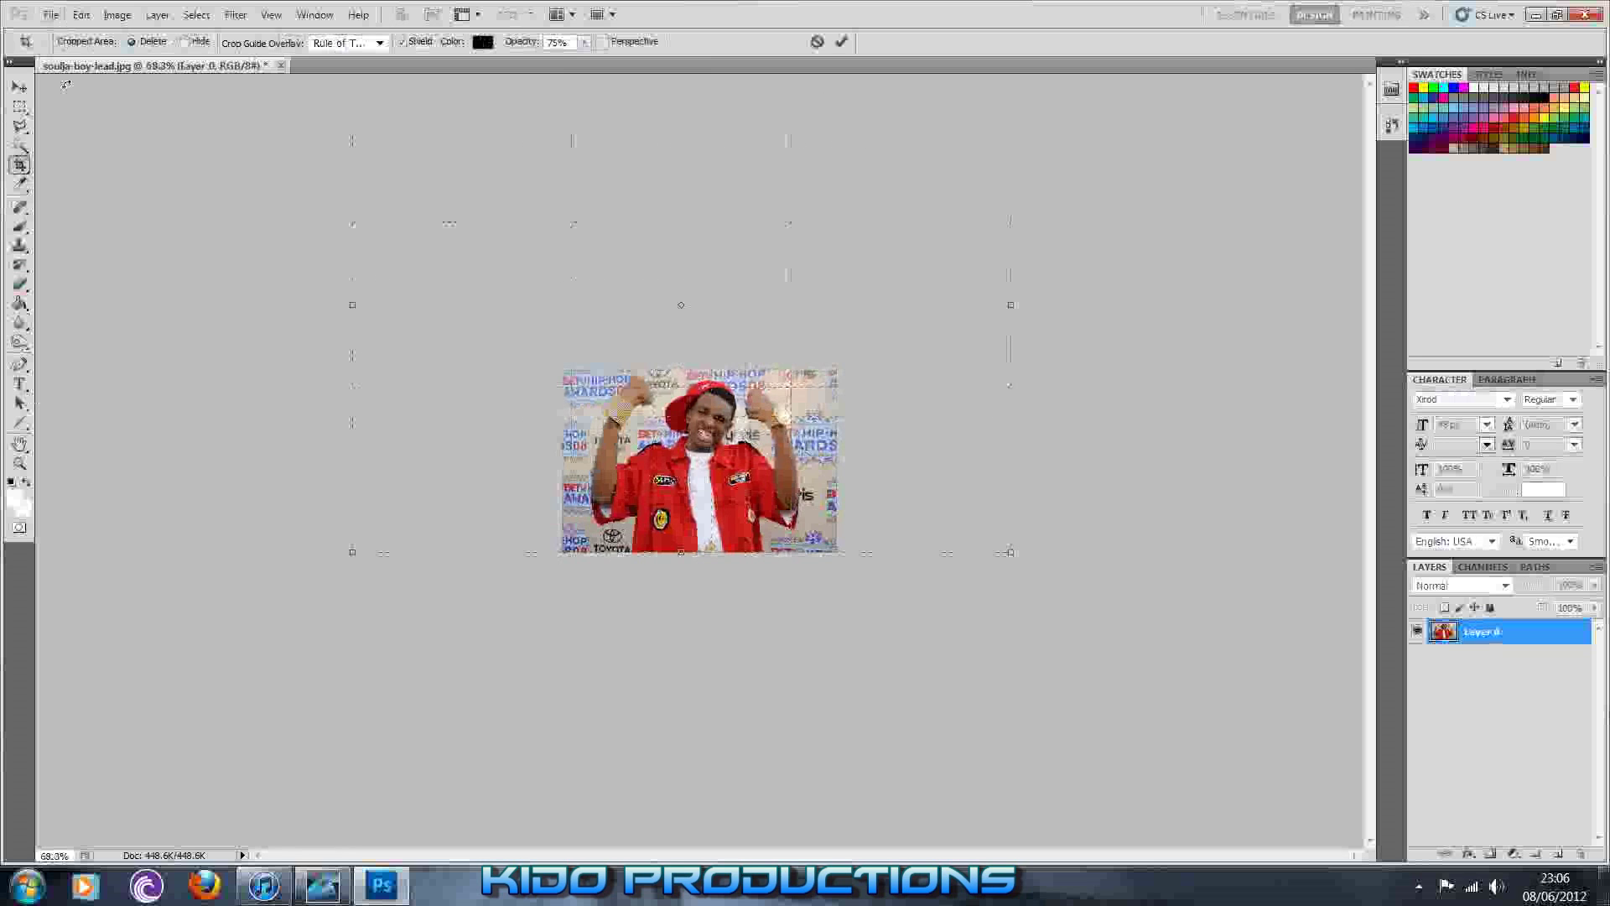
Apply the crop that extends the canvas above and beside the photo
left_click(725, 335)
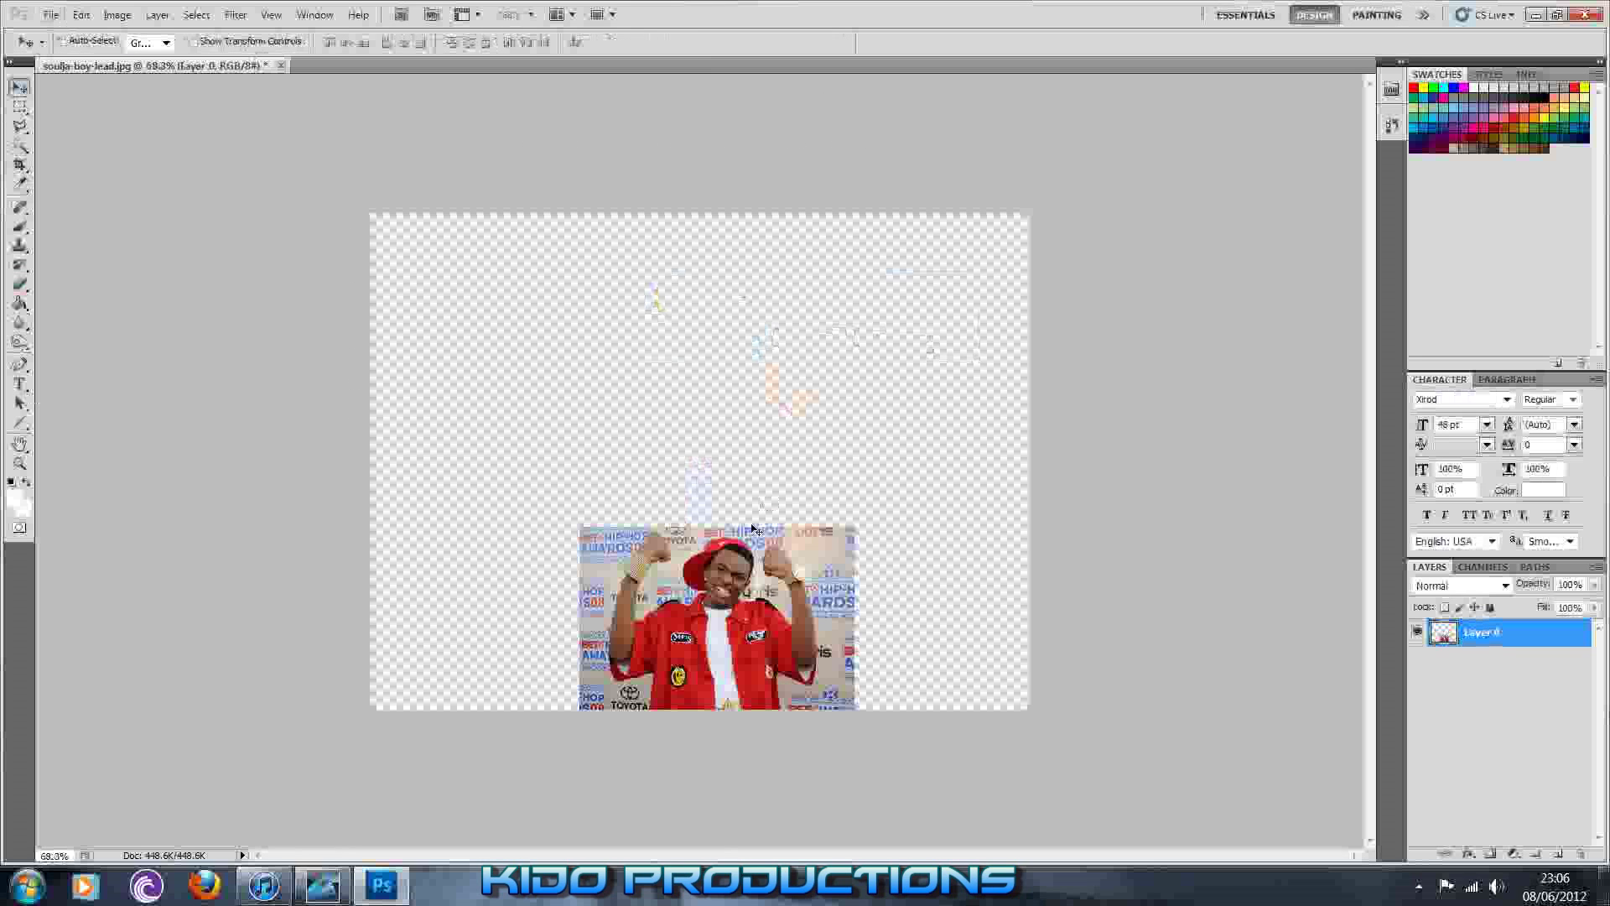
scroll(867, 683, "up", 3)
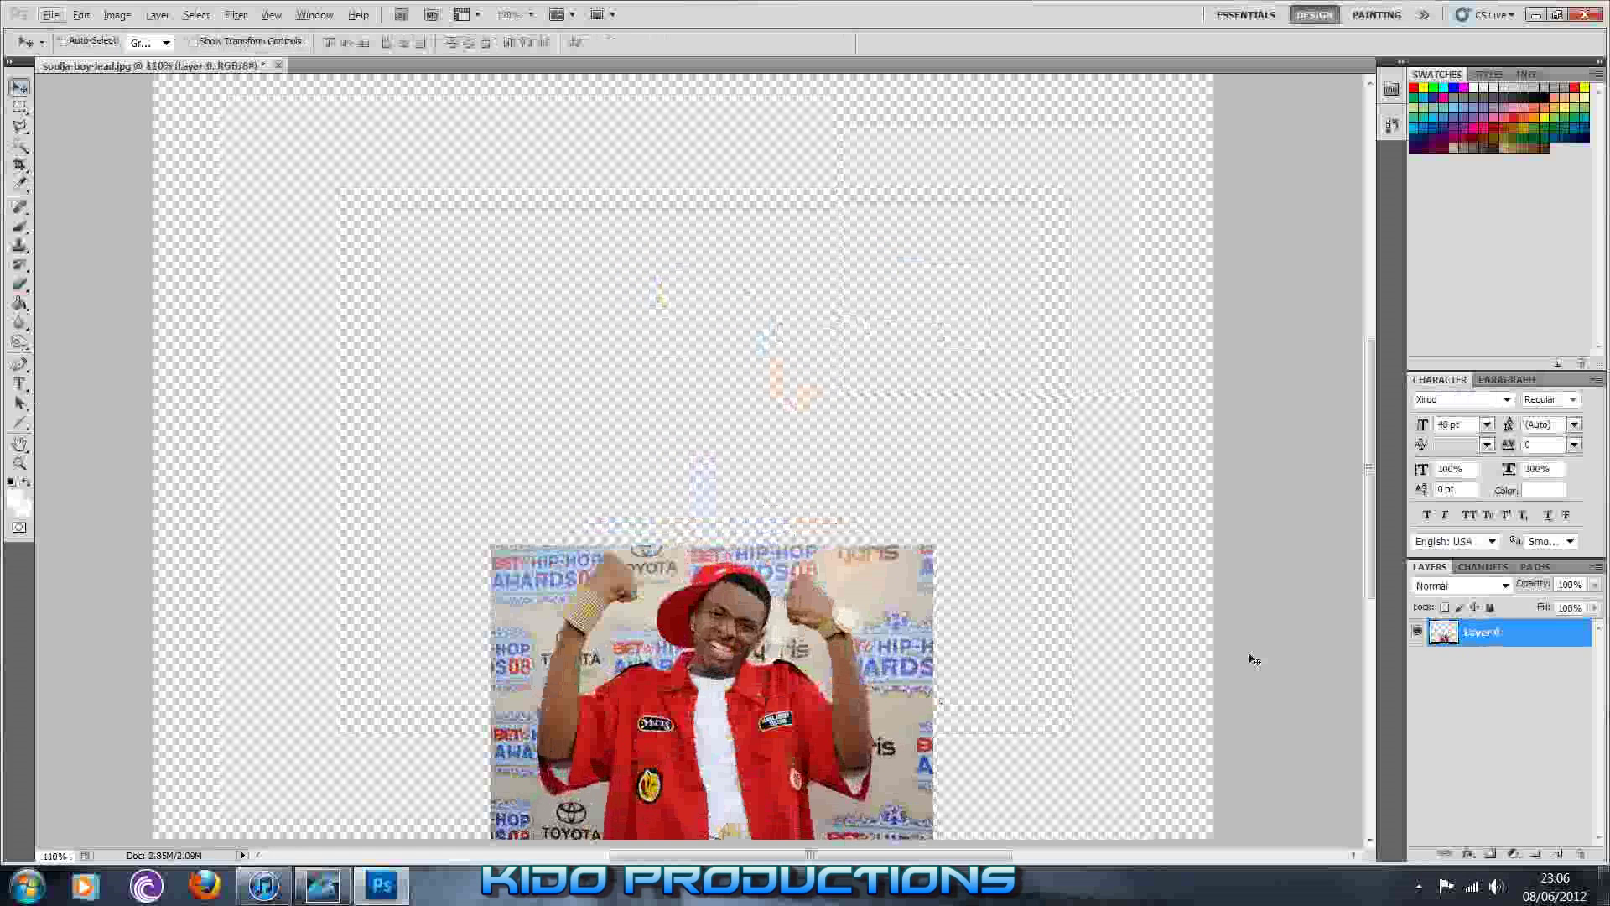
scroll(1379, 572, "down", 2)
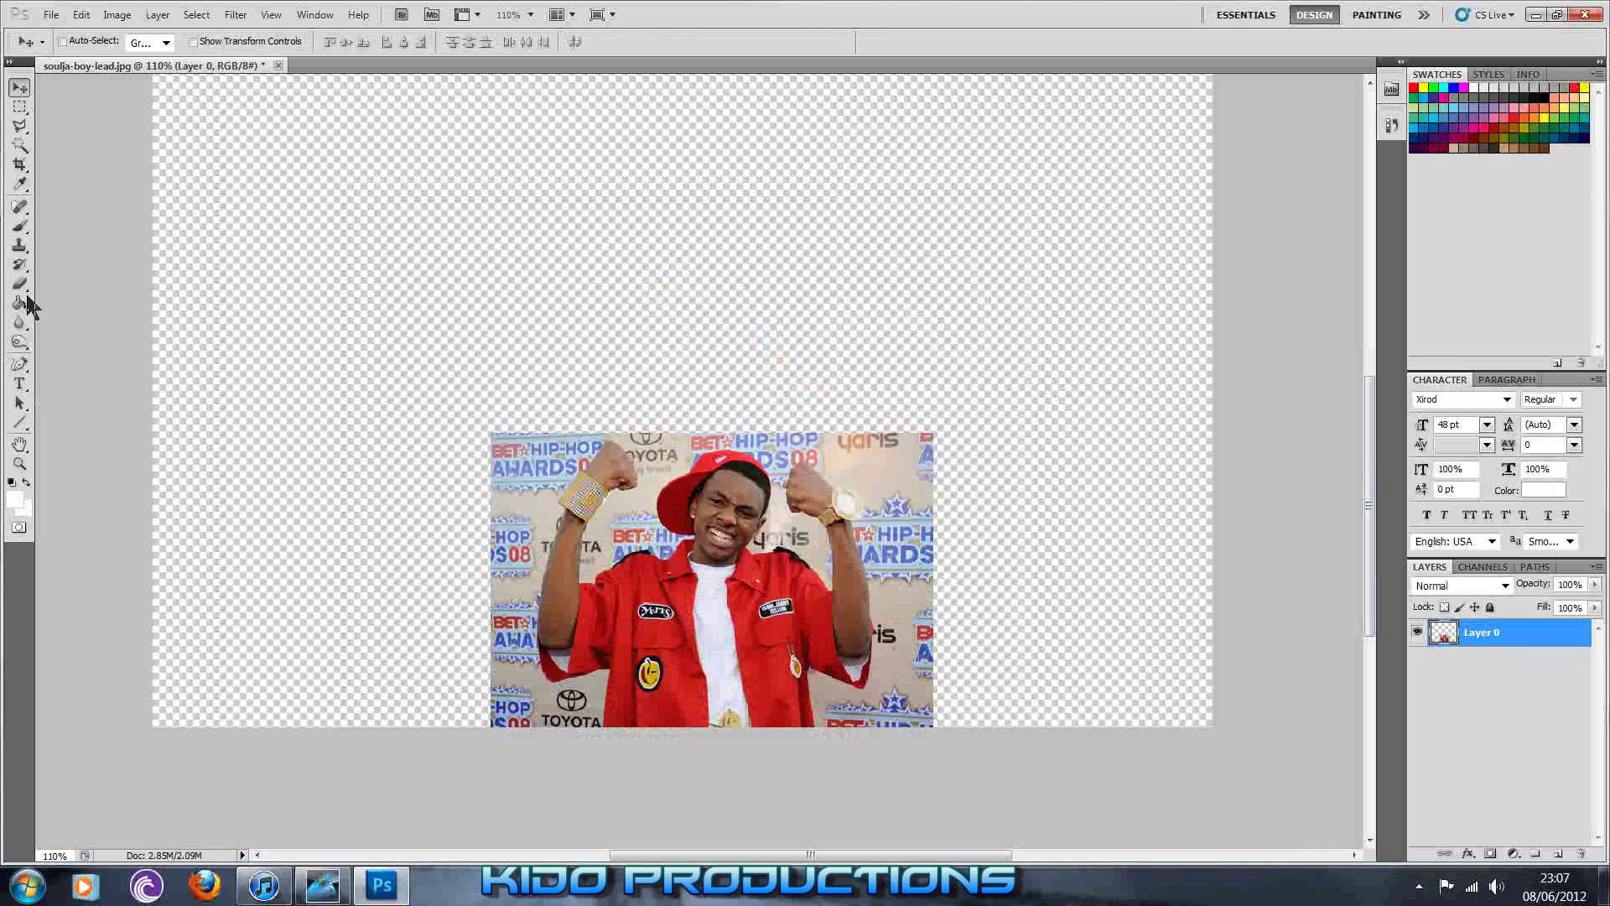
Clear the beige background patches beside the watch arm and between that arm and the head with the Magic Wand at tolerance 15
left_click(19, 145)
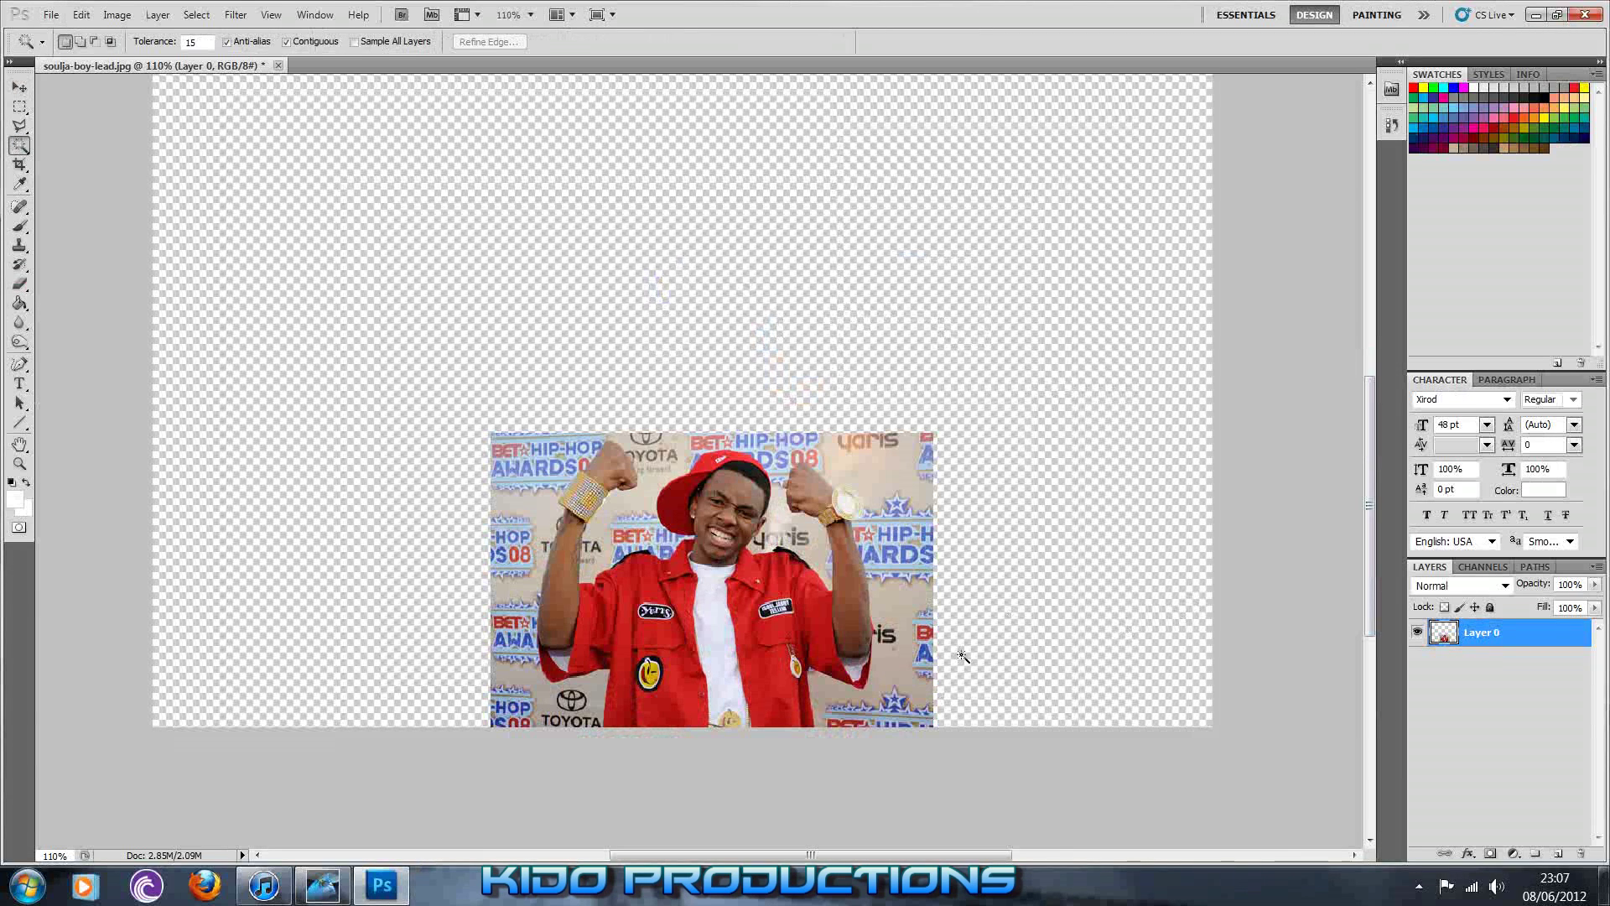
left_click(894, 608)
left_click(873, 474)
key("Delete")
left_click(798, 533)
key("Delete")
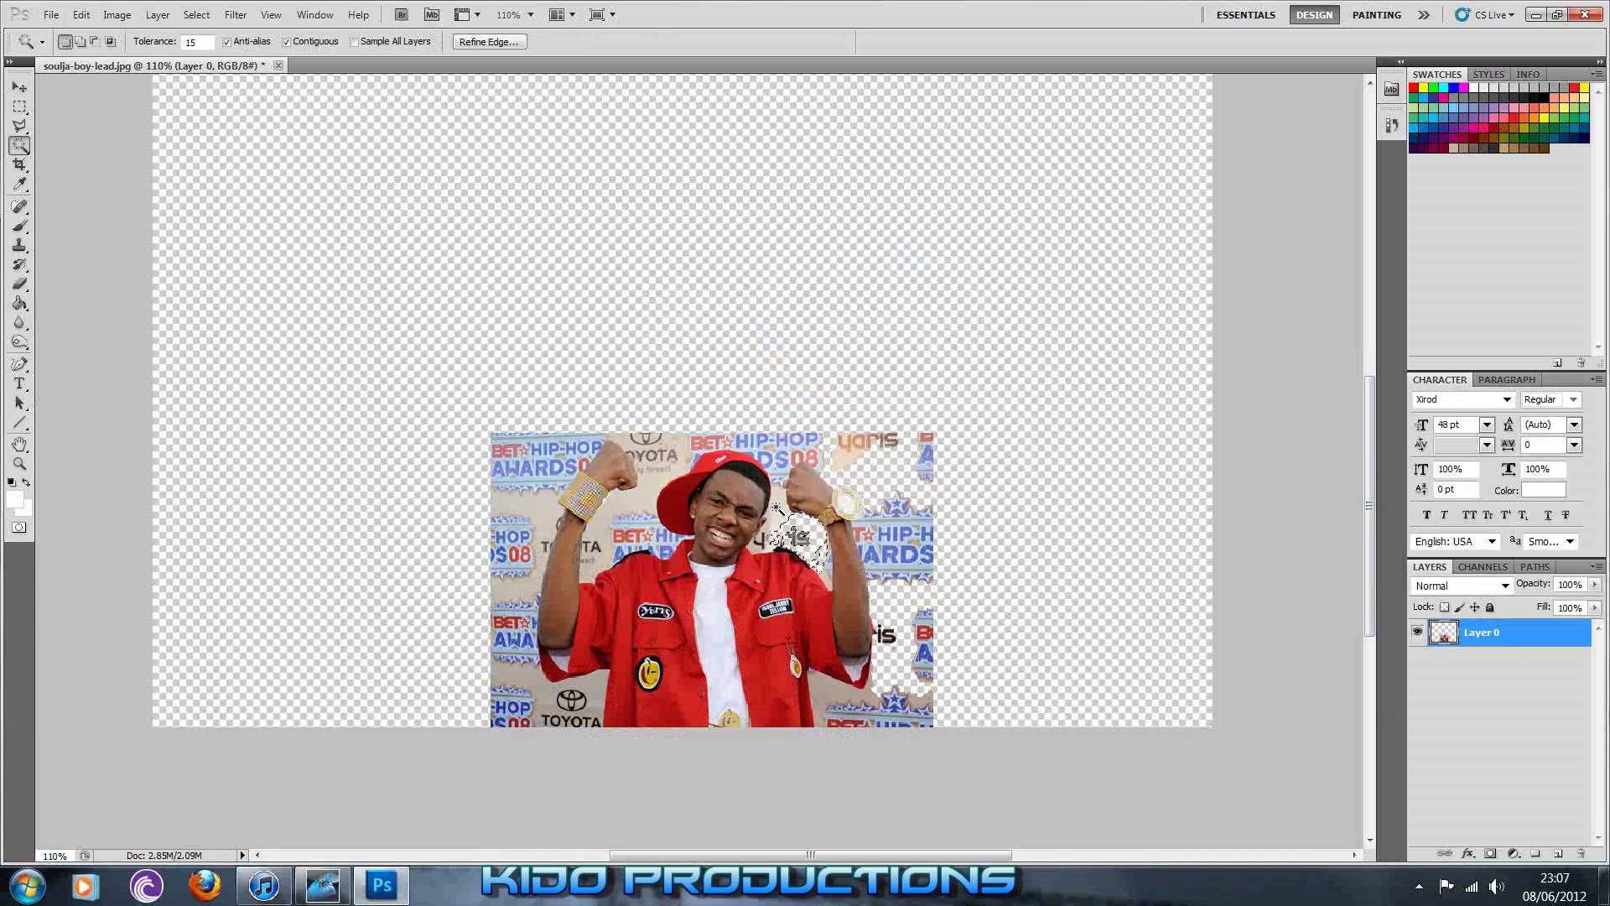
Clear the beige background between the bracelet arm and the cap, and the patch outside that forearm
left_click(662, 461)
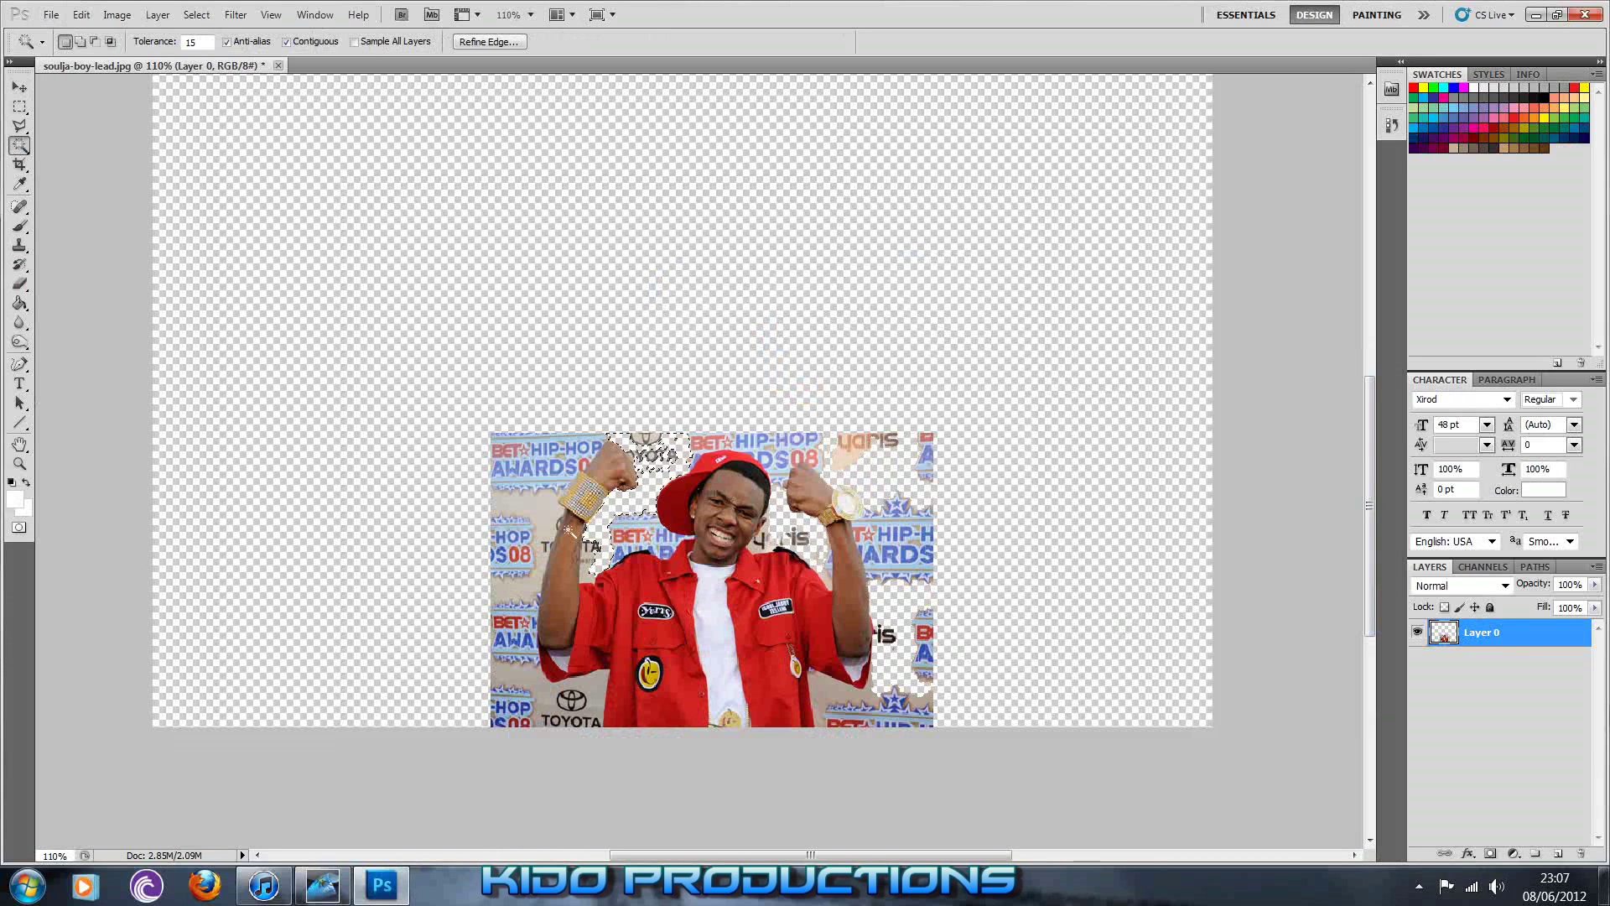
key("ctrl+z")
left_click(538, 536)
key("ctrl+alt+z")
key("ctrl+alt+z")
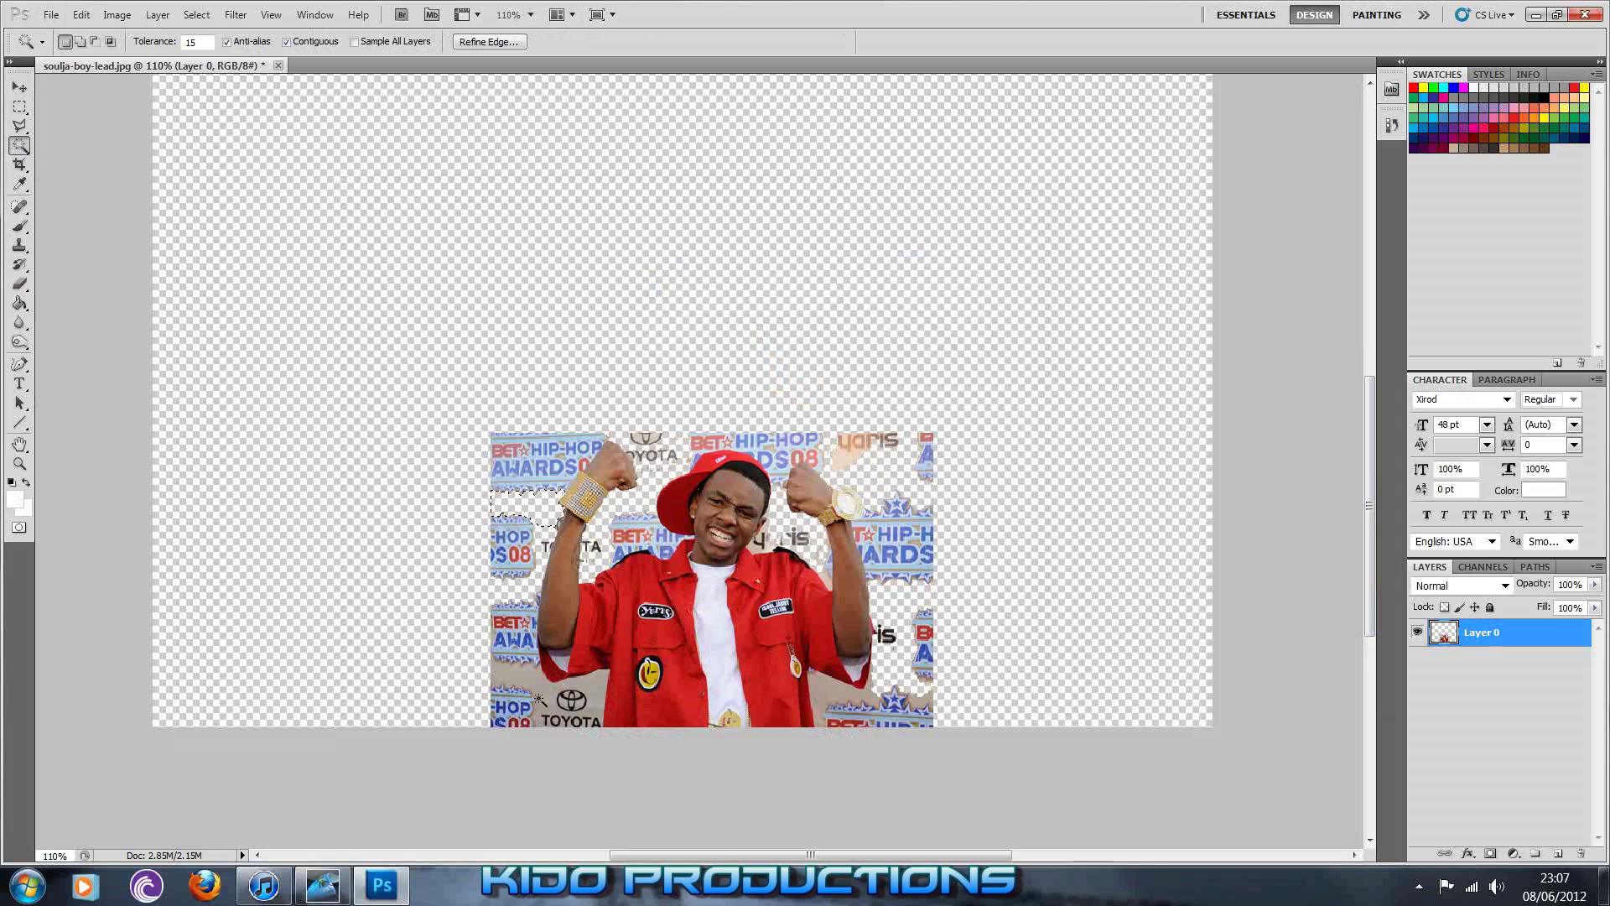
Clear the lower beige background patches on both sides of the jacket and deselect
left_click(546, 697)
key("Delete")
left_click(872, 692)
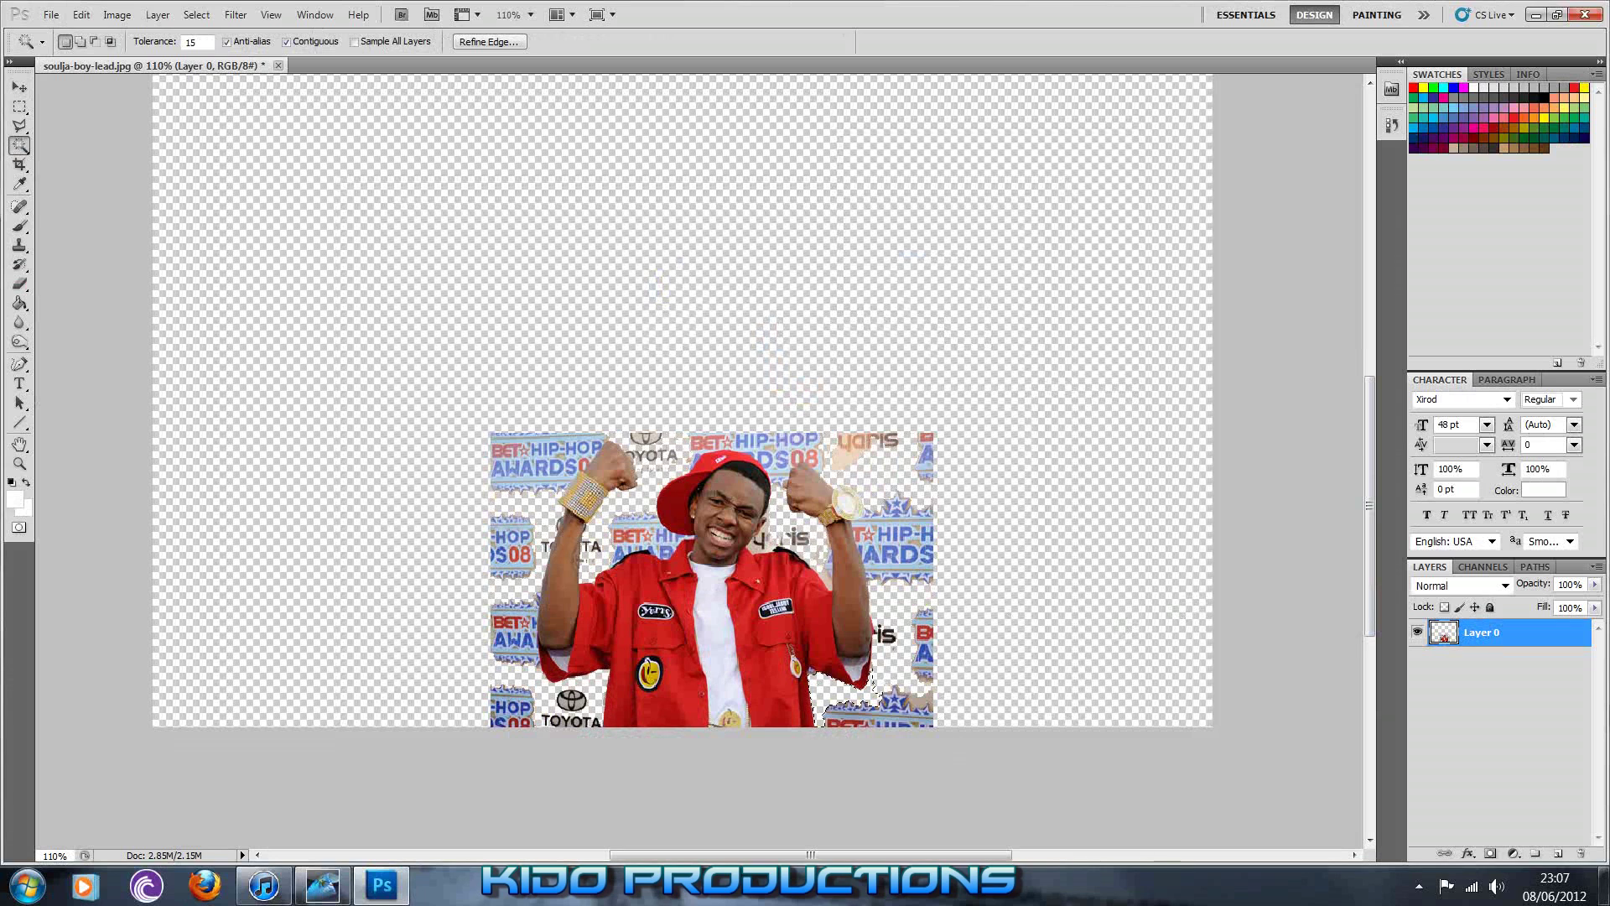
key("Delete")
left_click(765, 535)
key("ctrl+d")
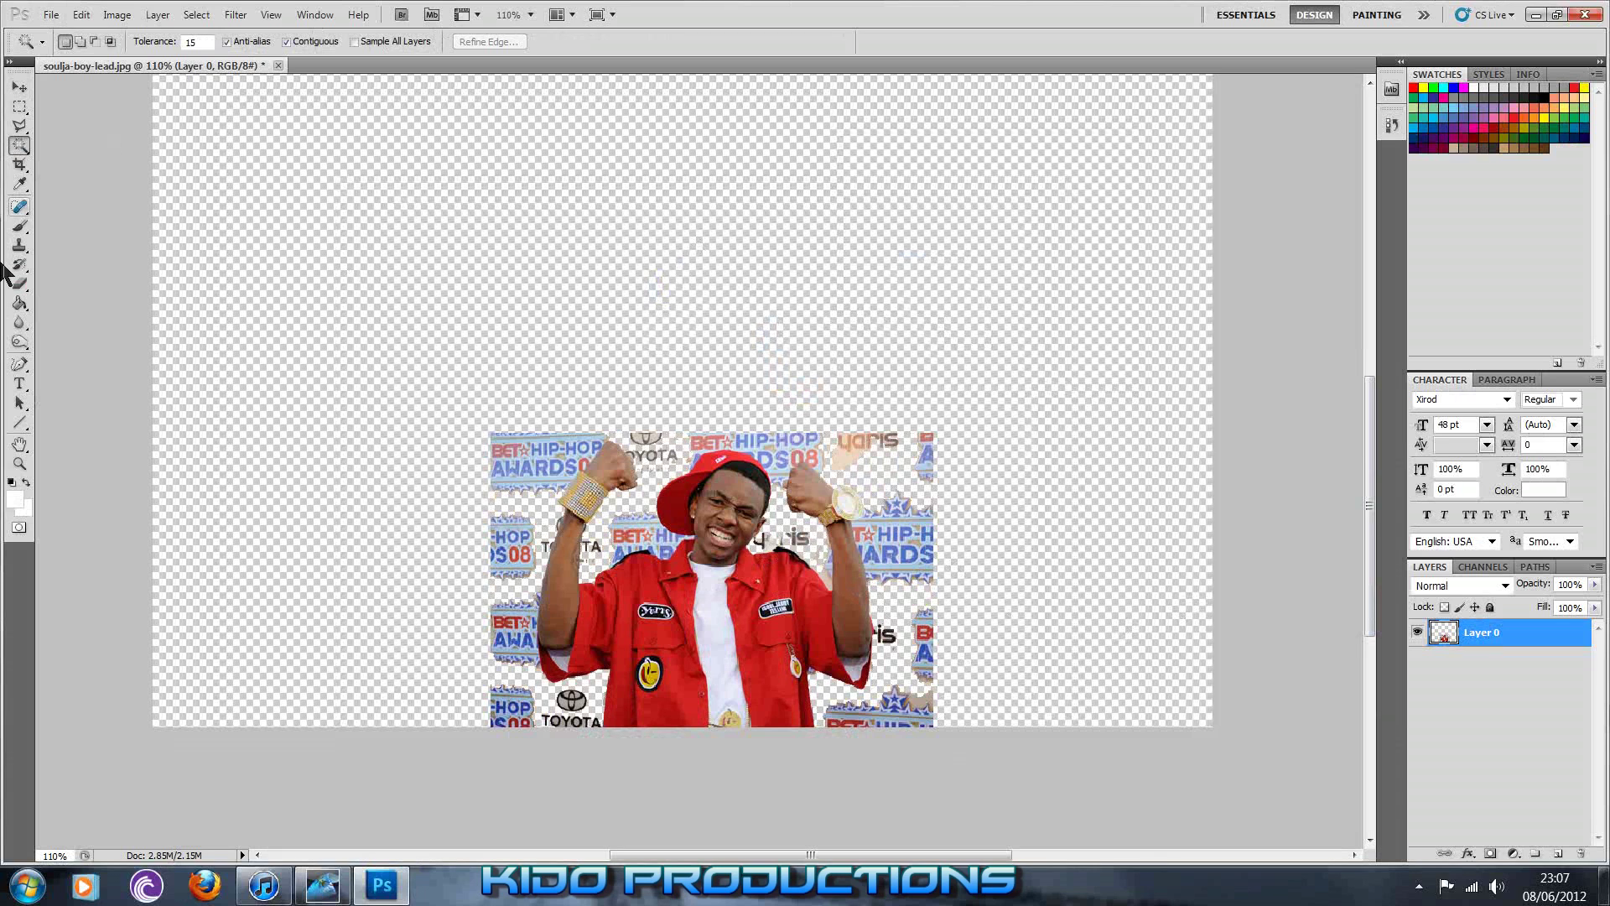
Erase the leftover sponsor logos around the outside of the man with an enlarged Eraser brush
left_click(19, 283)
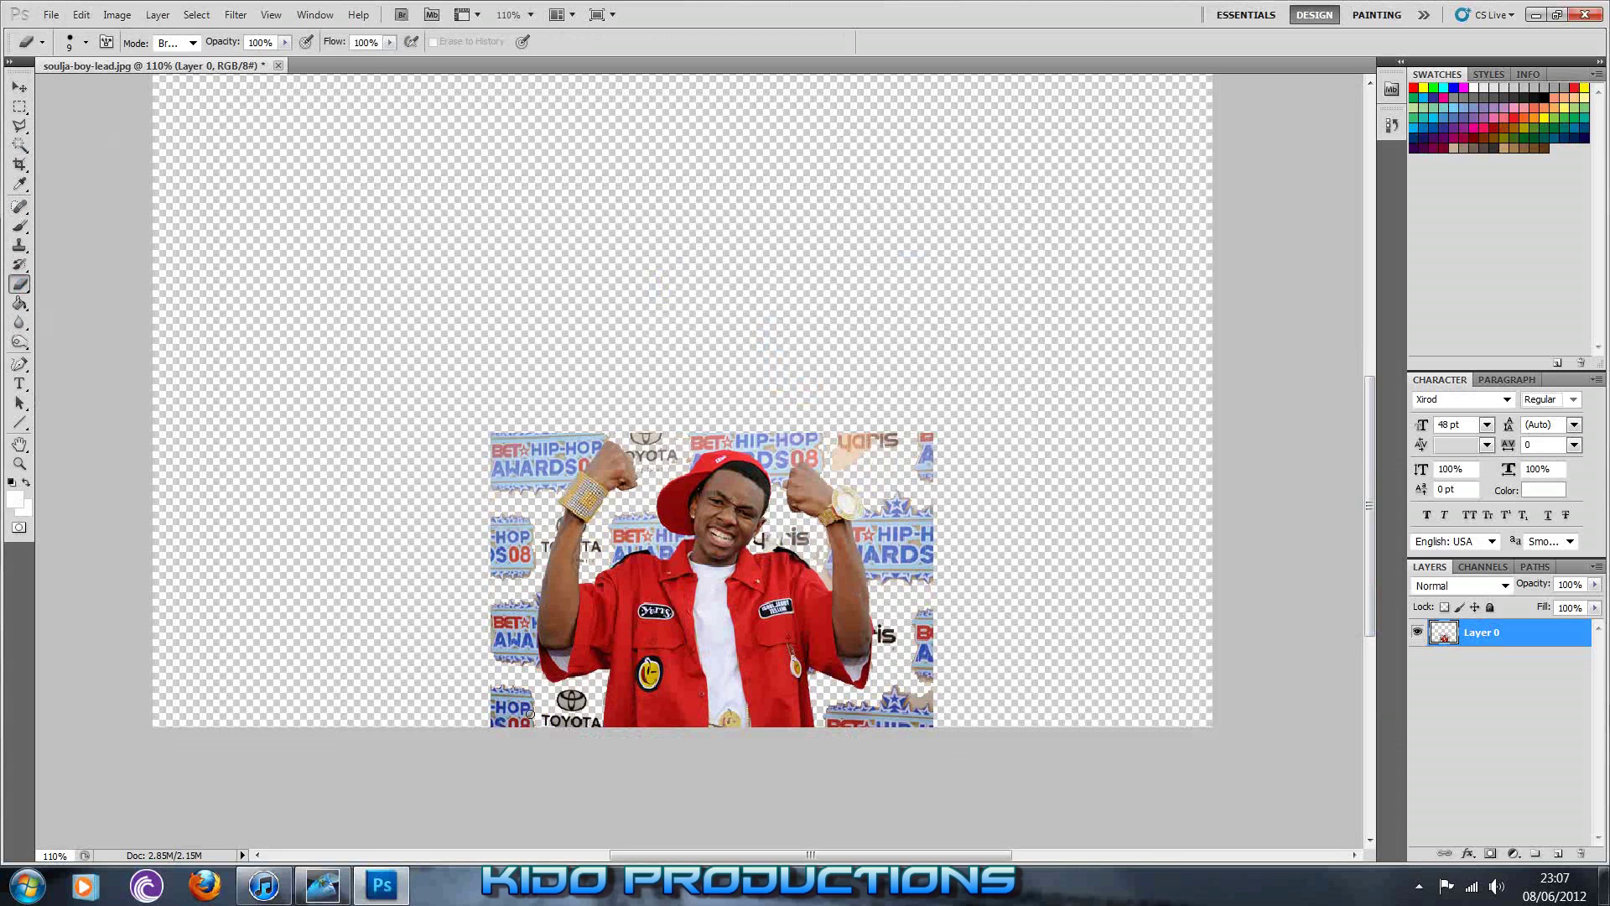
key("bracketright")
key("bracketright")
mouse_move(546, 723)
left_mouse_down()
mouse_move(570, 713)
mouse_move(501, 714)
mouse_move(524, 700)
mouse_move(483, 690)
mouse_move(578, 704)
mouse_move(547, 701)
mouse_move(586, 730)
left_mouse_up()
mouse_move(517, 639)
left_mouse_down()
mouse_move(504, 568)
mouse_move(494, 671)
mouse_move(511, 599)
mouse_move(518, 669)
mouse_move(526, 526)
mouse_move(525, 582)
mouse_move(517, 525)
left_mouse_up()
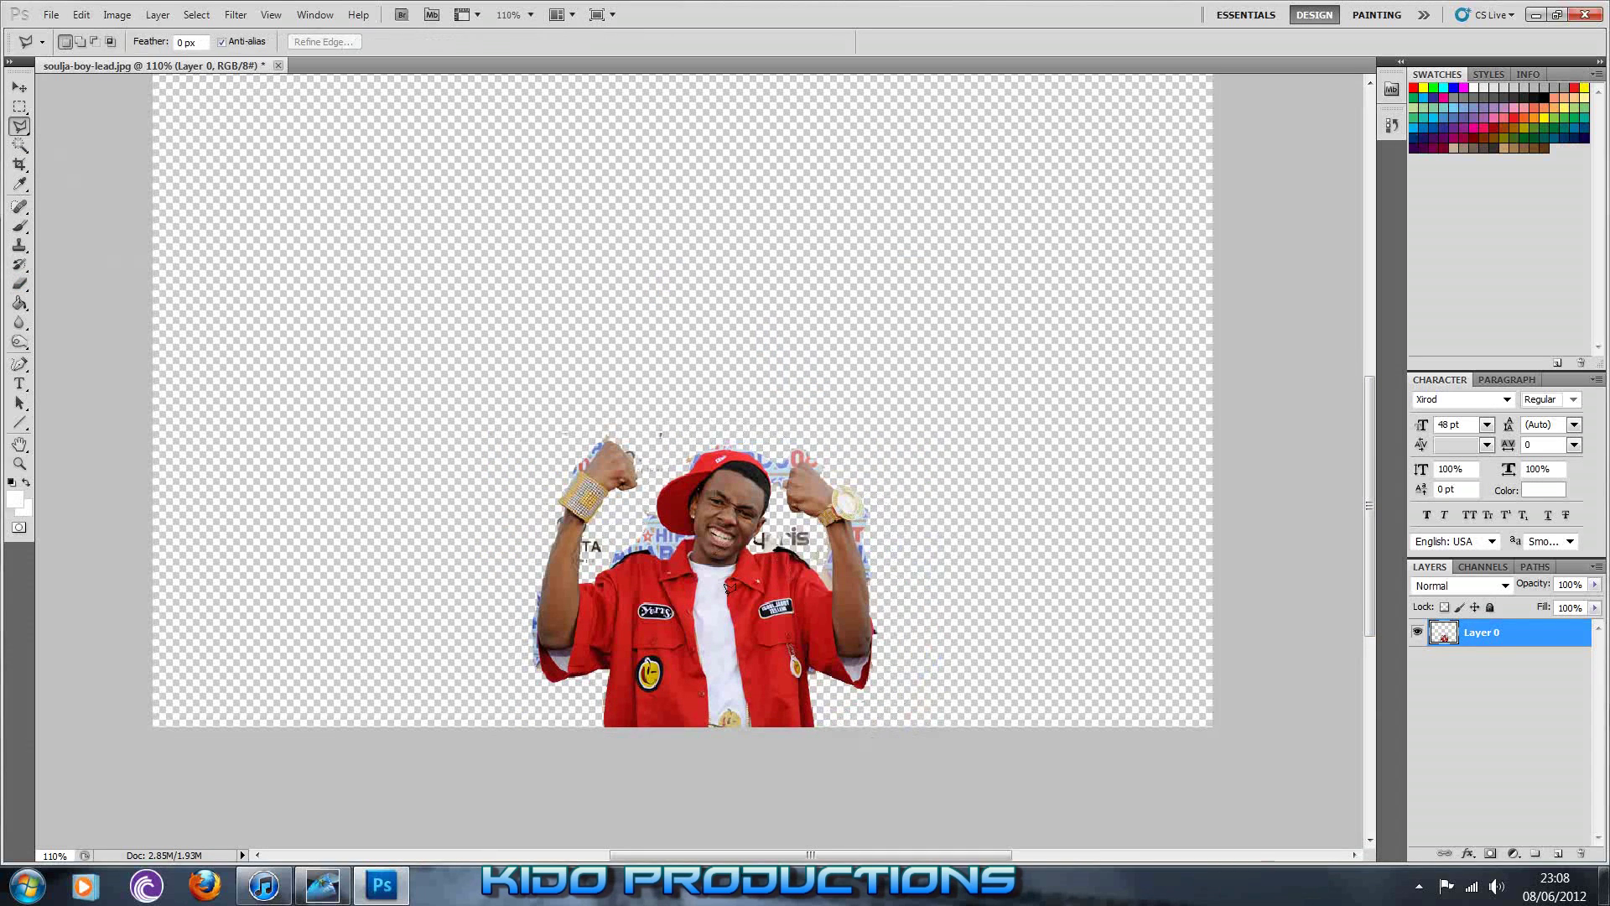
Select the cut-out man with a rectangular marquee, scale him to about 156%, centre him at the canvas's lower edge and deselect
left_click(20, 107)
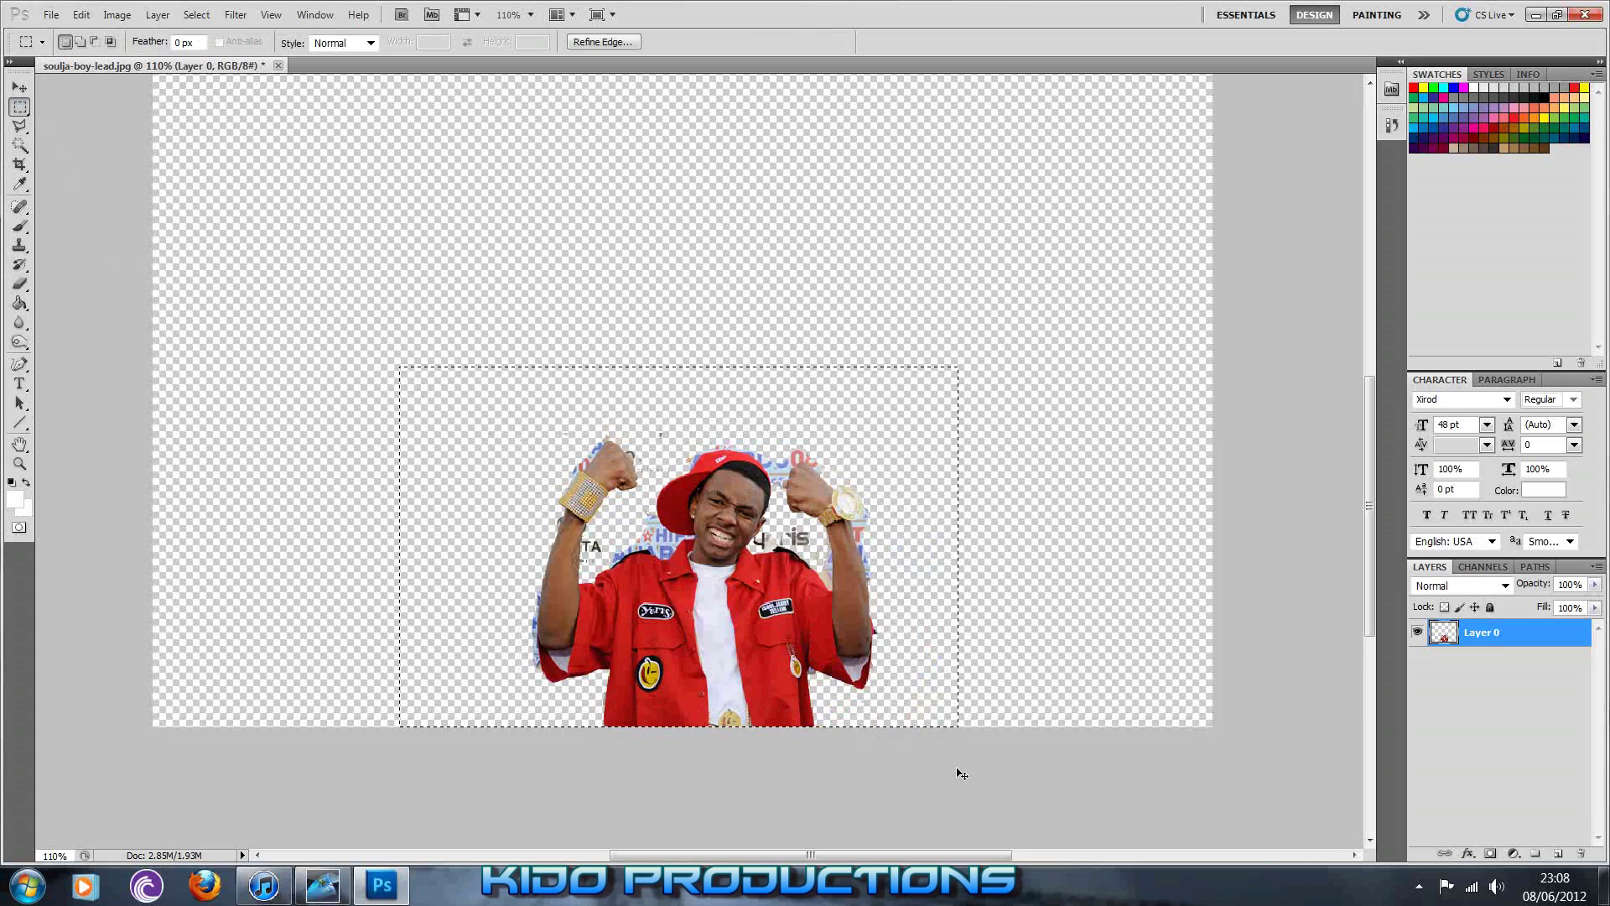
key("ctrl+t")
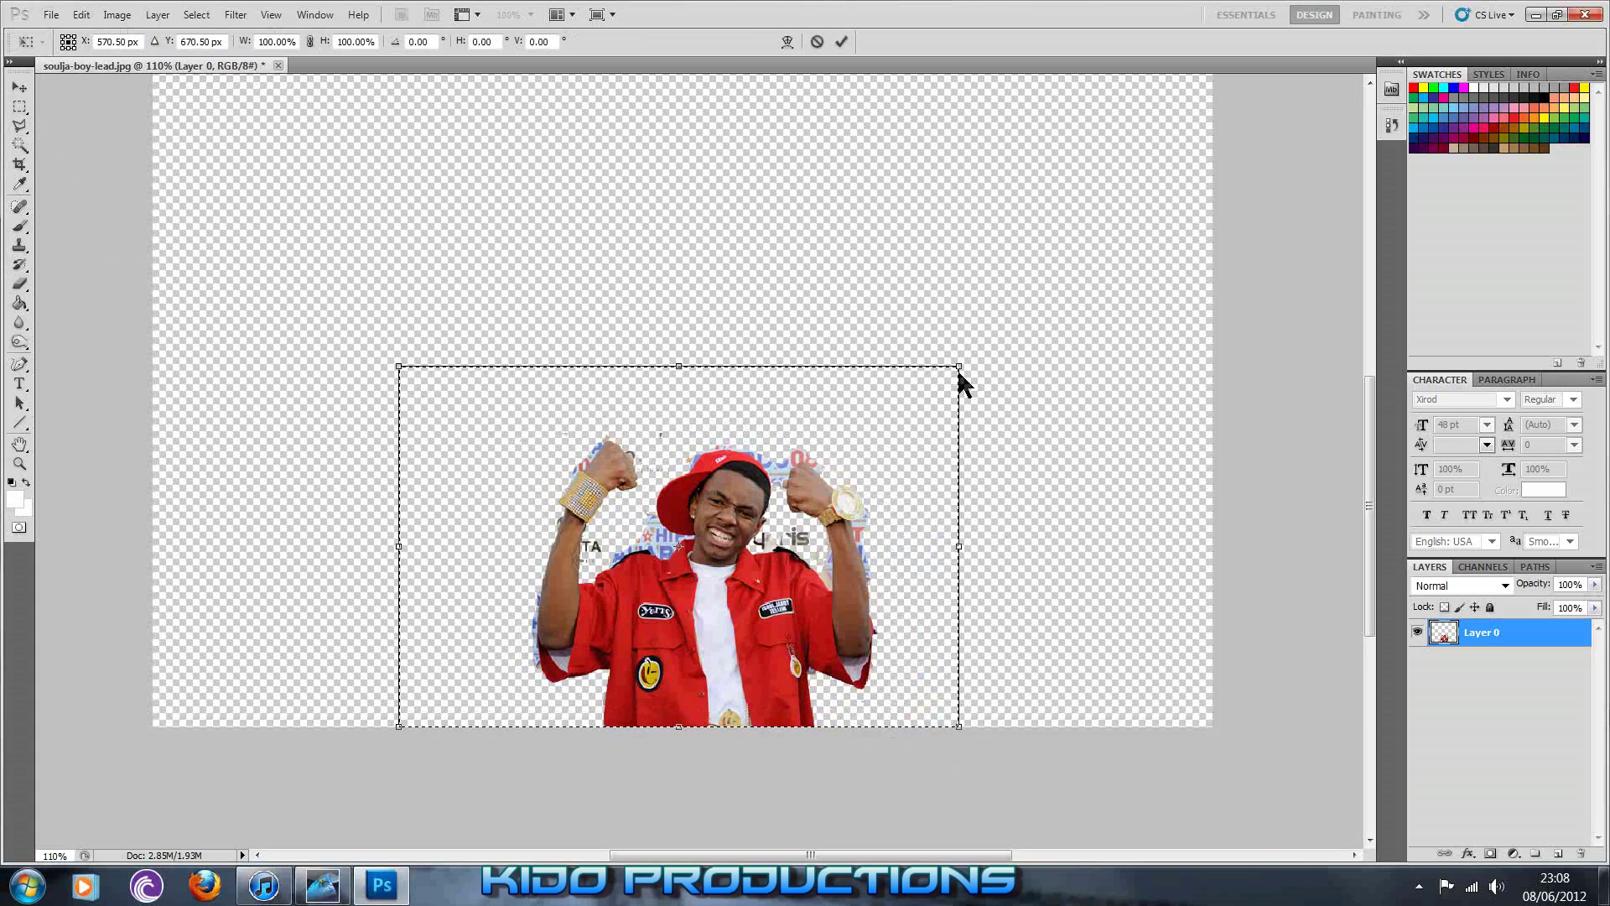
left_click_drag(959, 366, 1217, 198)
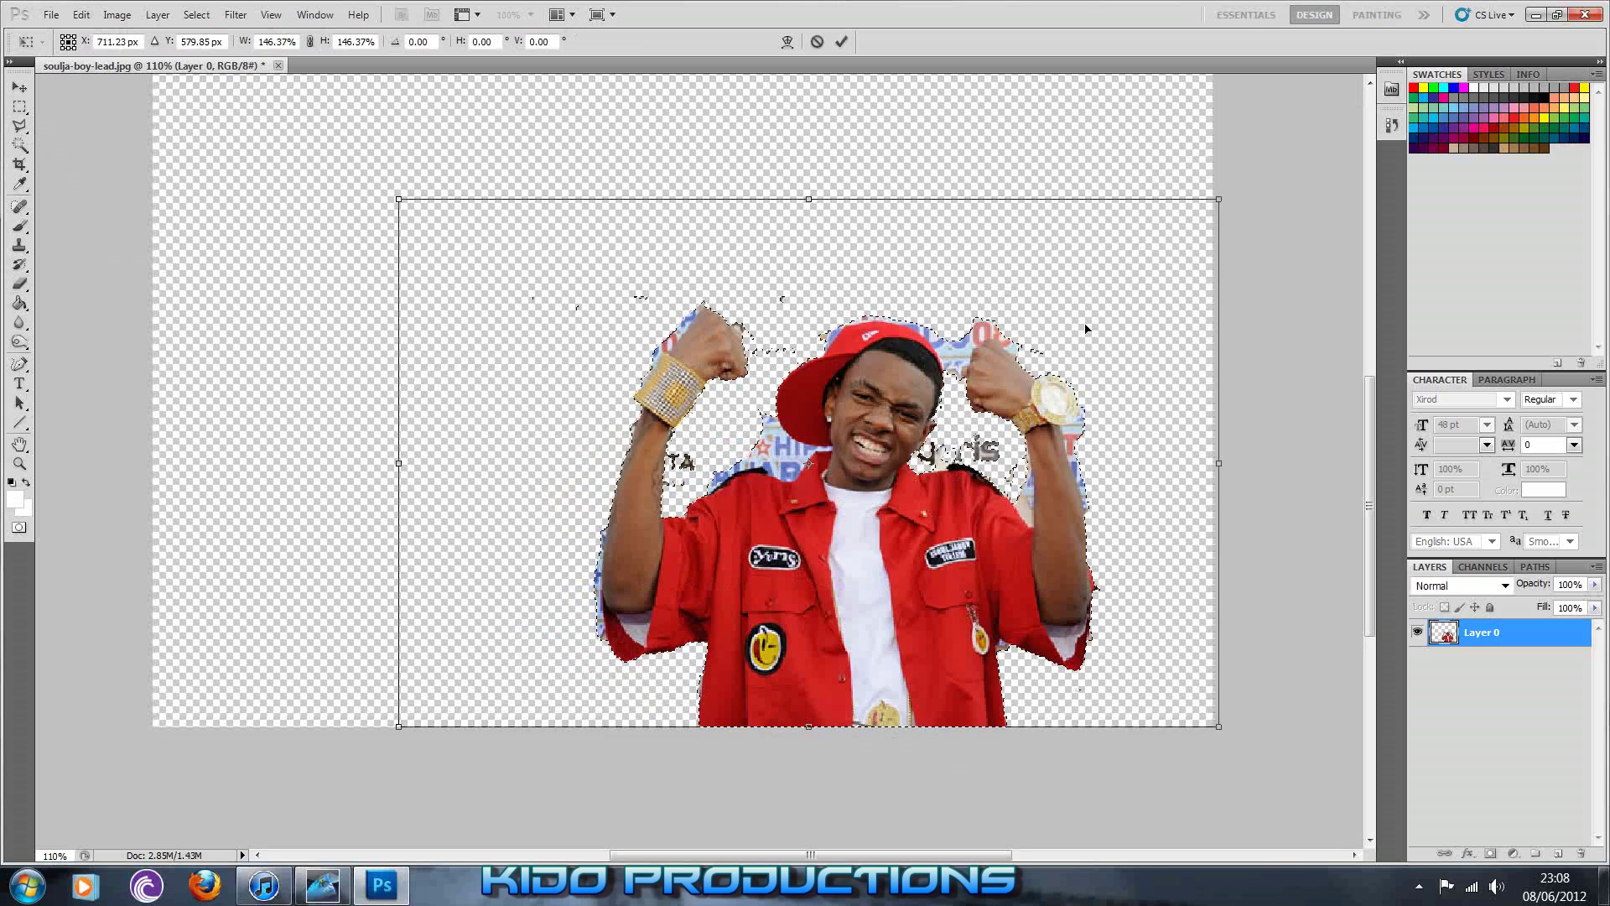
left_click_drag(965, 482, 788, 496)
left_click_drag(1044, 209, 1096, 175)
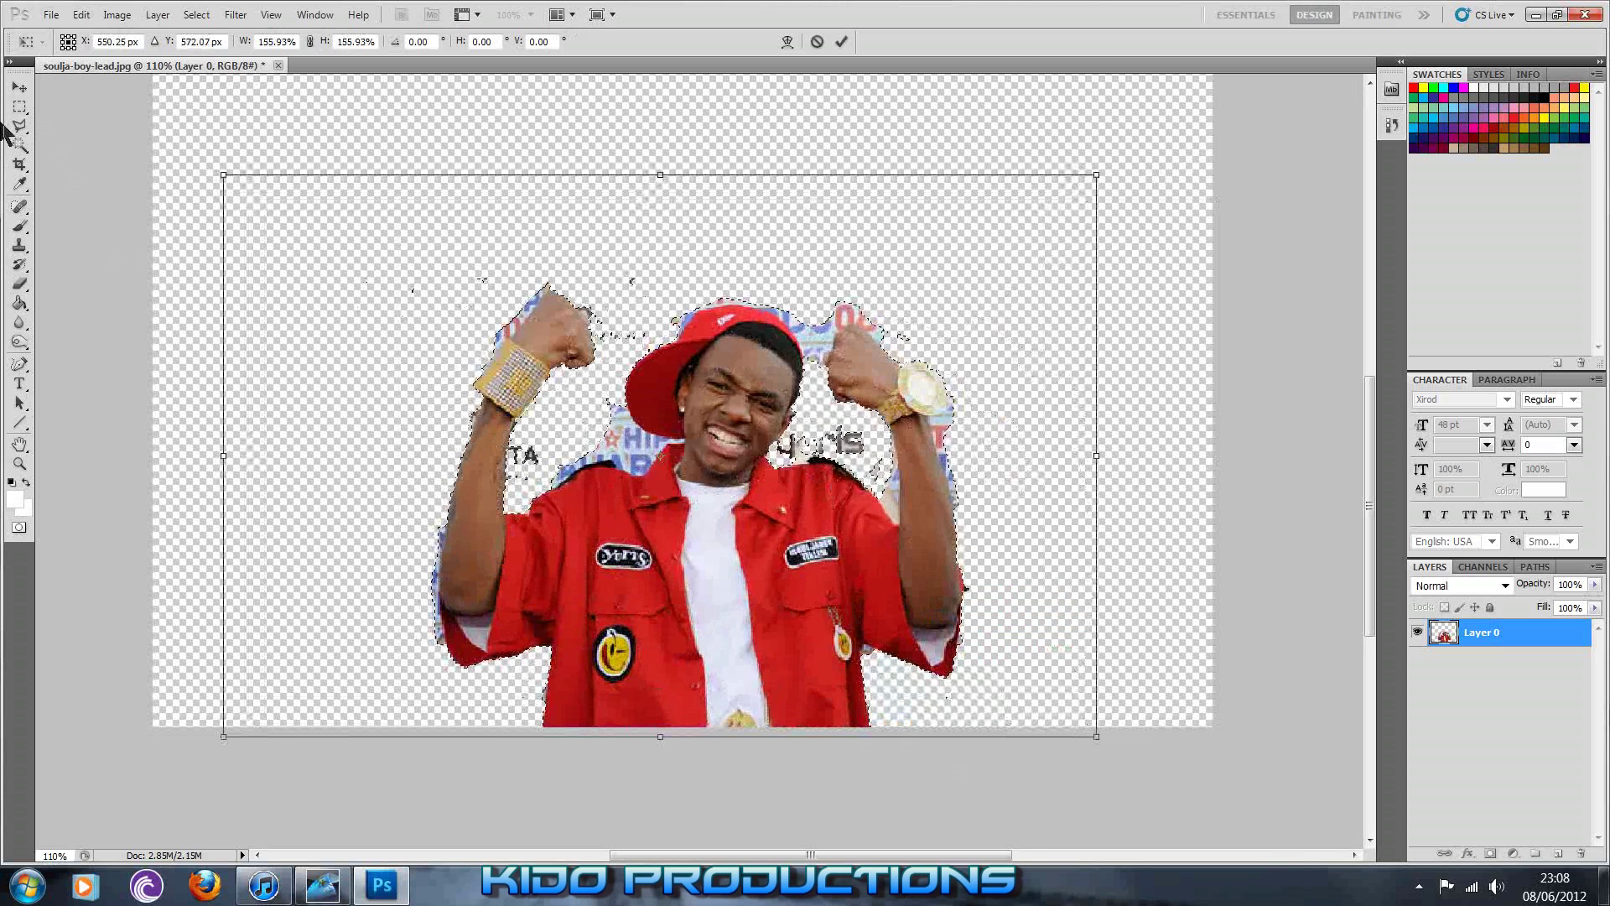
left_click(23, 87)
left_click(736, 336)
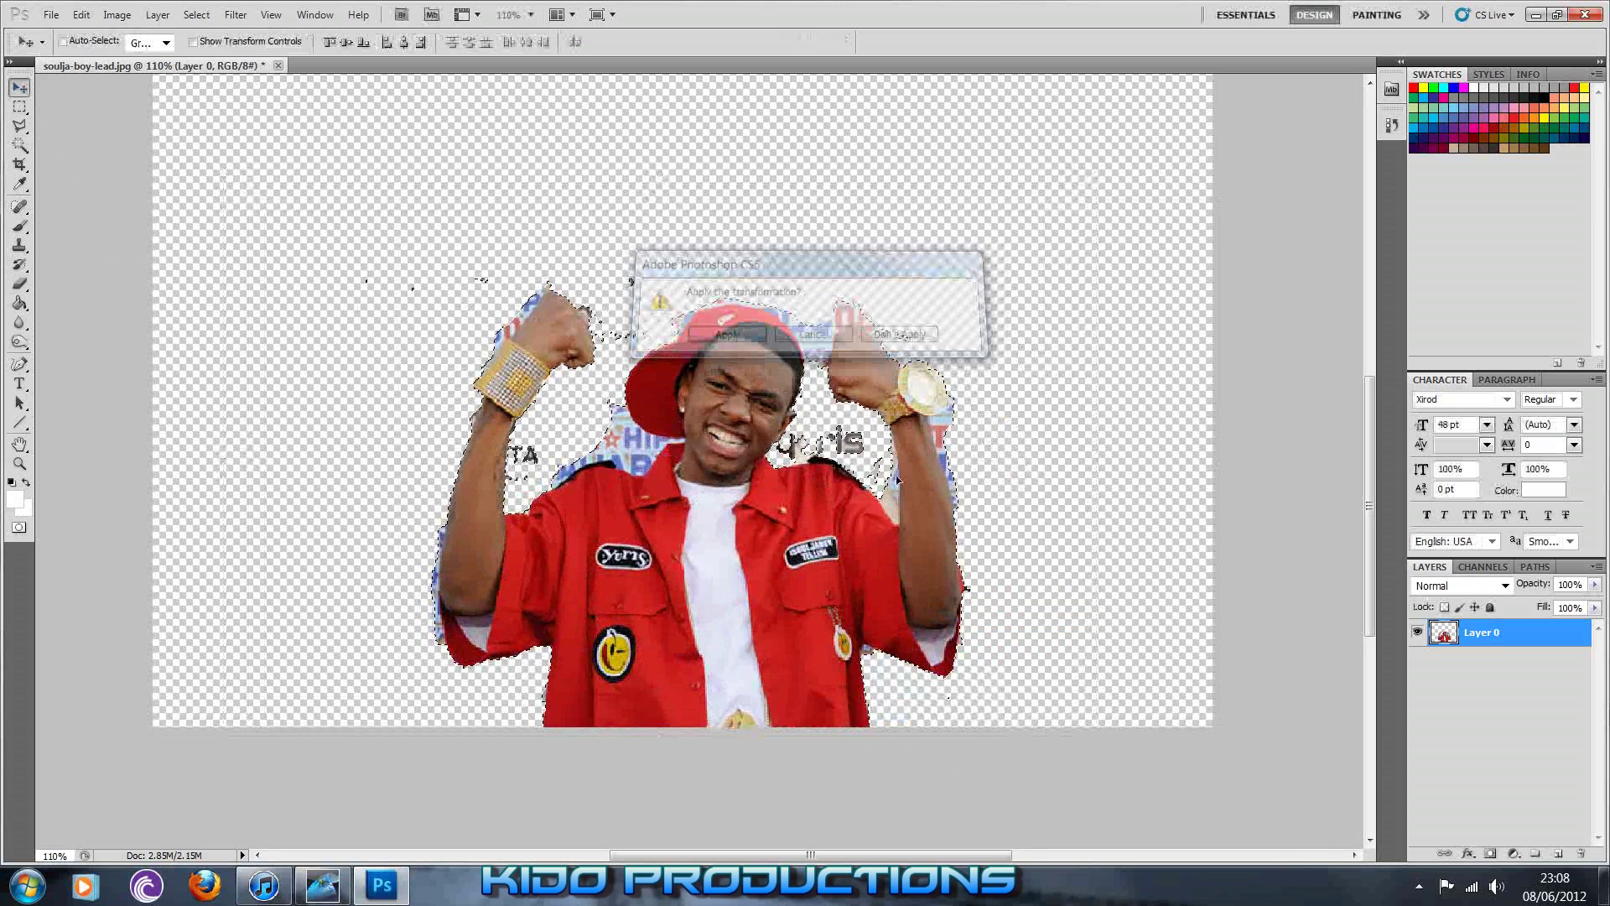
key("ctrl+d")
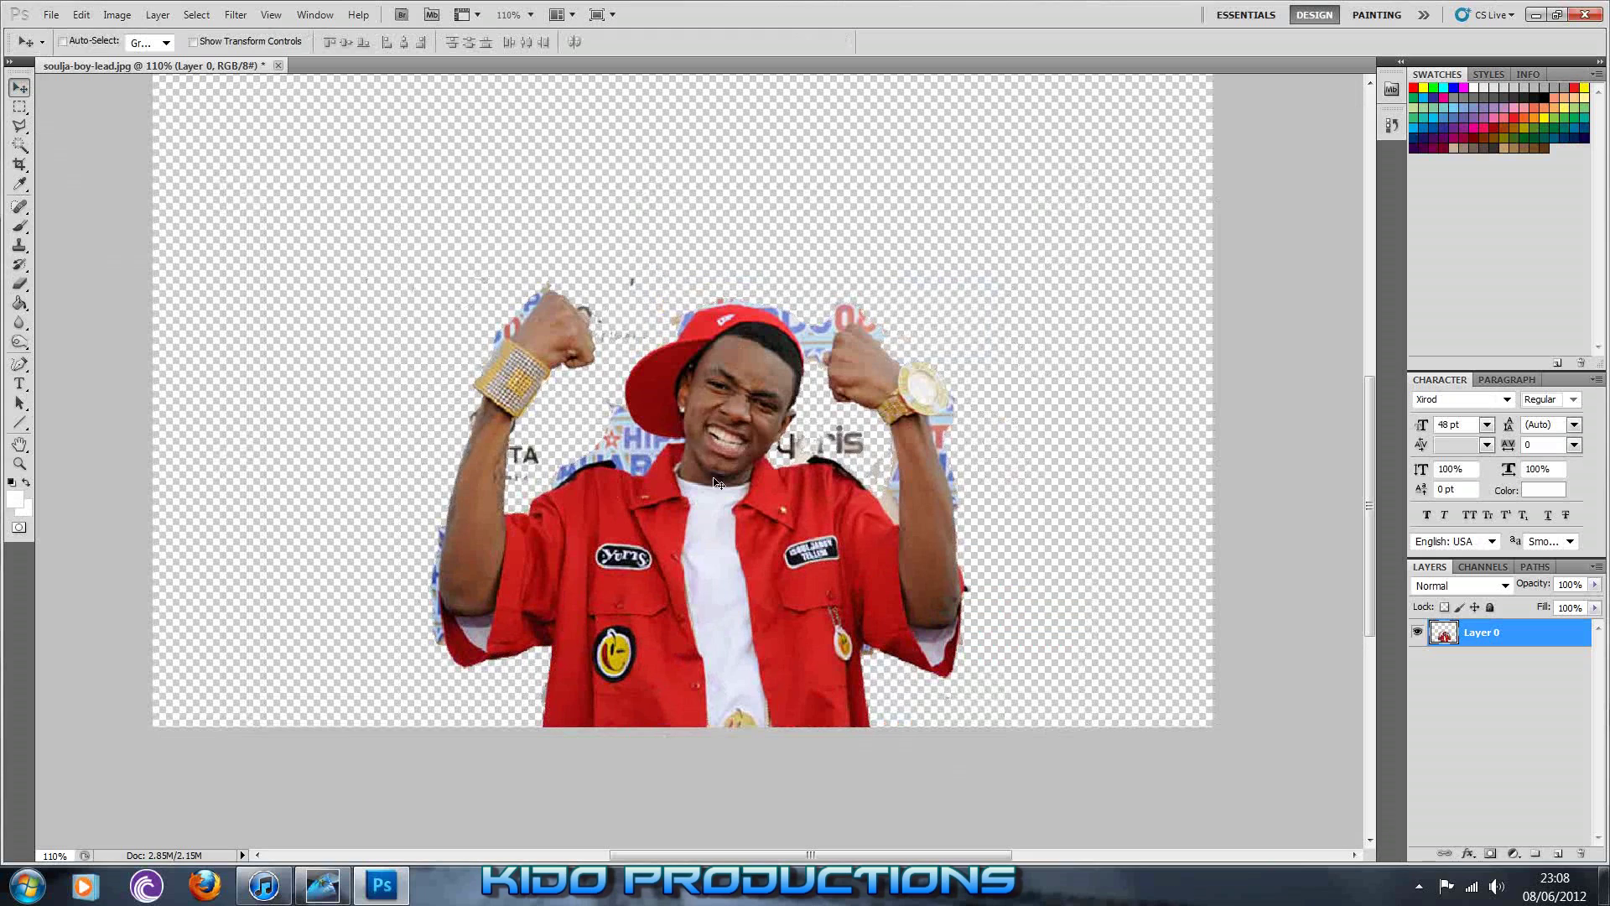
Outline the head and cap with the Polygonal Lasso, following the neckline and closing the selection
scroll(956, 572, "up", 5)
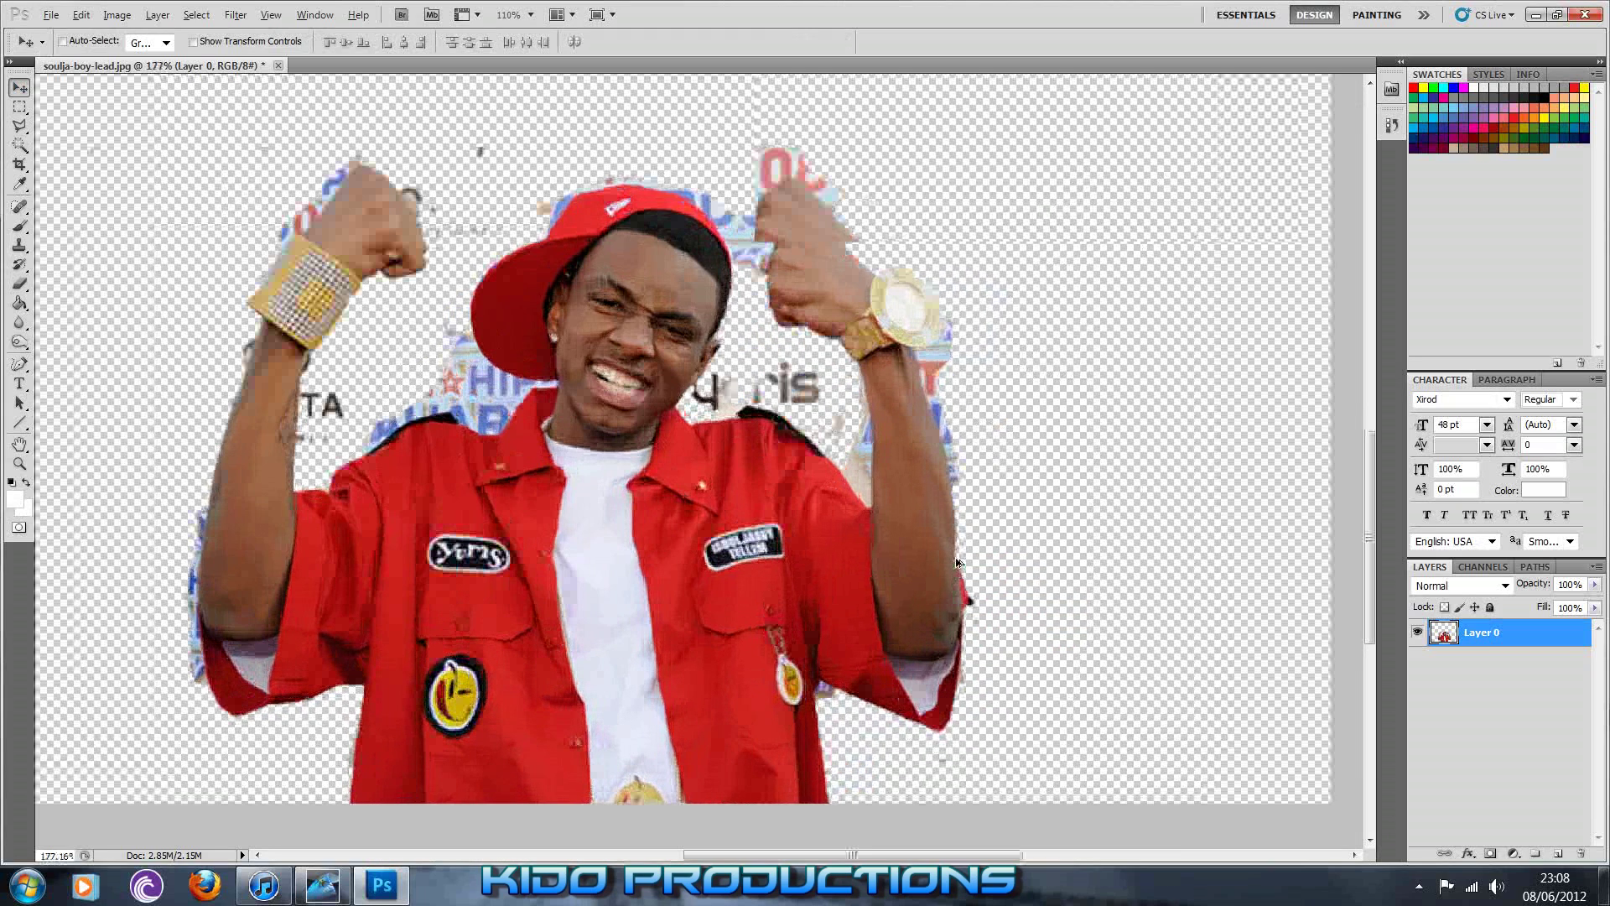
scroll(837, 509, "down", 1)
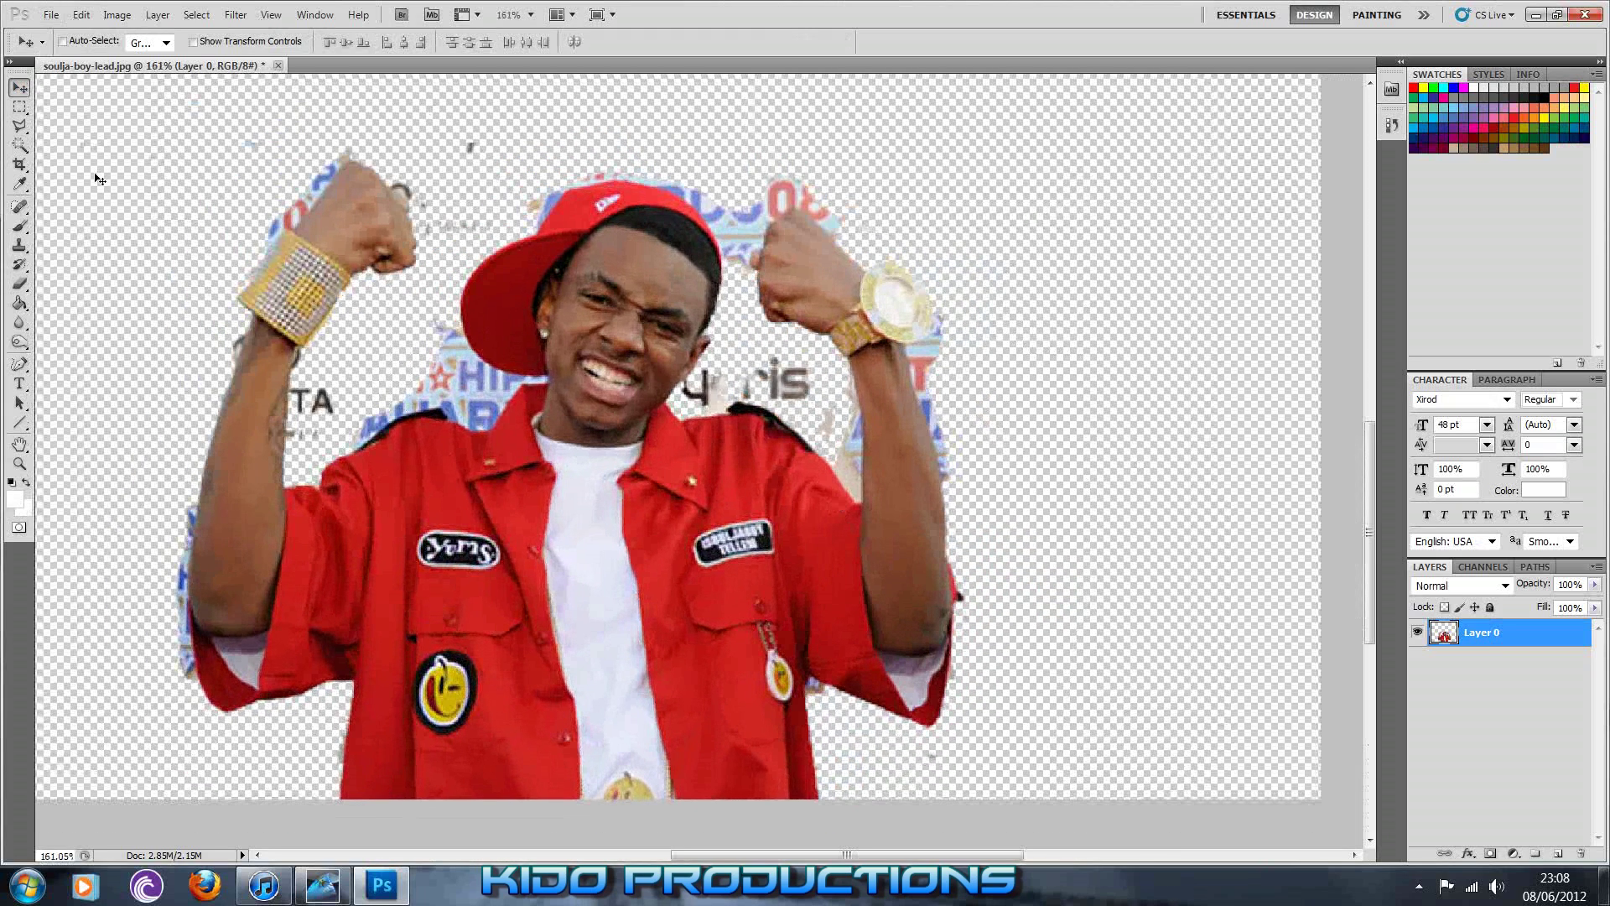
left_click(19, 126)
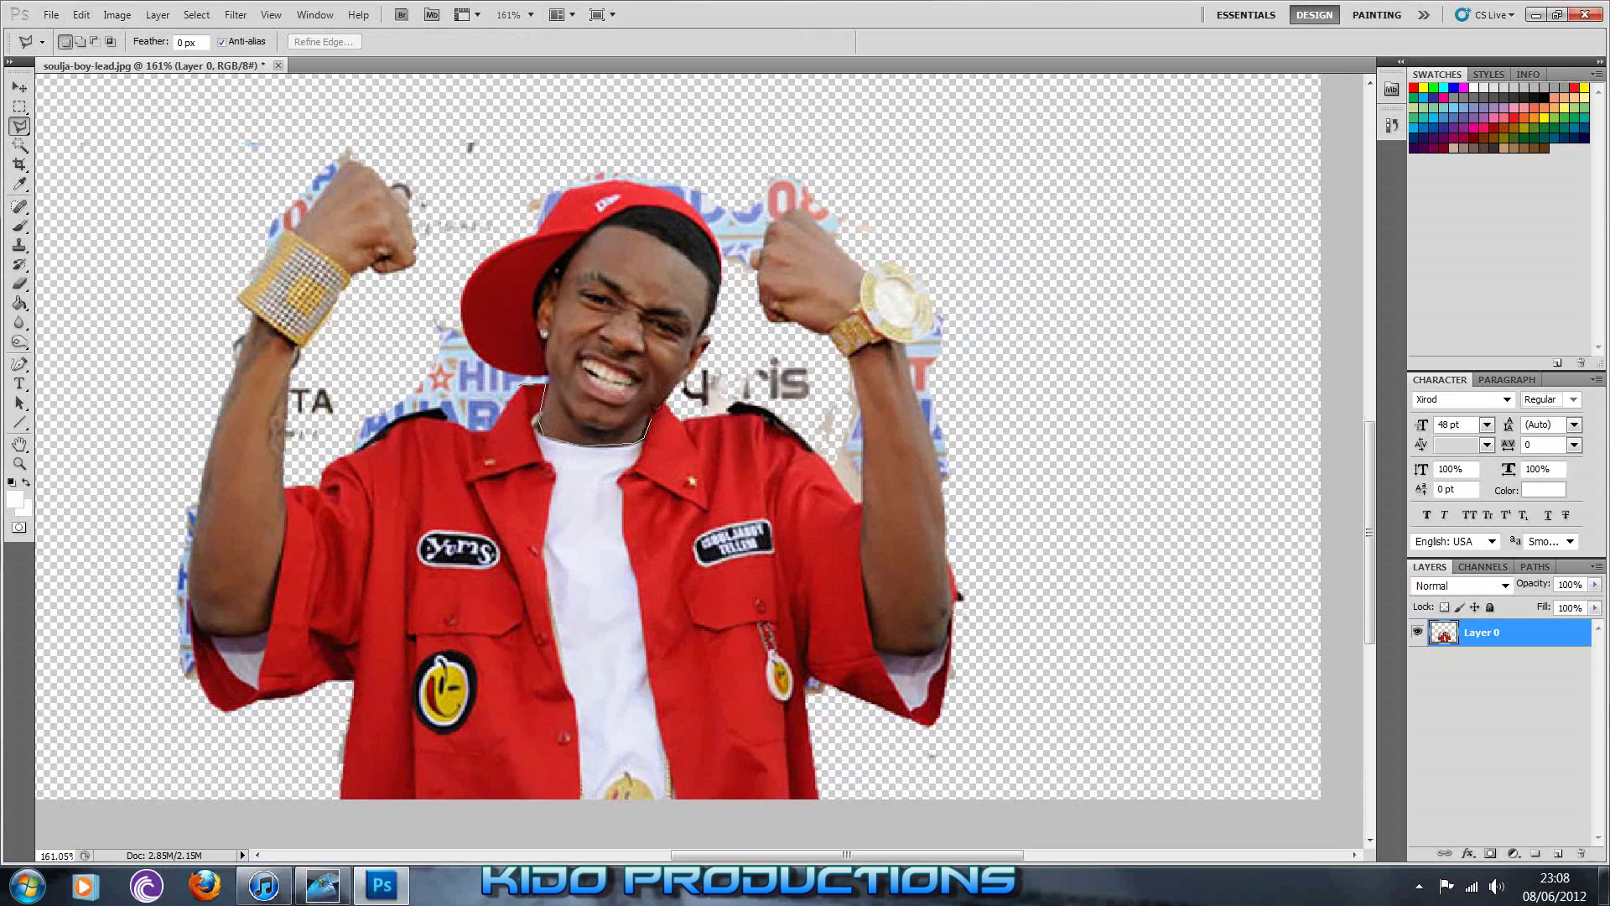
left_click(669, 395)
left_click(729, 349)
left_click(743, 247)
left_click(697, 160)
left_click(540, 162)
left_click(434, 281)
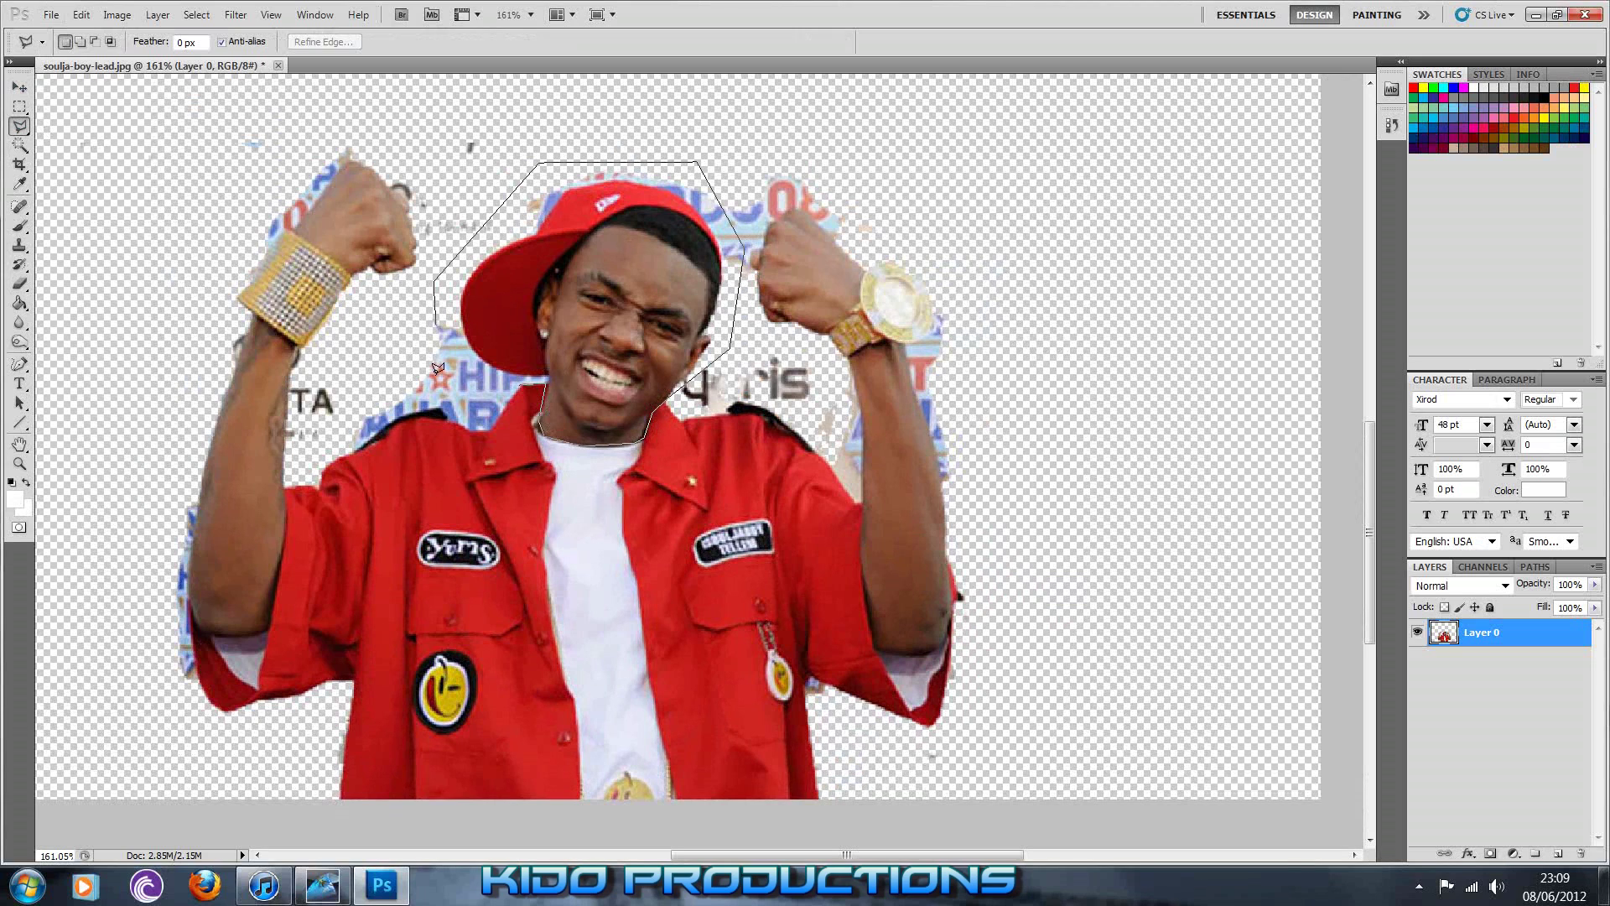
left_click(663, 404)
scroll(663, 405, "down", 3)
scroll(575, 346, "down", 1)
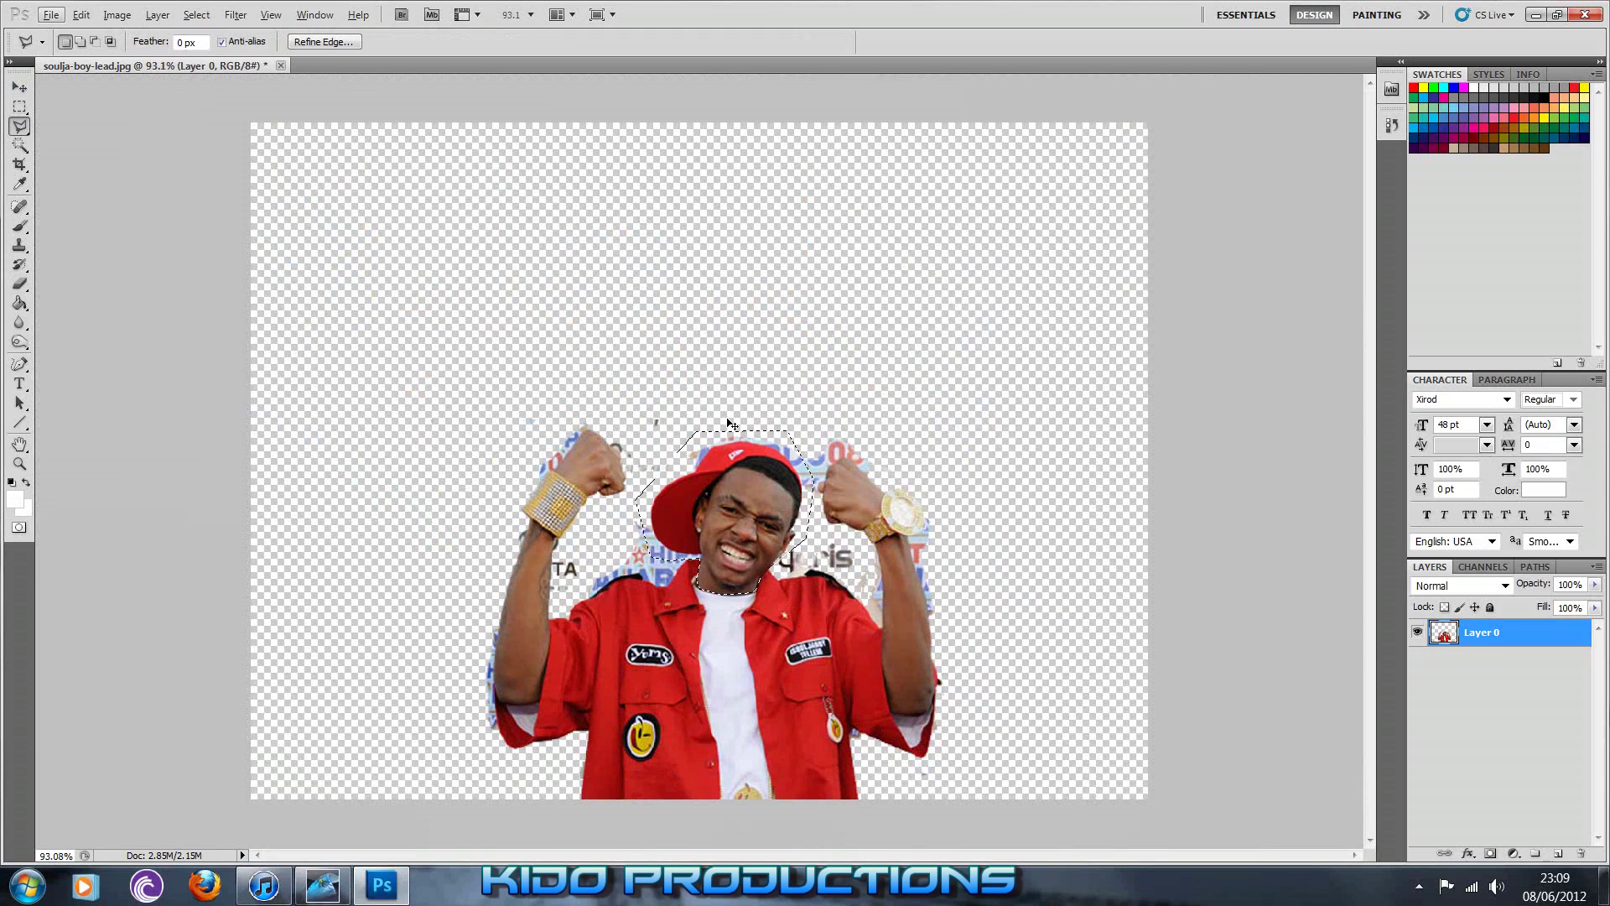
Try to separate the head by clearing it from the body, adding a new layer and moving the selection there
key("Delete")
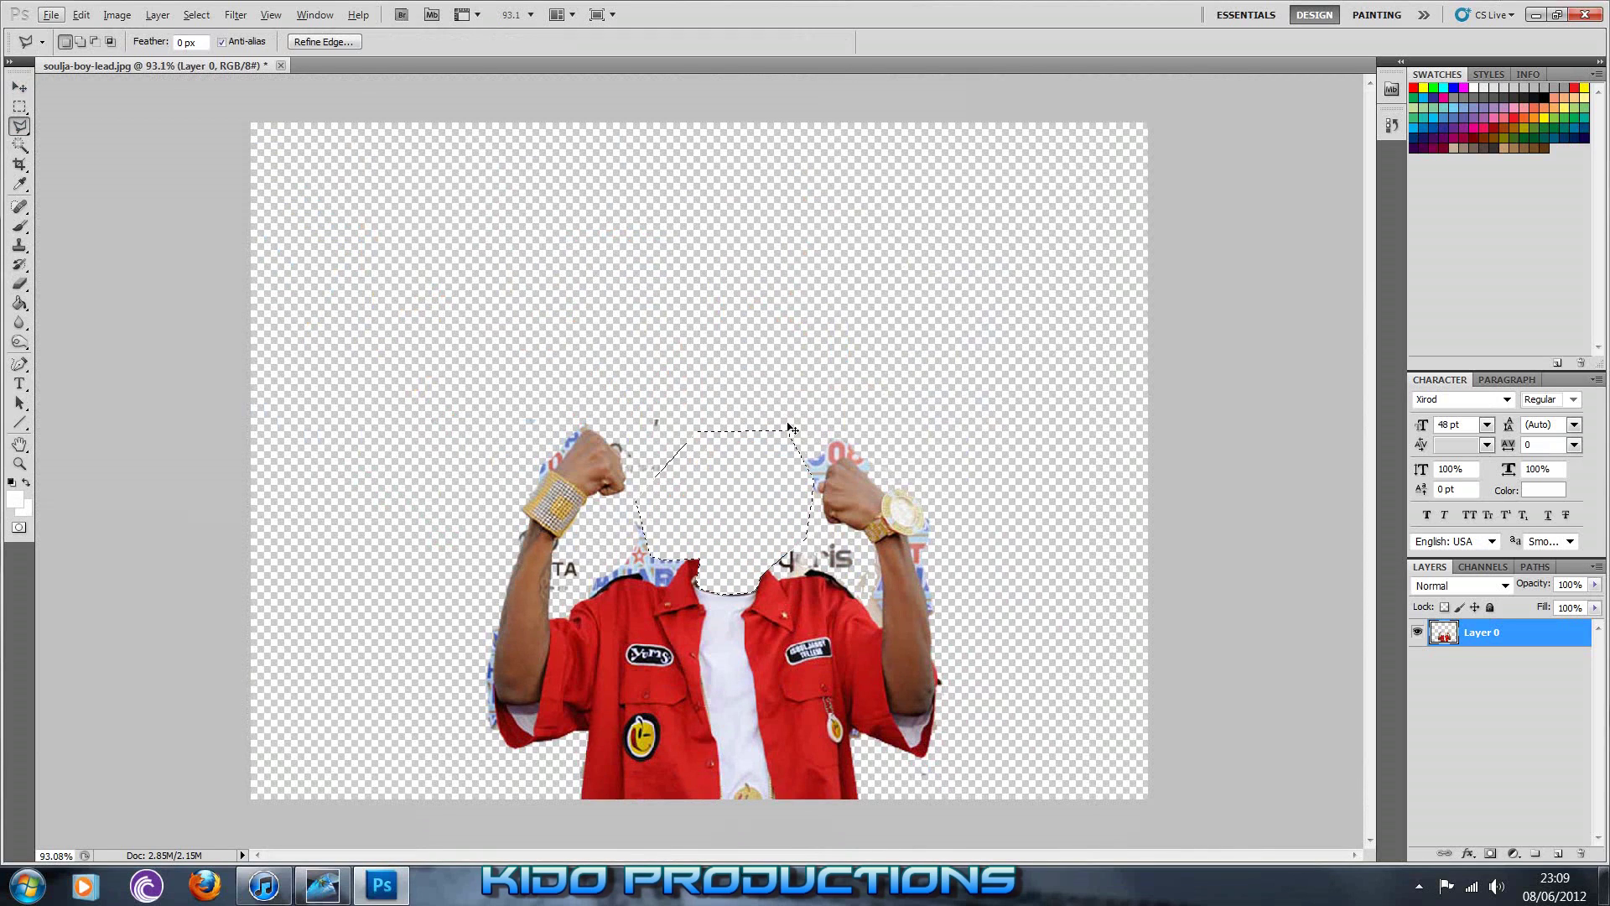
left_click(19, 87)
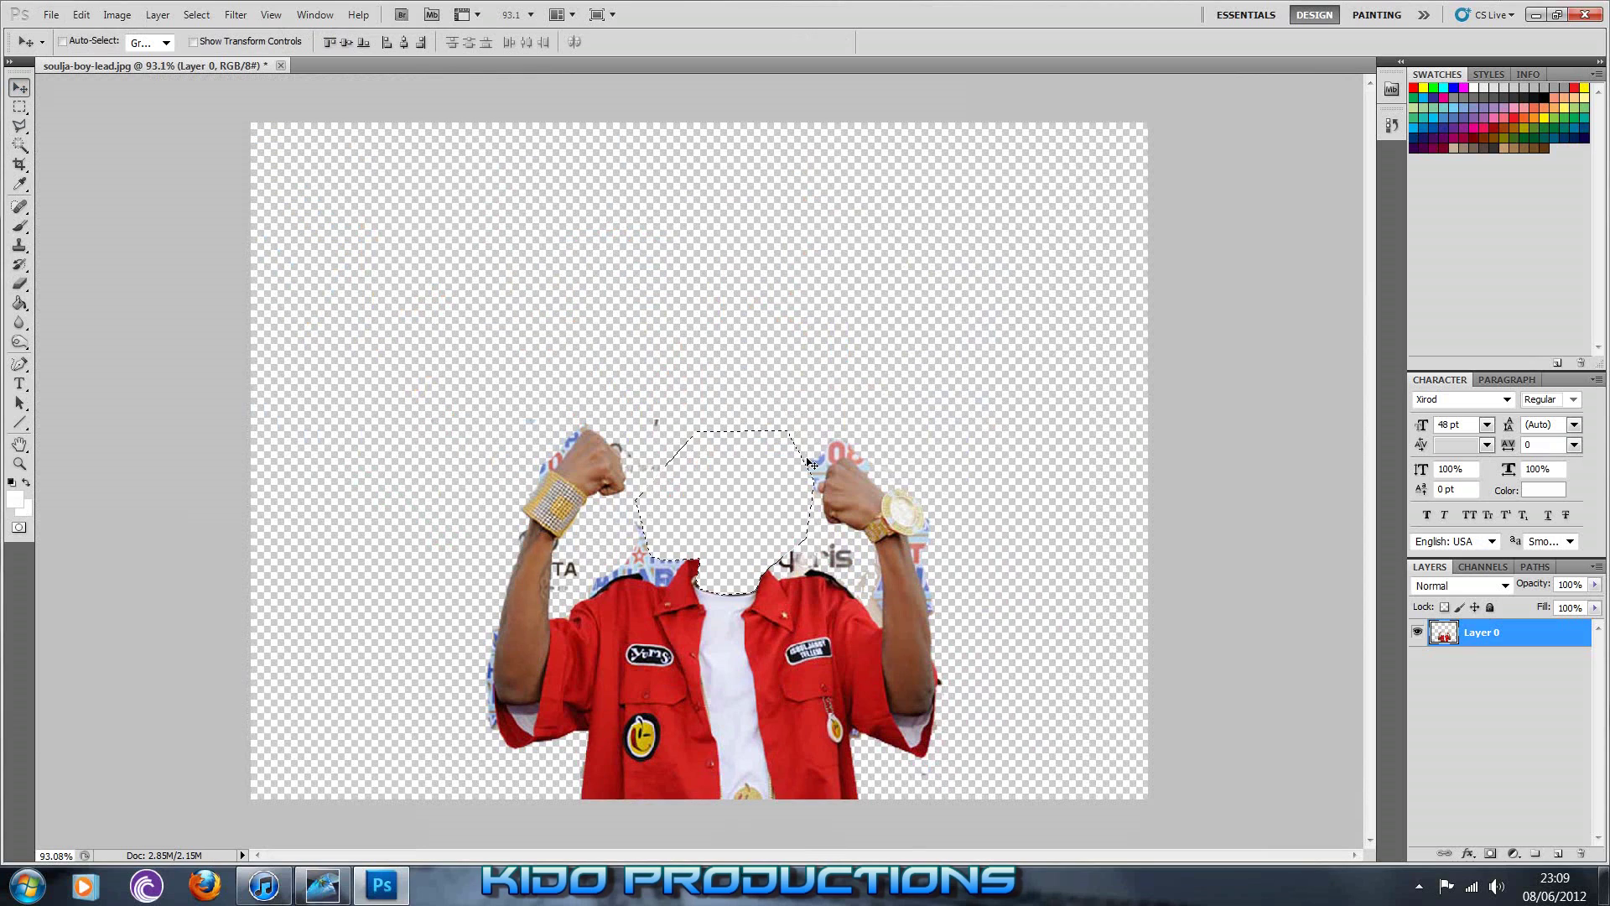
left_click(1514, 759)
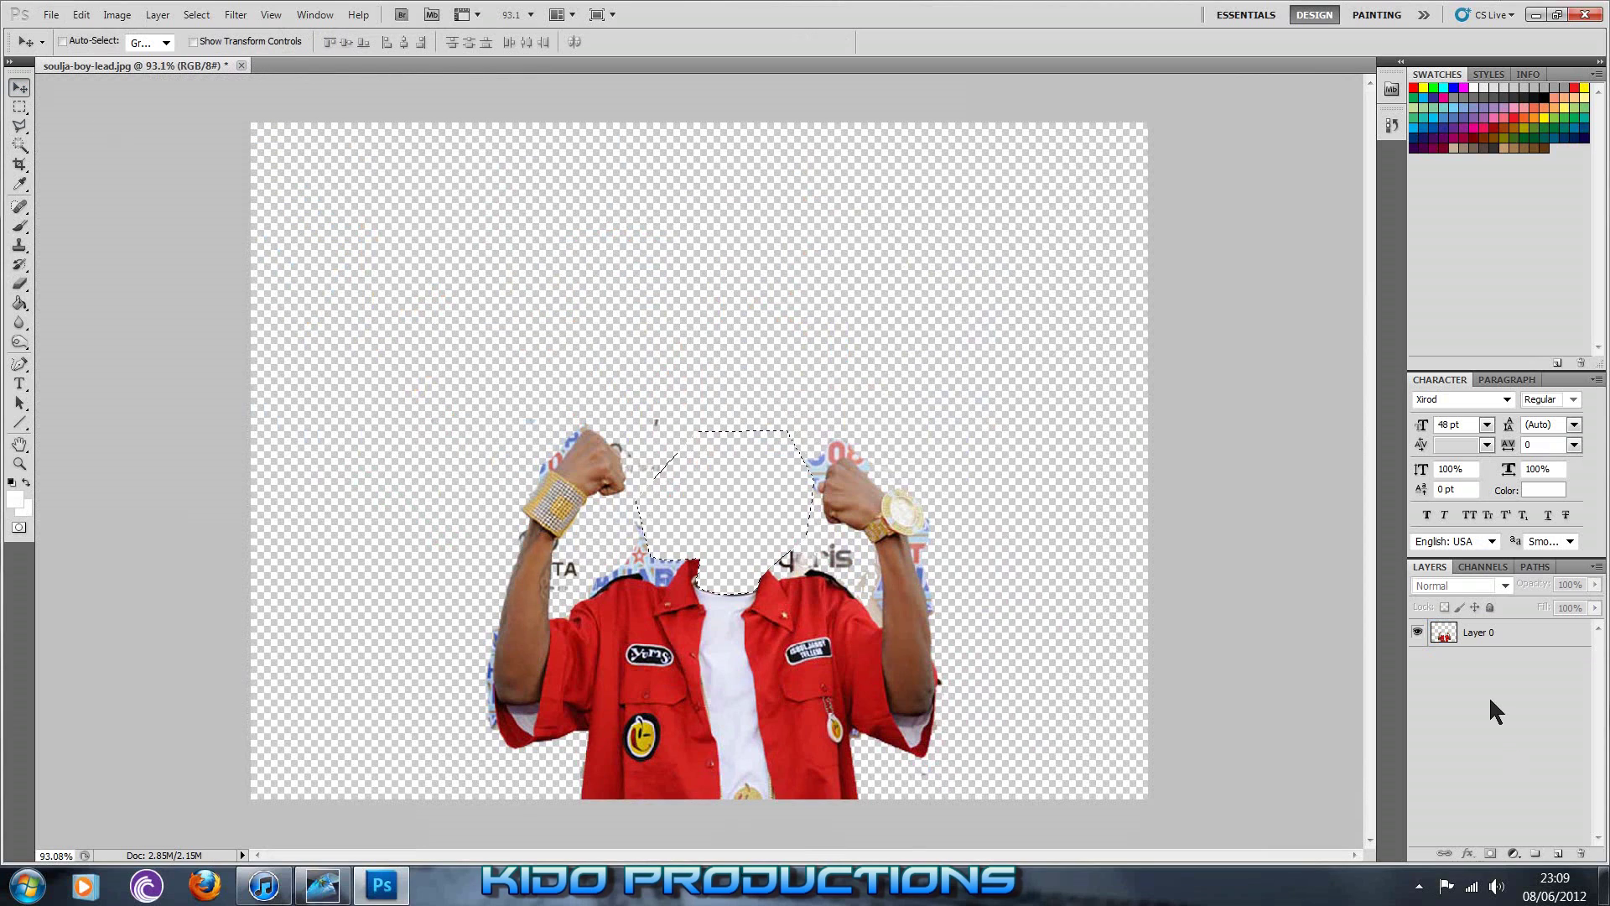
left_click(1559, 854)
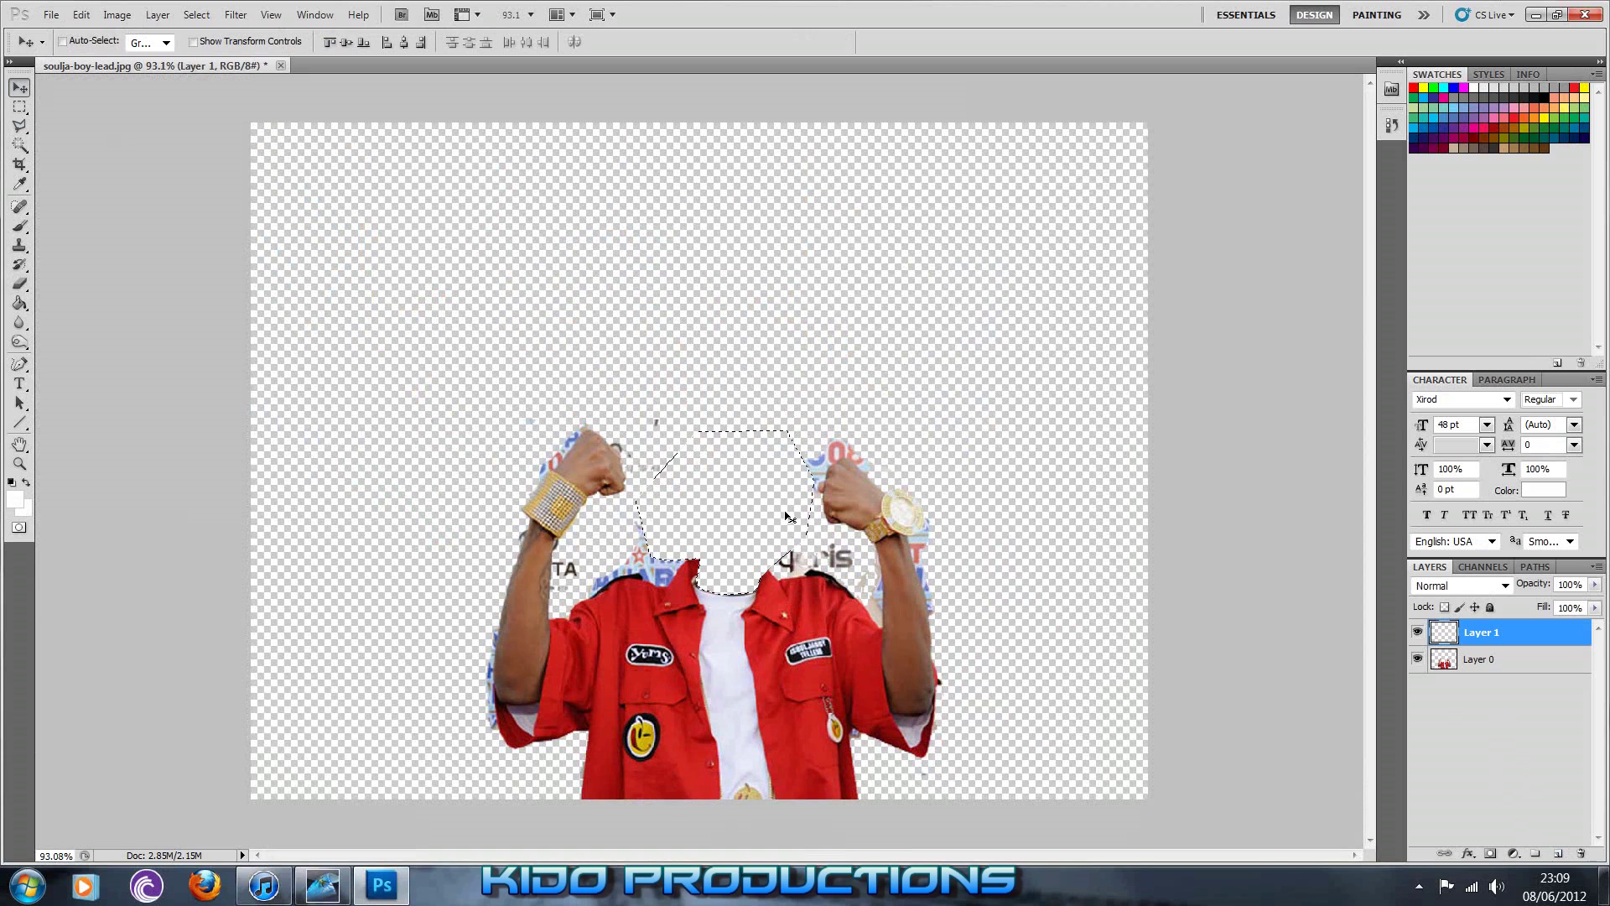
left_click_drag(789, 516, 615, 538)
left_click(766, 337)
left_click(1419, 633)
left_click(1419, 634)
Revert the document history to the Polygonal Lasso selection around the head
left_click(309, 16)
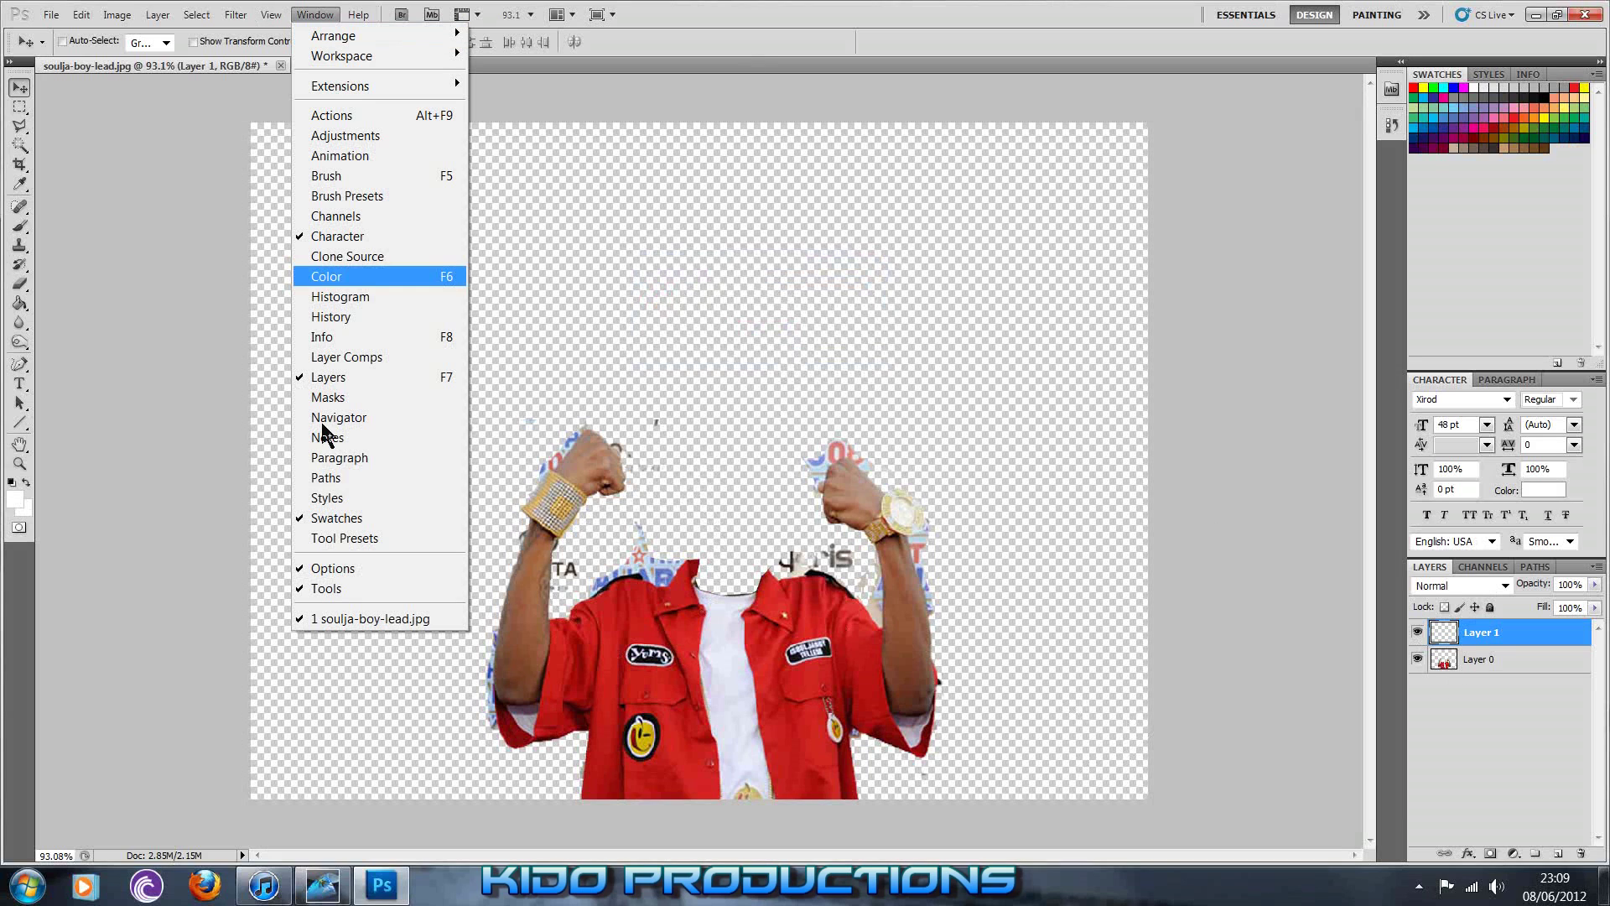
left_click(331, 317)
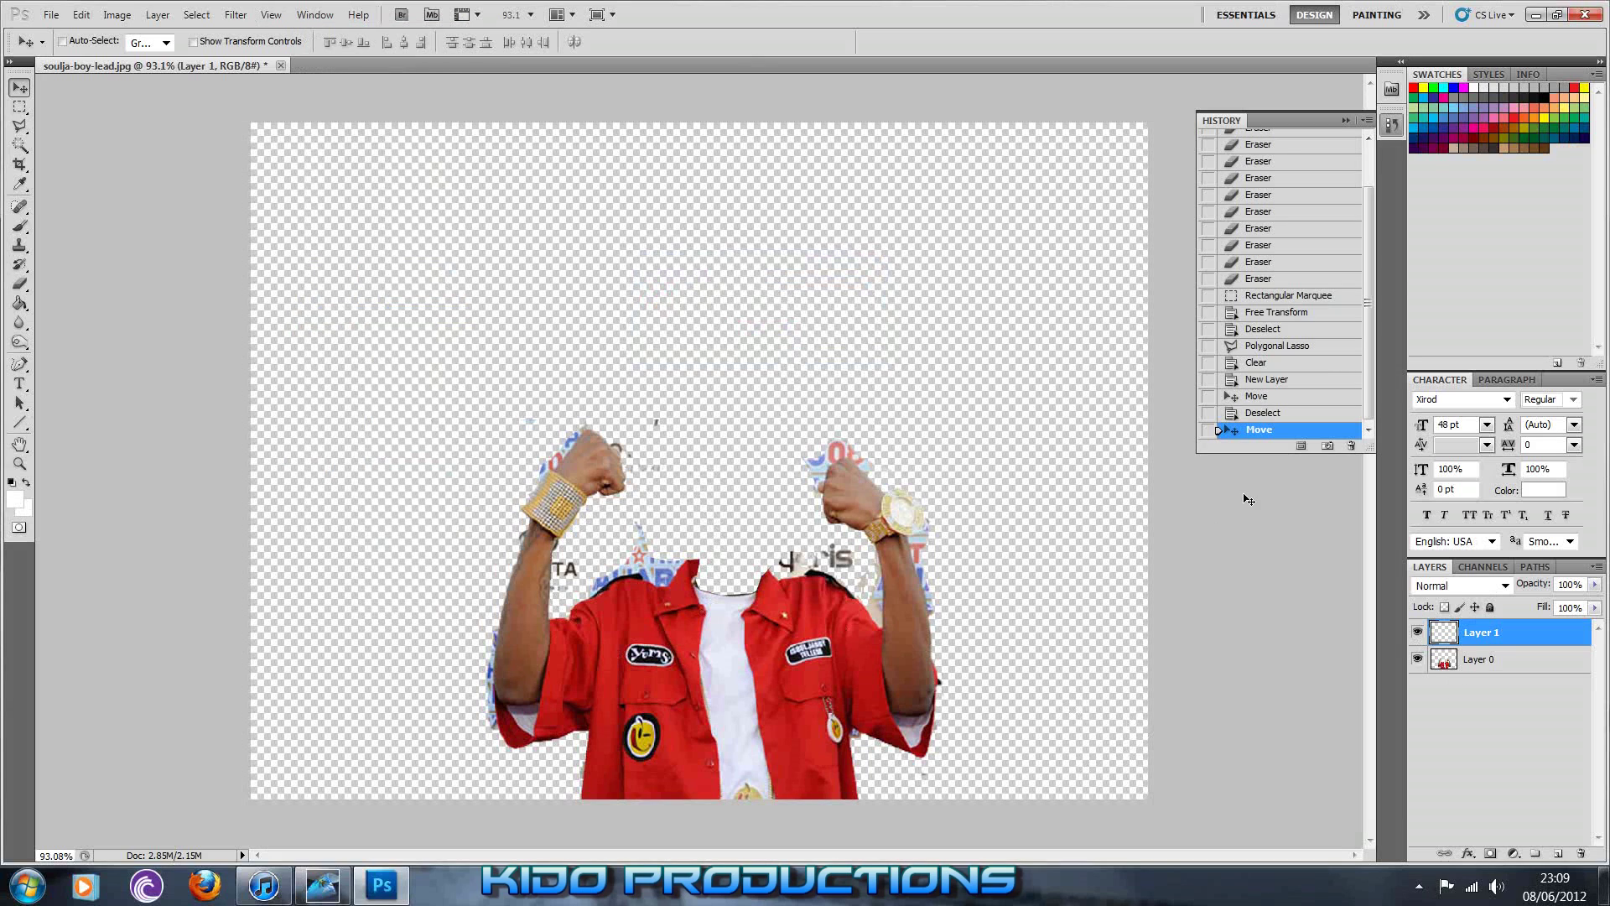
left_click(1264, 413)
left_click(1266, 379)
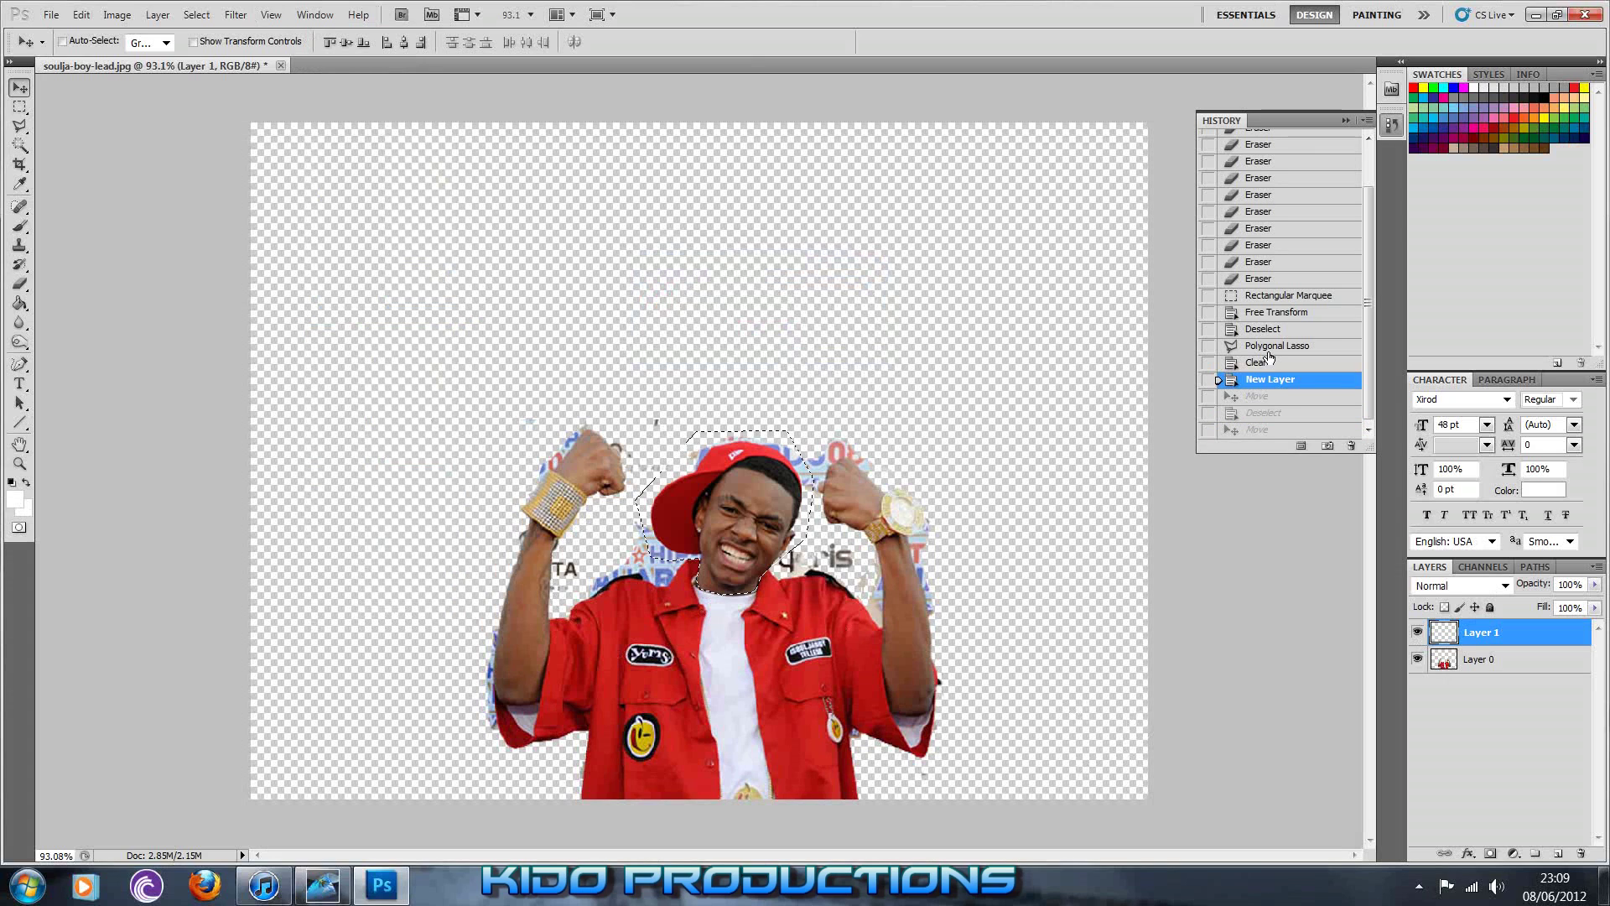
left_click(1268, 345)
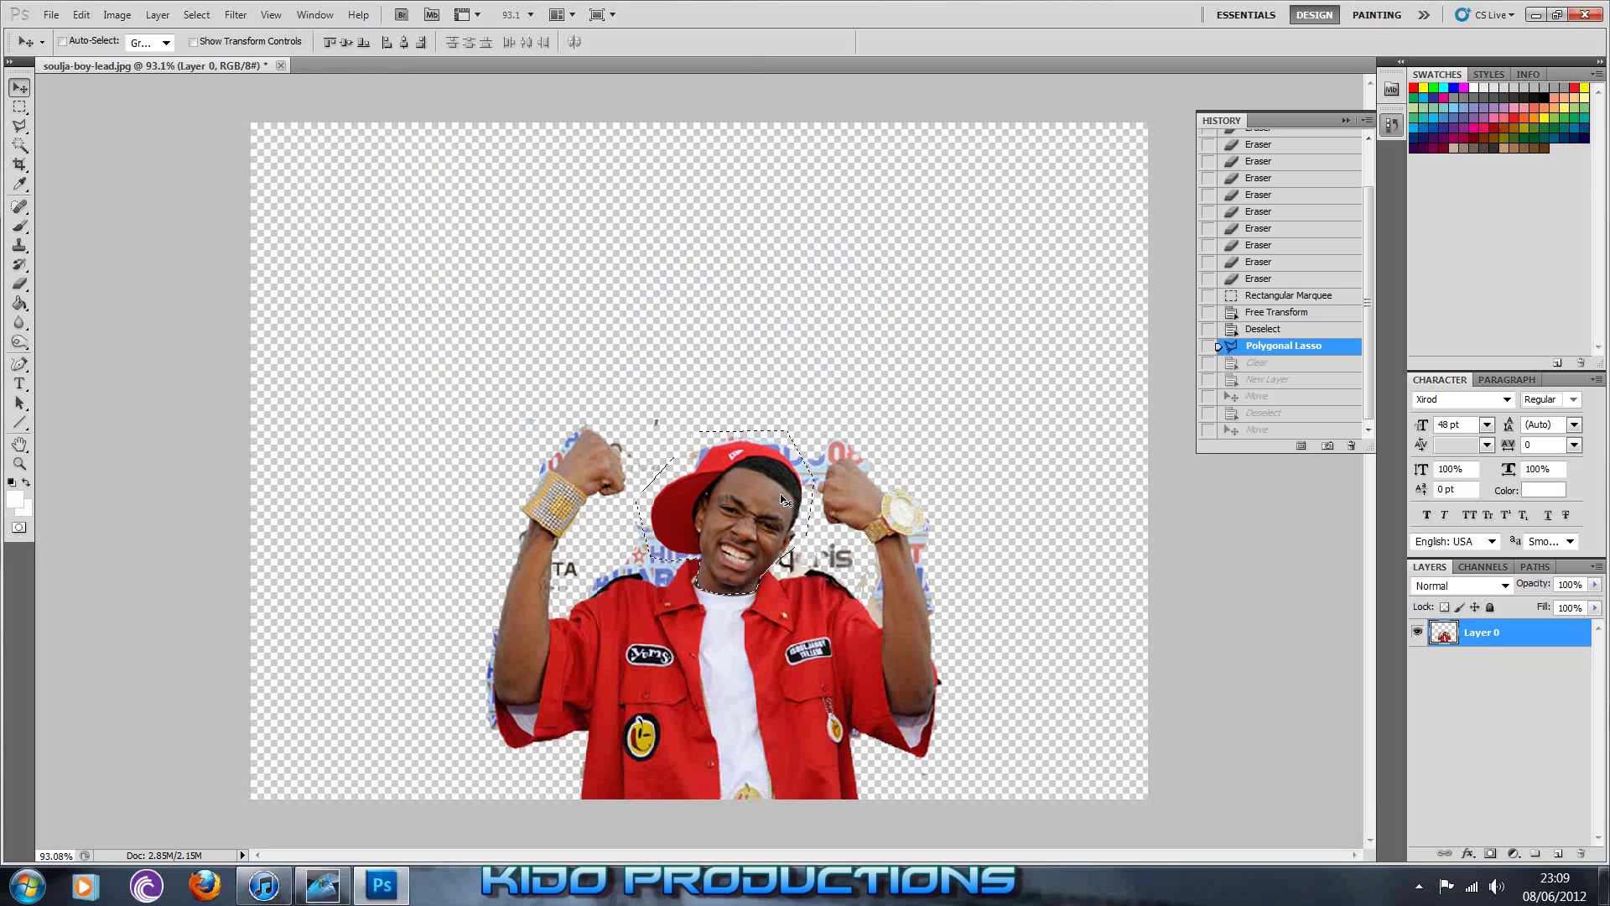
Paste a copy of the selected head onto its own layer and move it above the body
key("ctrl+v")
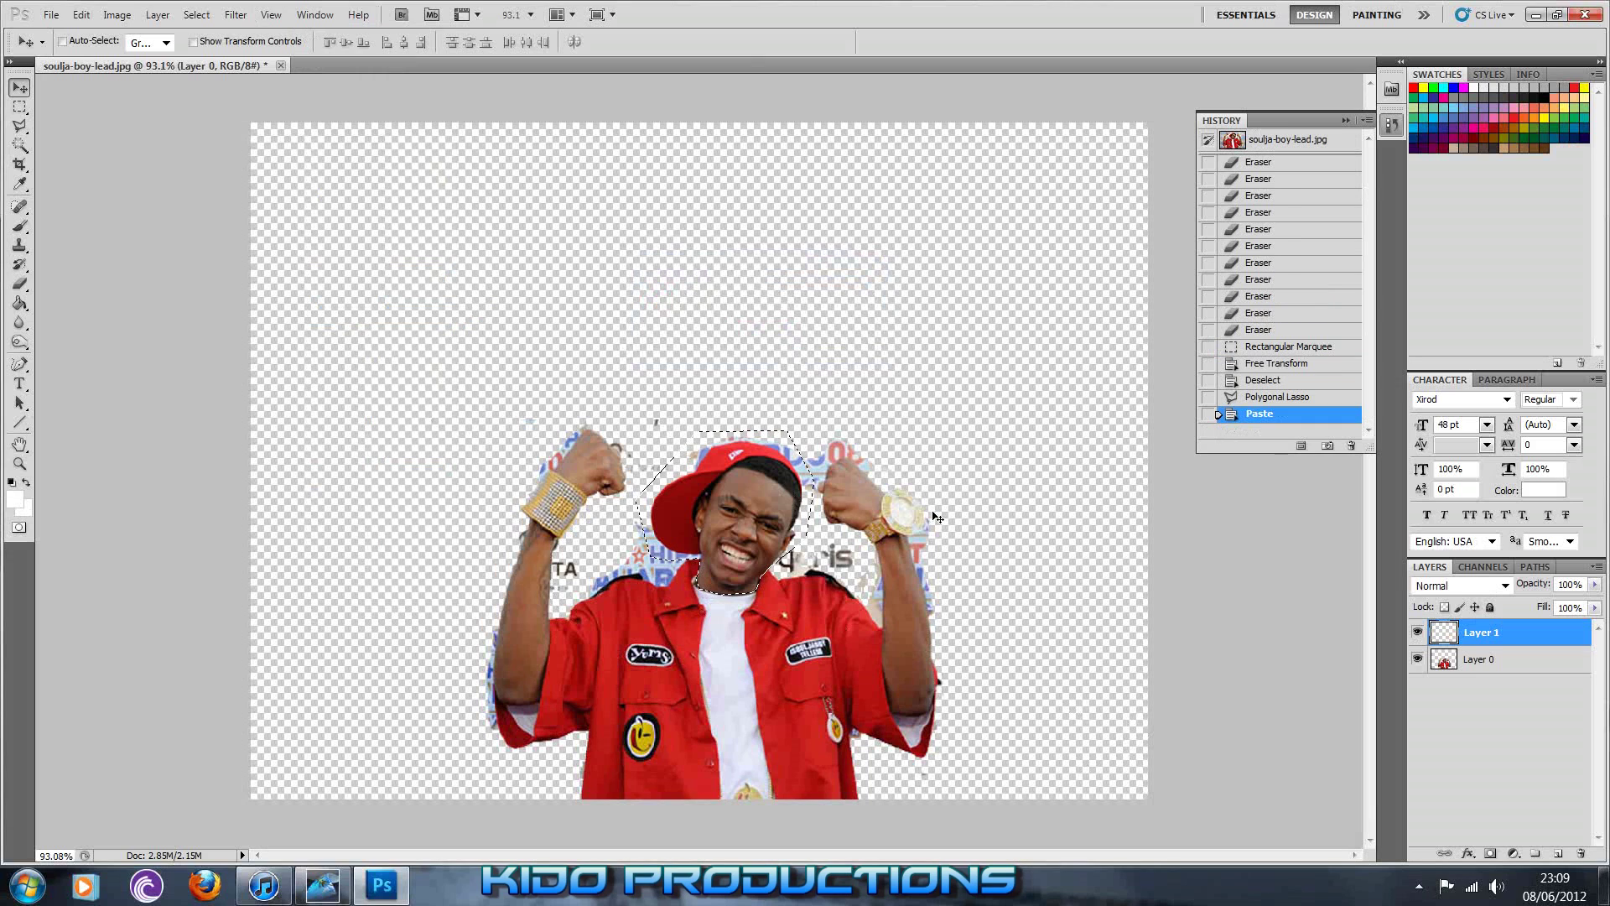
left_click_drag(720, 531, 718, 283)
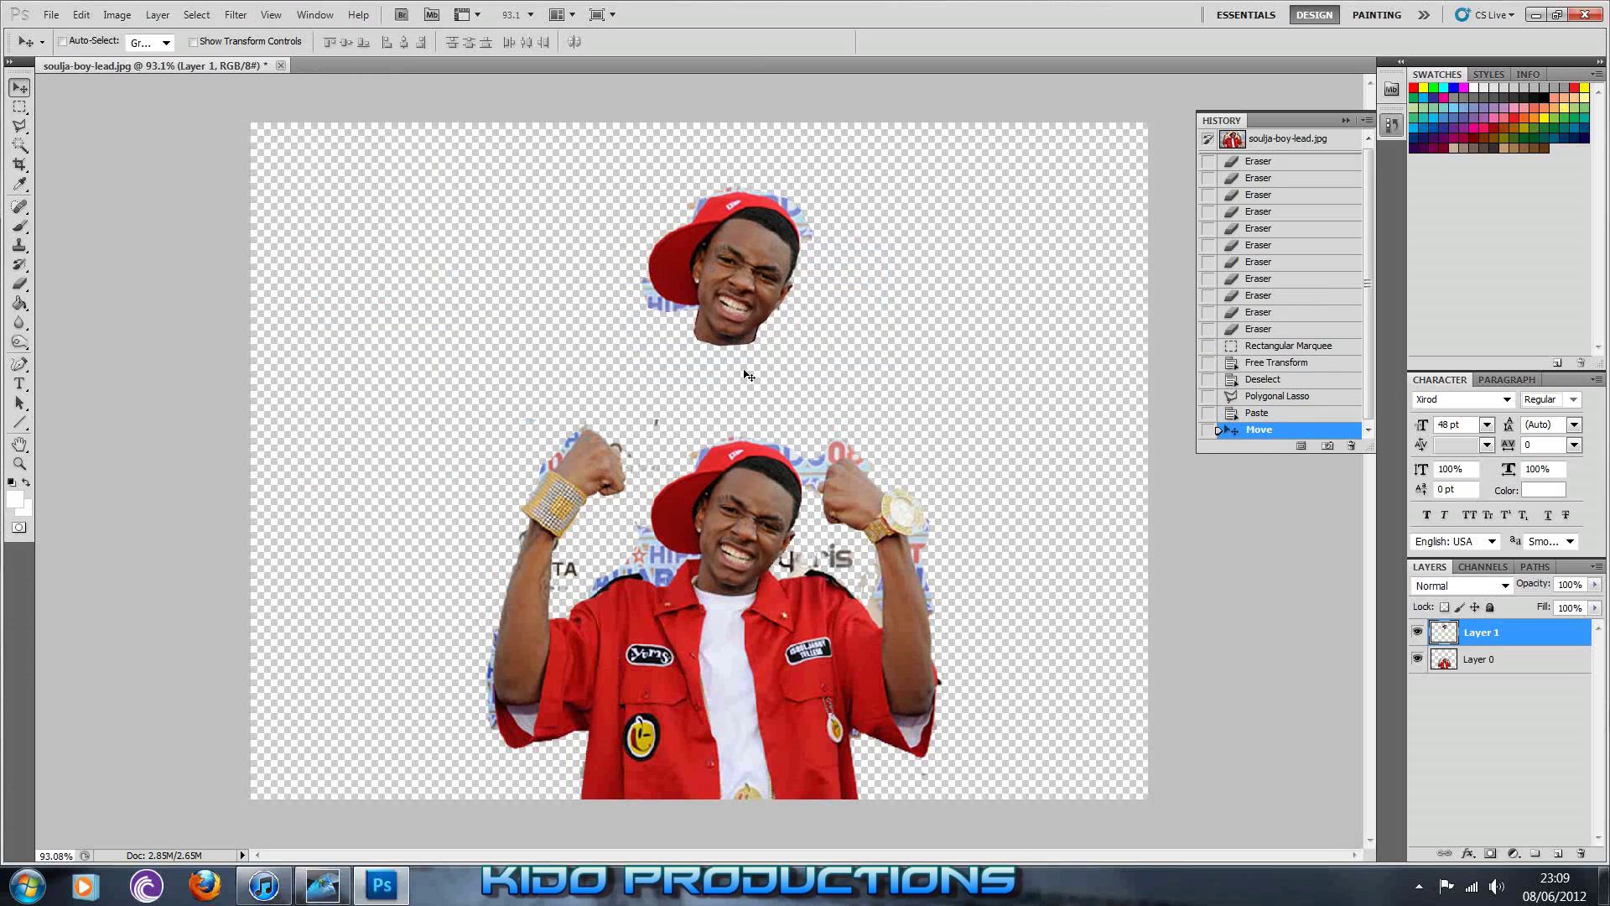
Enlarge the copied head to about 150% with Free Transform and place it over the original head on the body
left_click(19, 106)
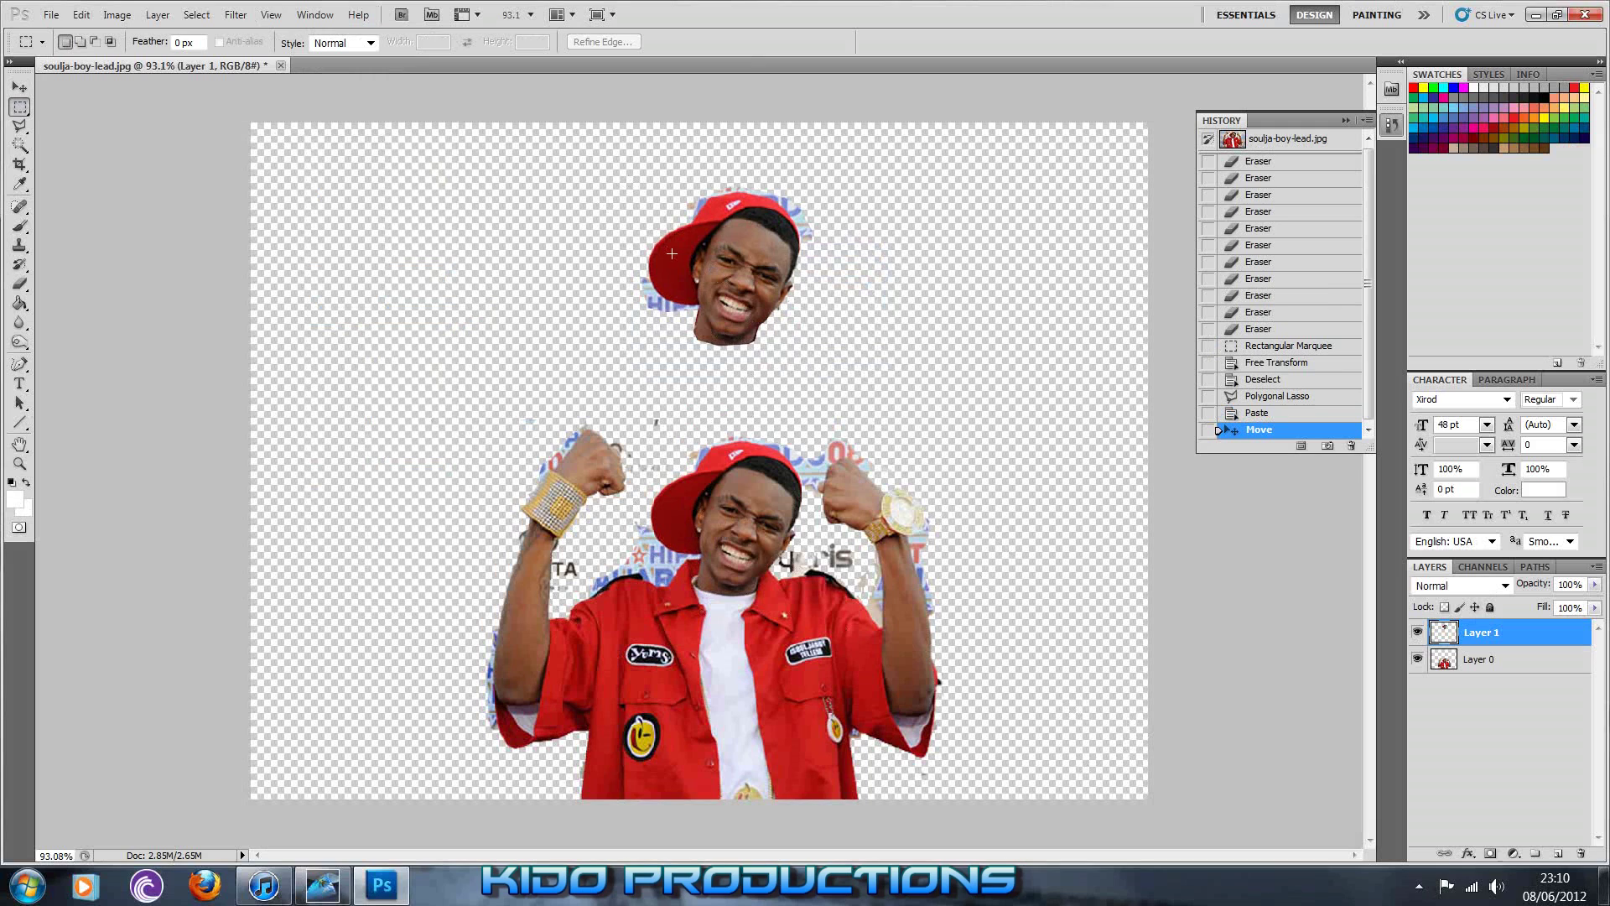
left_click_drag(759, 330, 828, 362)
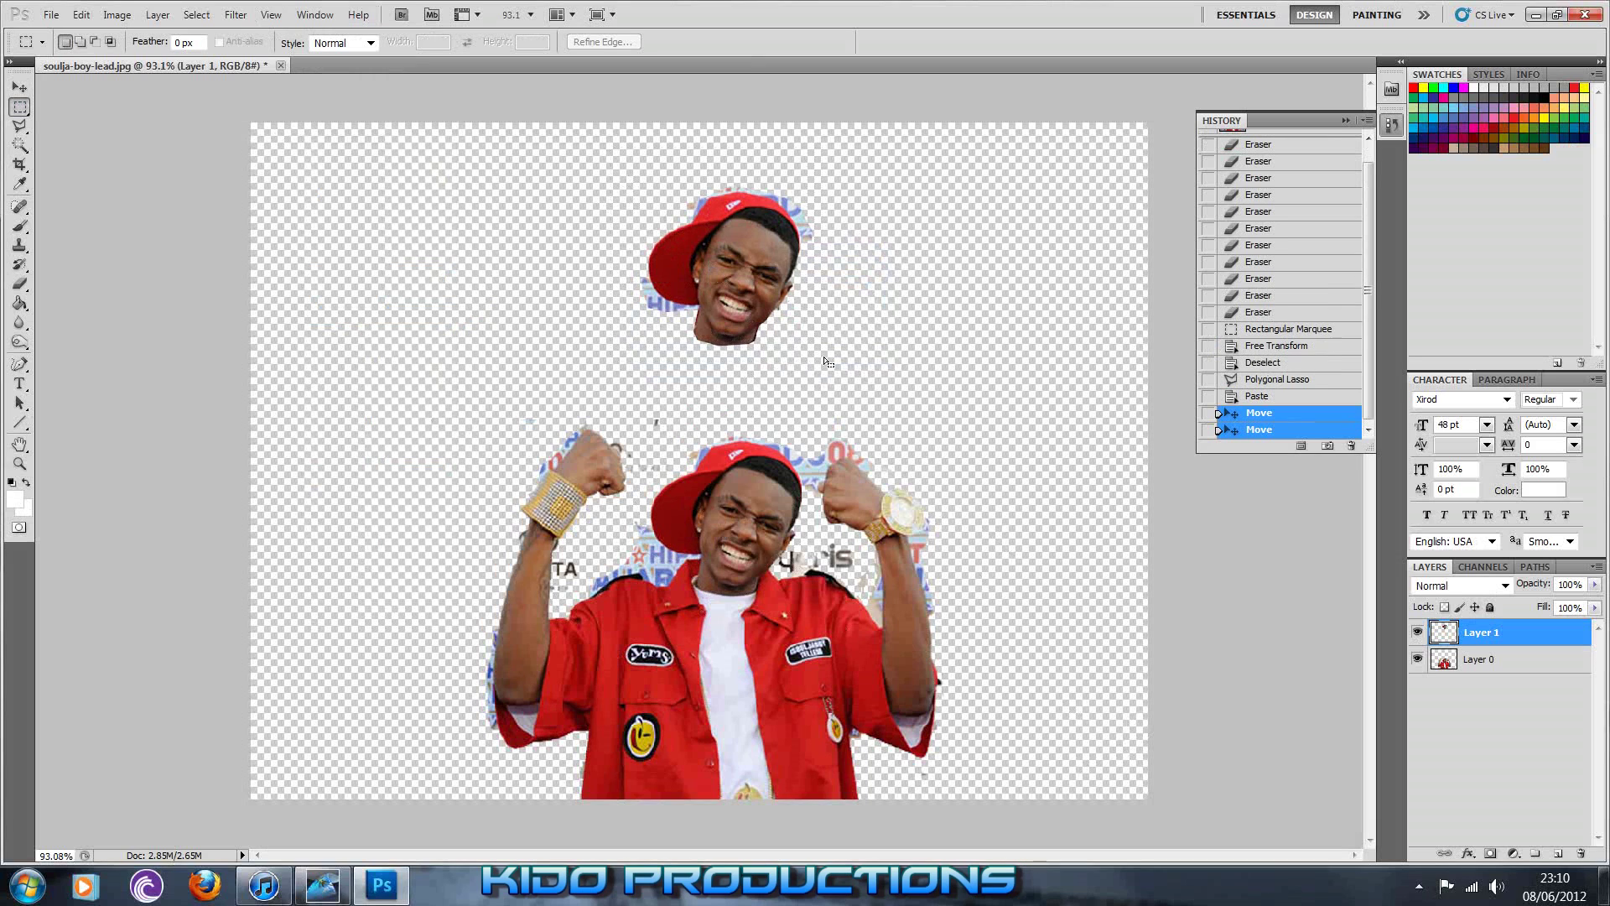
right_click(742, 277)
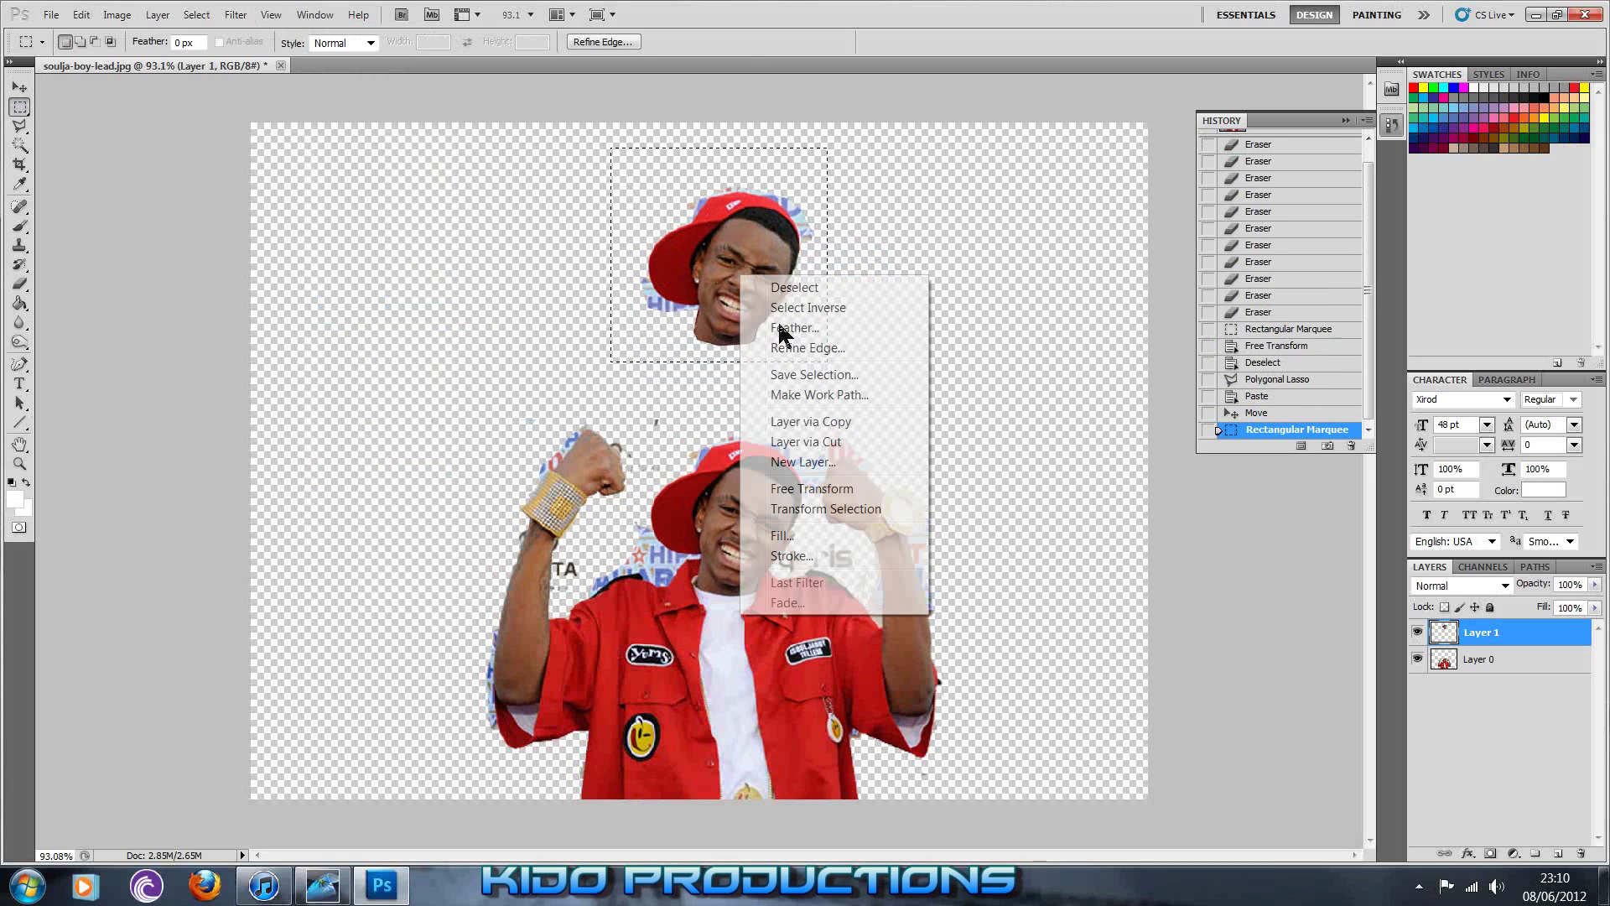
left_click(820, 488)
left_click_drag(761, 330, 742, 447)
left_click_drag(812, 298, 931, 189)
left_click_drag(828, 344, 796, 452)
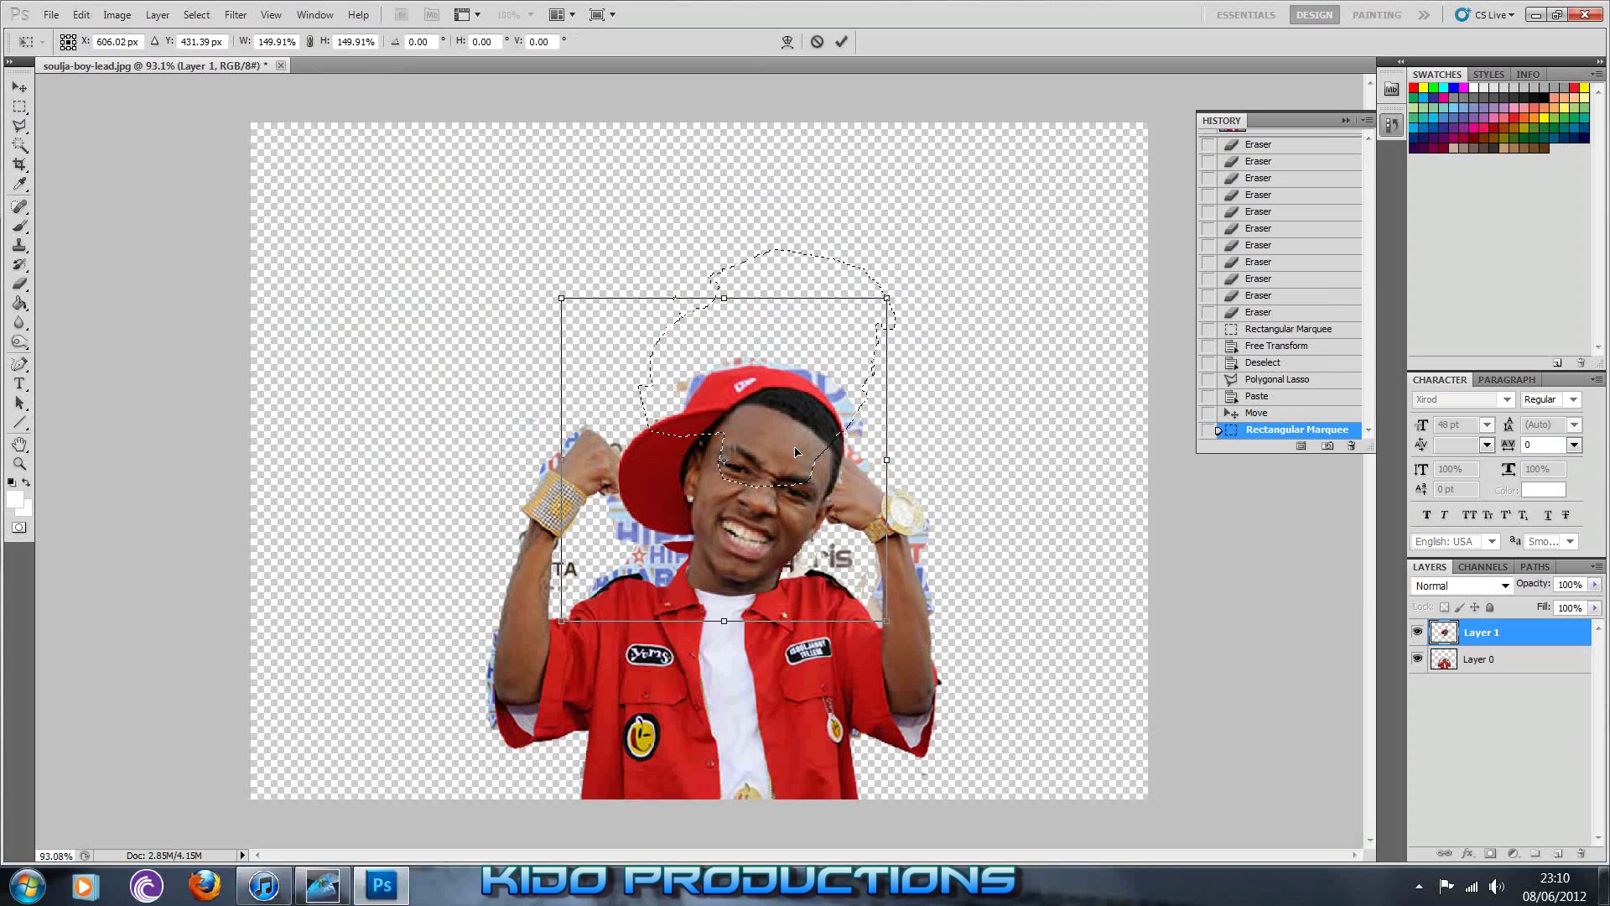
Fine-tune the head's scale to about 150.5%, apply the transformation and deselect
left_click_drag(891, 299, 894, 292)
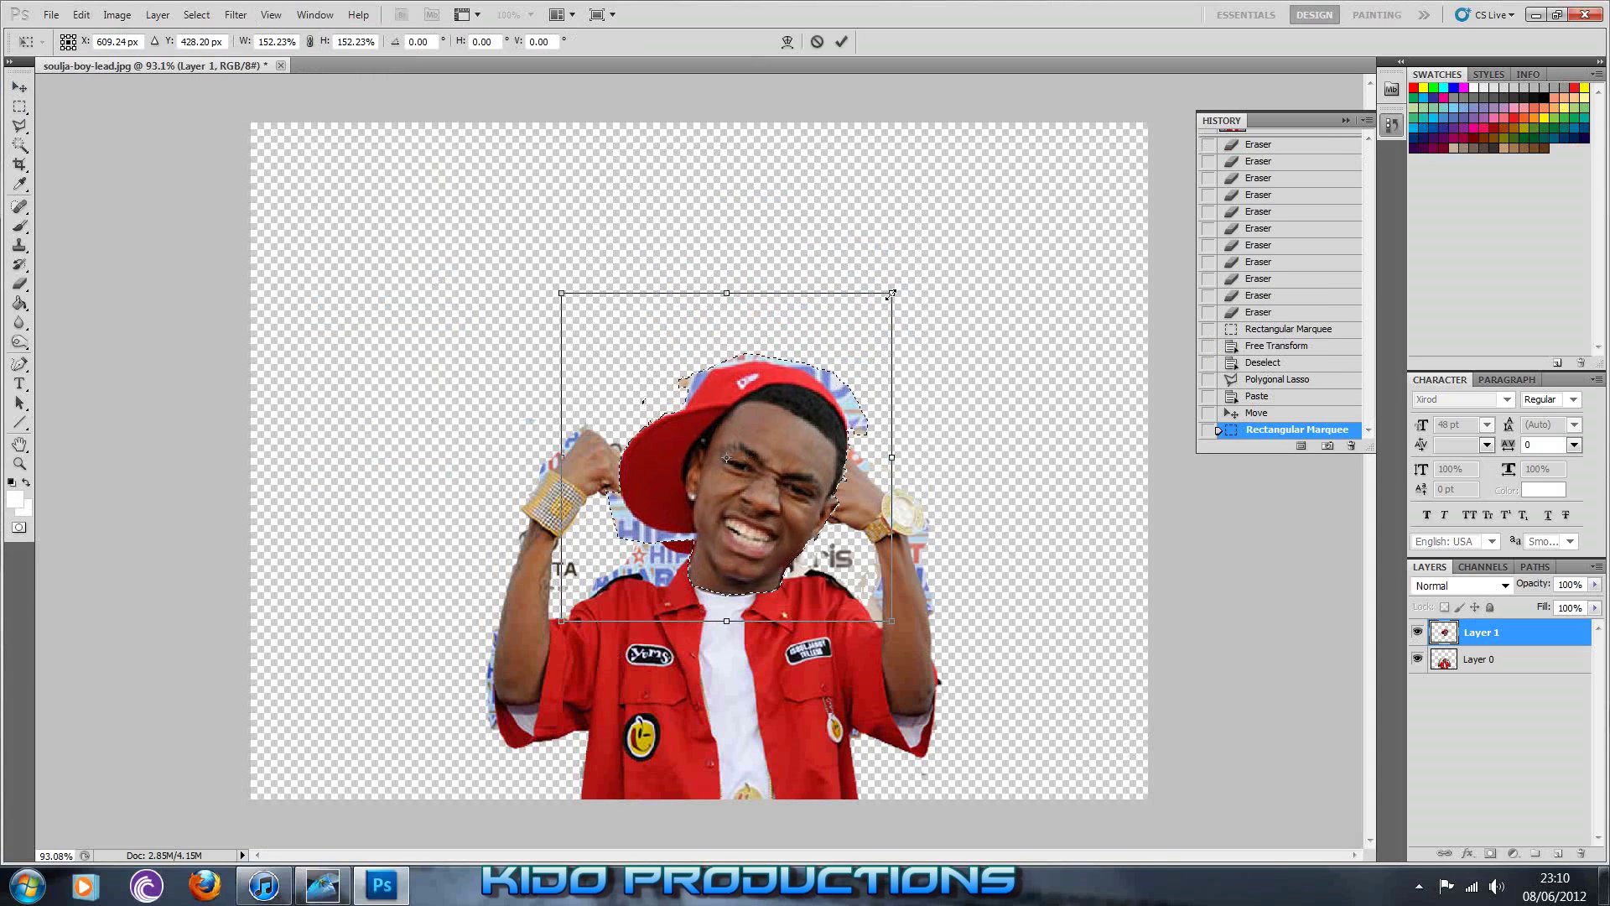
left_click_drag(890, 293, 884, 301)
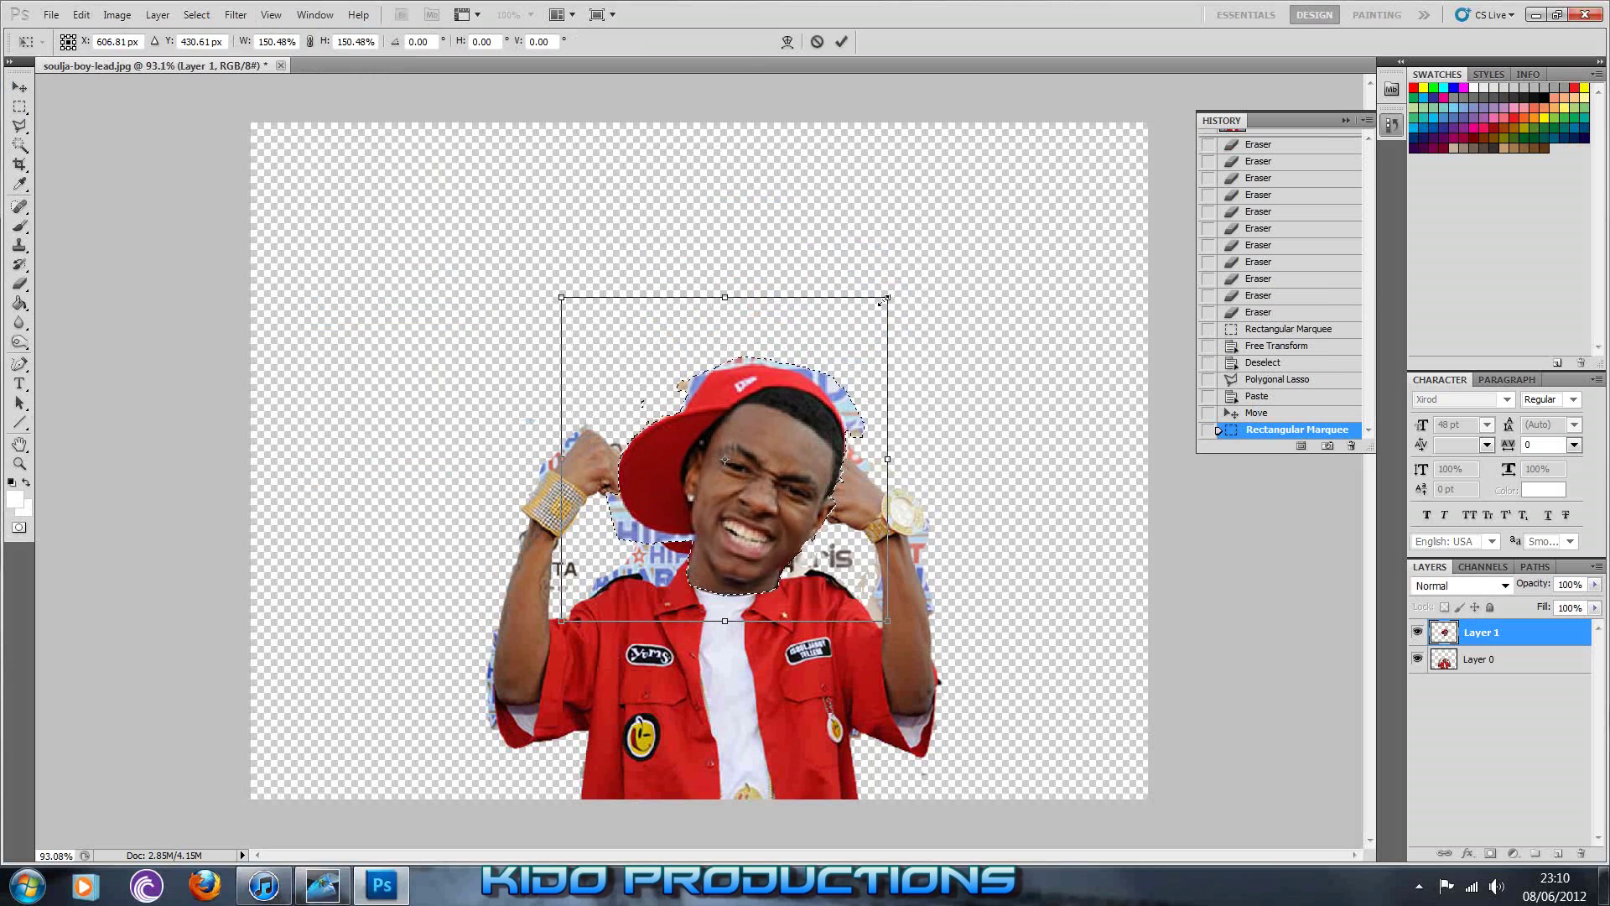
left_click(19, 87)
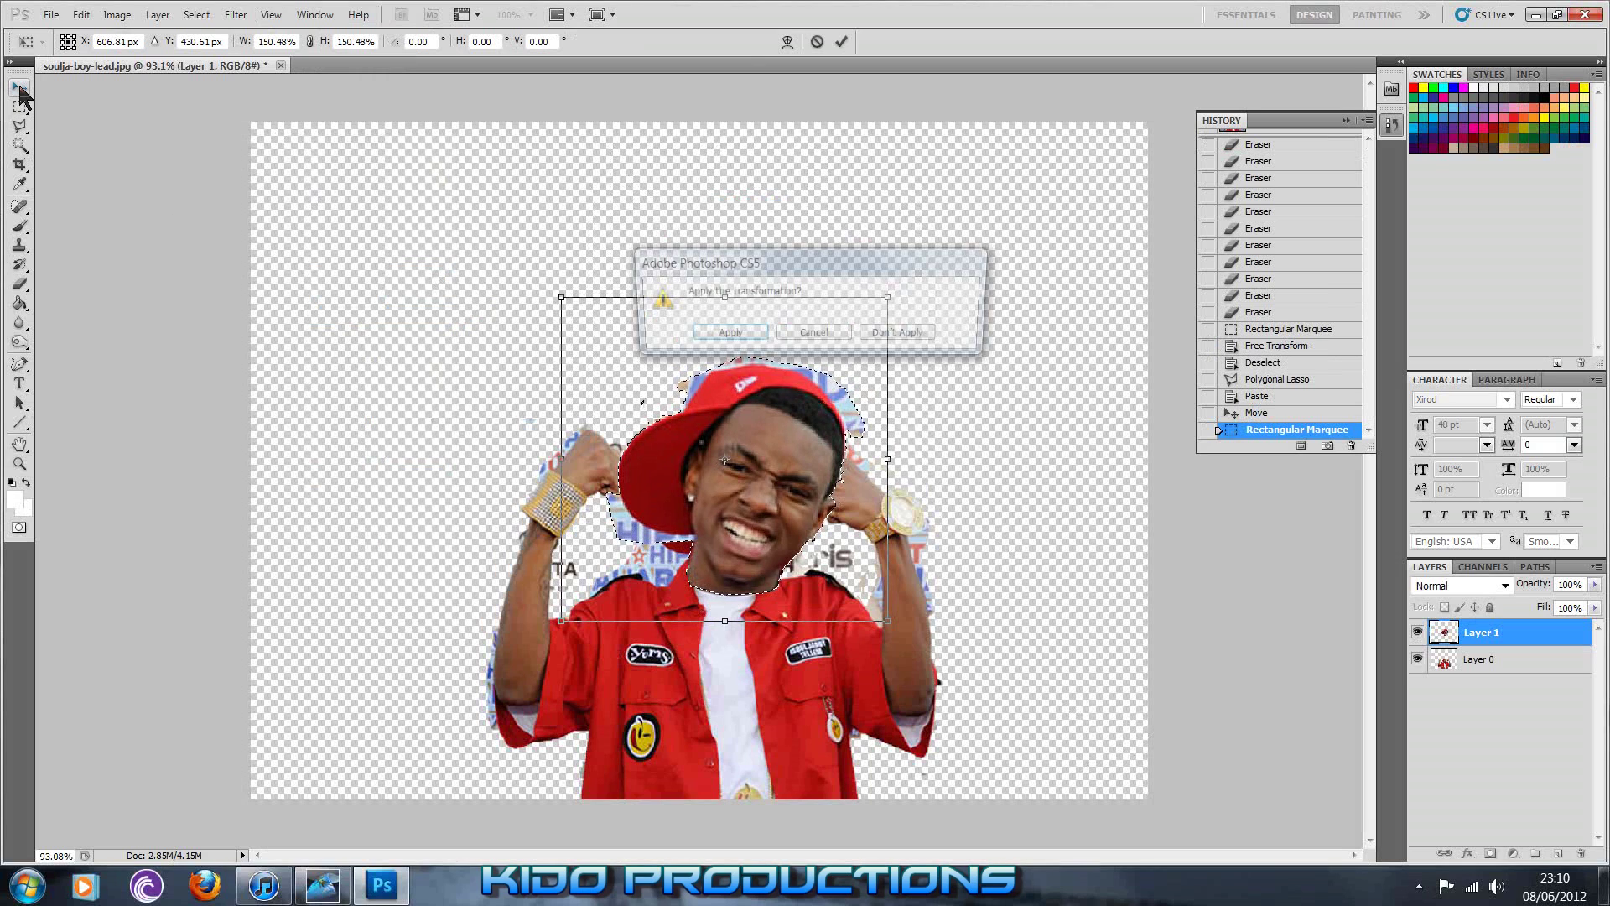
left_click(720, 337)
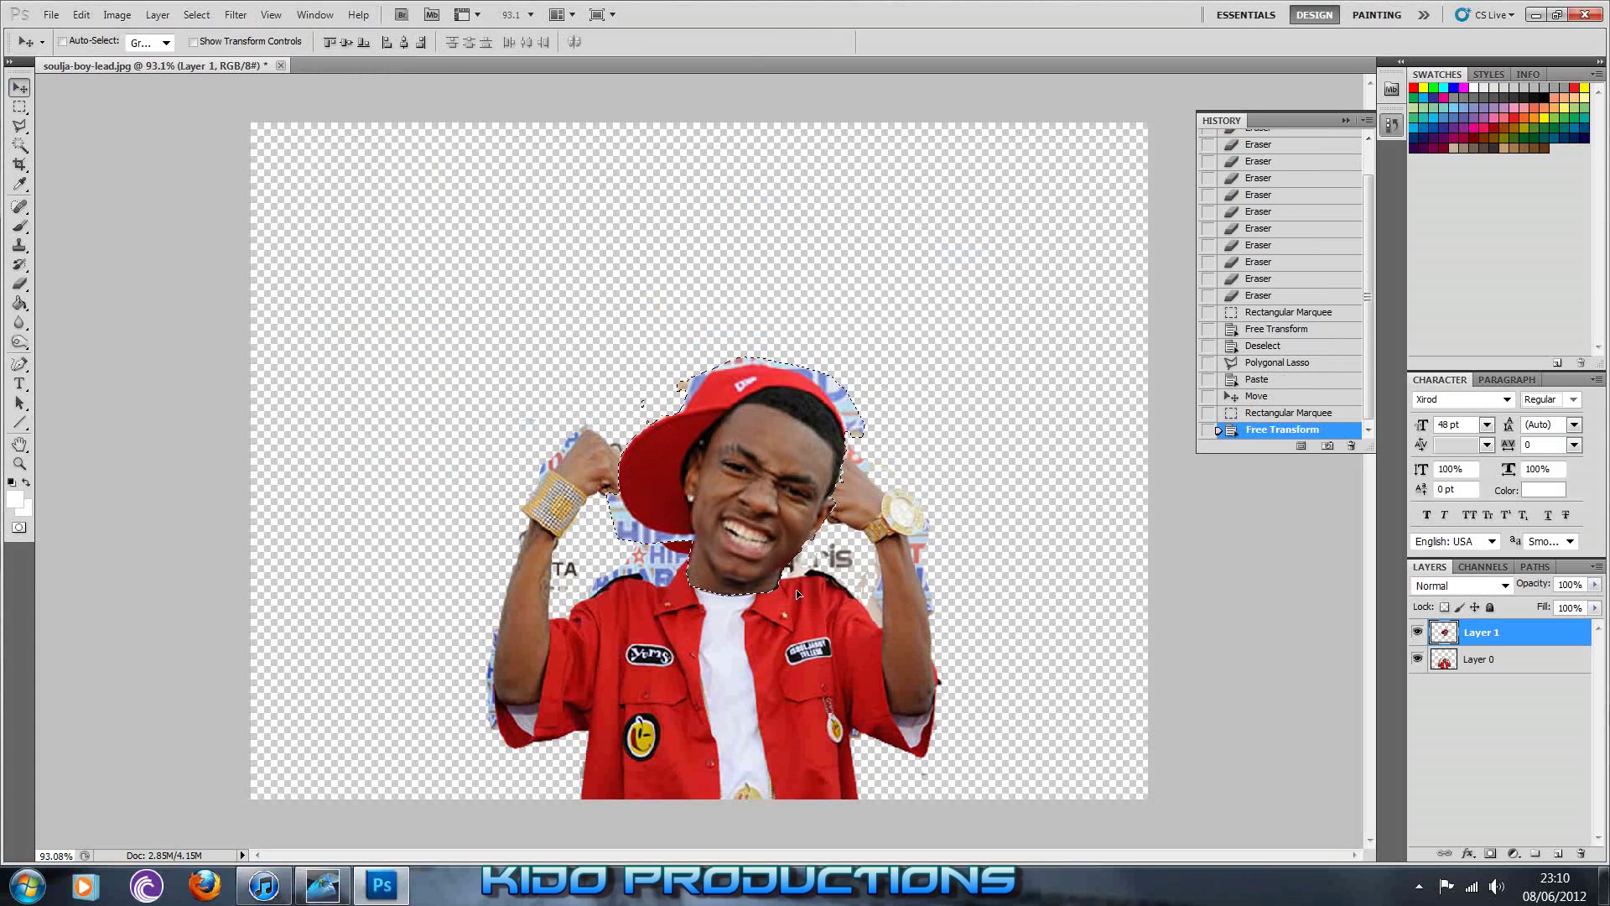
key("ctrl+d")
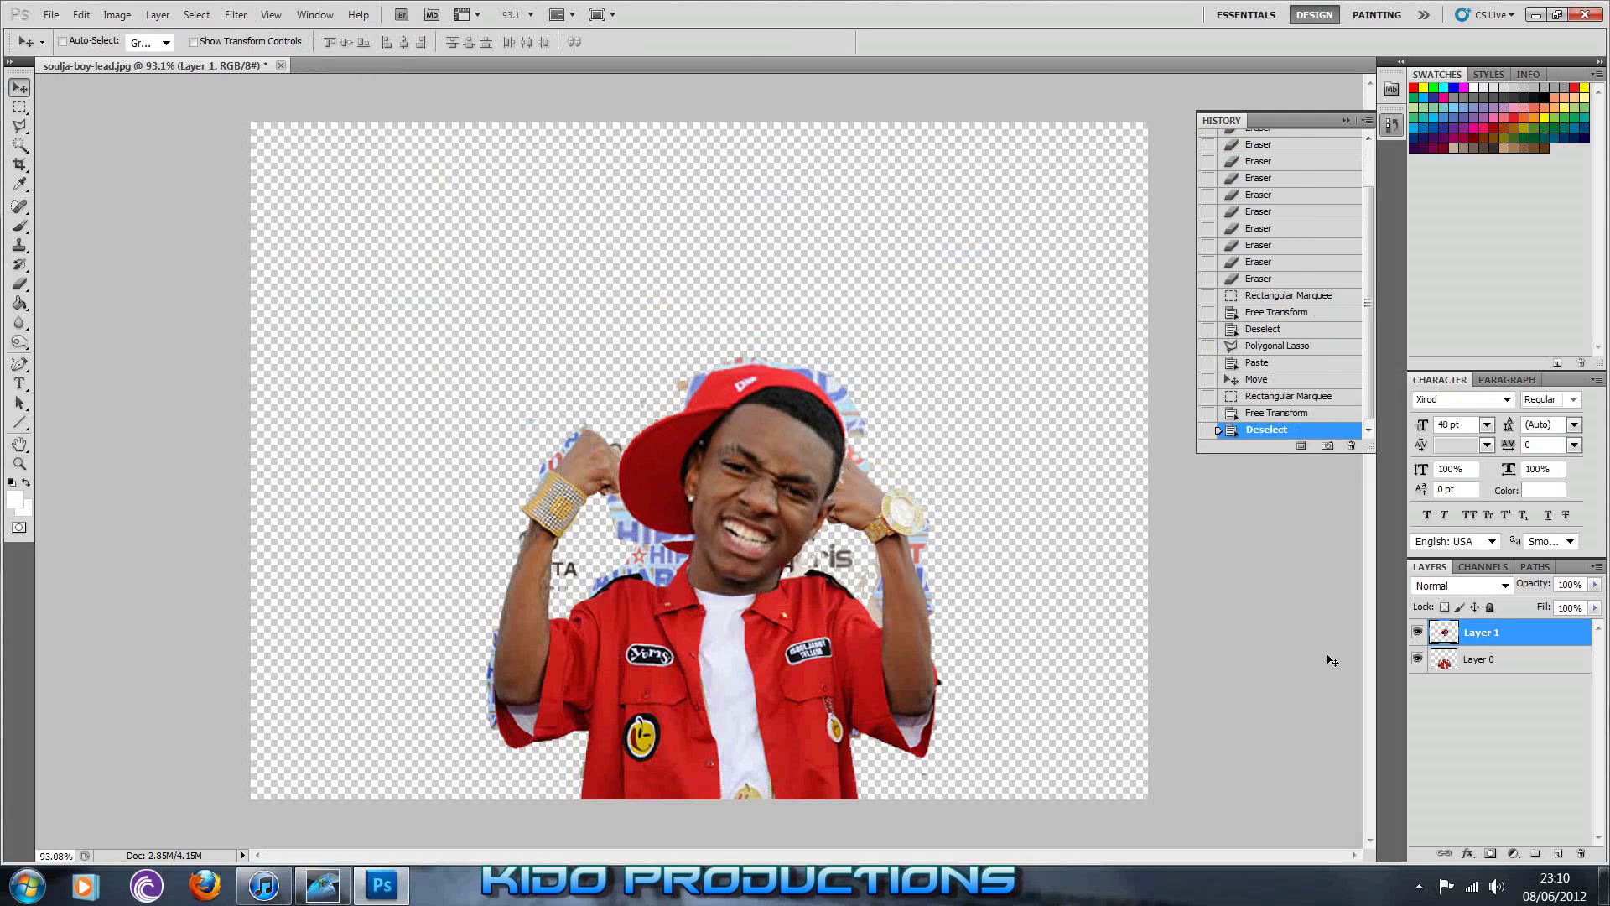
Lower the opacity of Layer 1 to 49% and make Layer 0 active
left_click(1594, 585)
left_click(1551, 603)
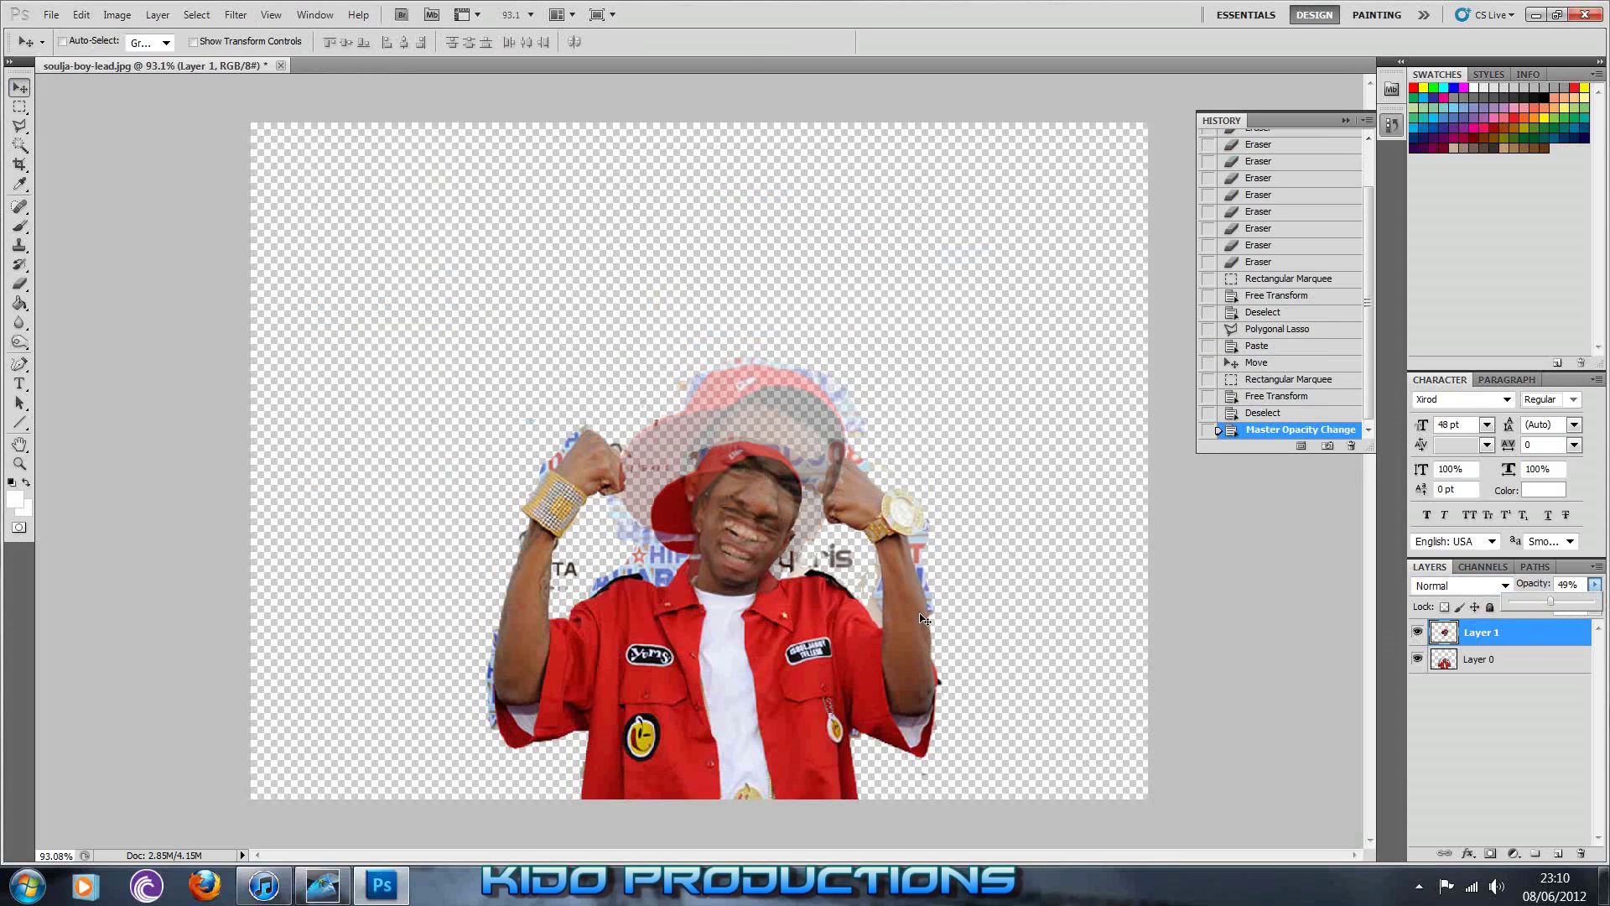
left_click(1493, 667)
Outline the fist and wrist wearing the square bracelet with the Polygonal Lasso and close the selection
left_click(19, 126)
left_click(501, 560)
left_click(514, 435)
left_click(591, 426)
left_click(613, 528)
left_click(554, 550)
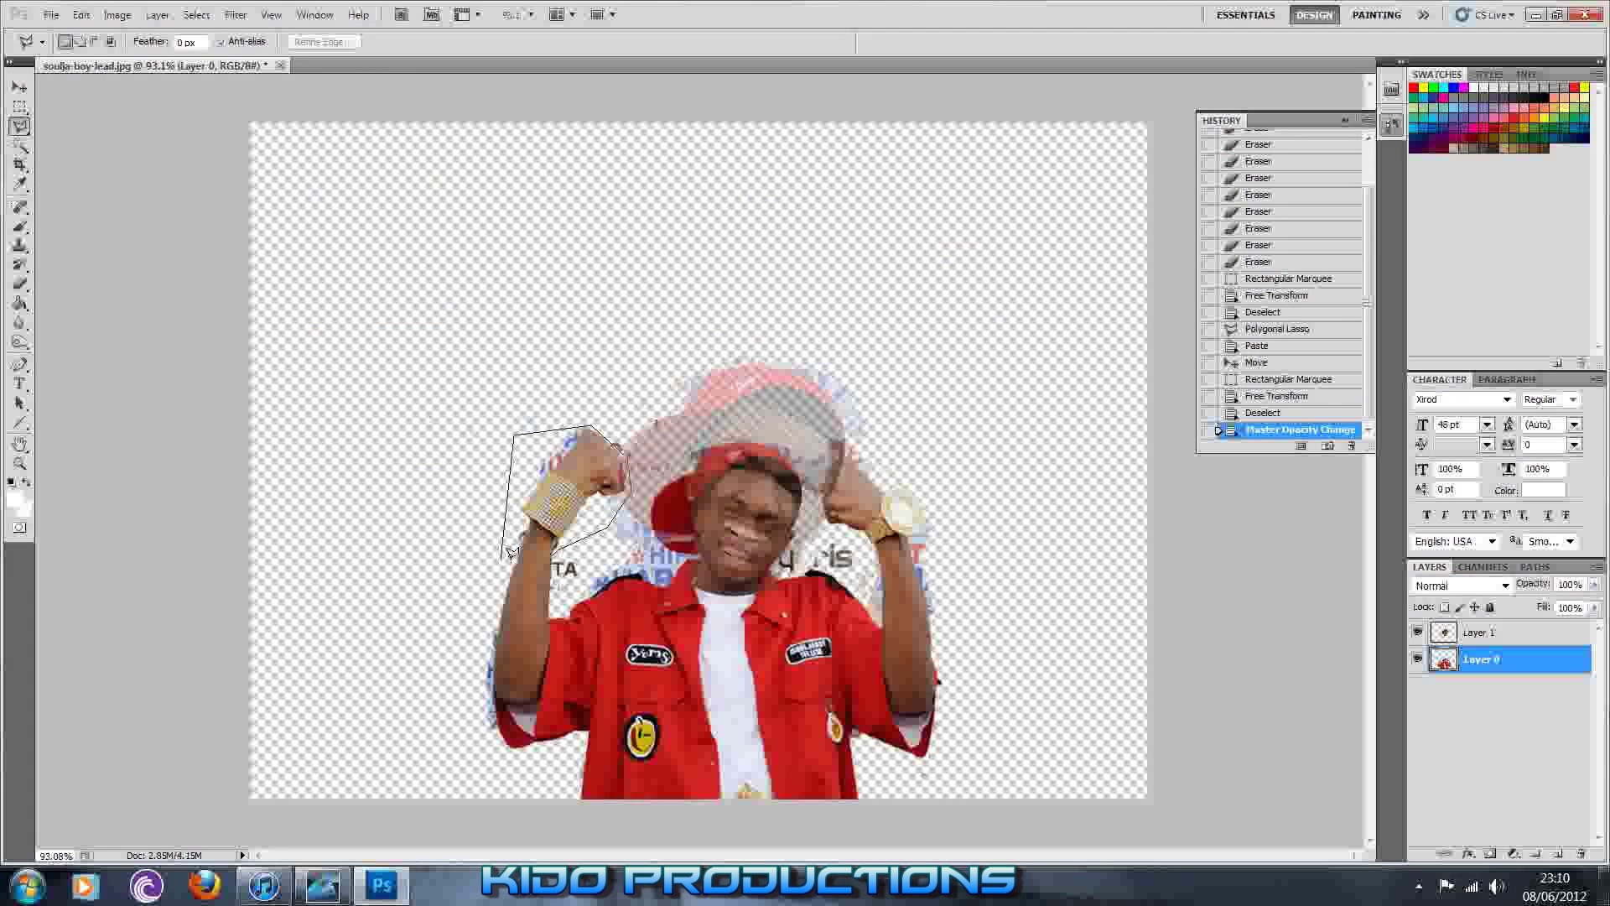
left_click(502, 558)
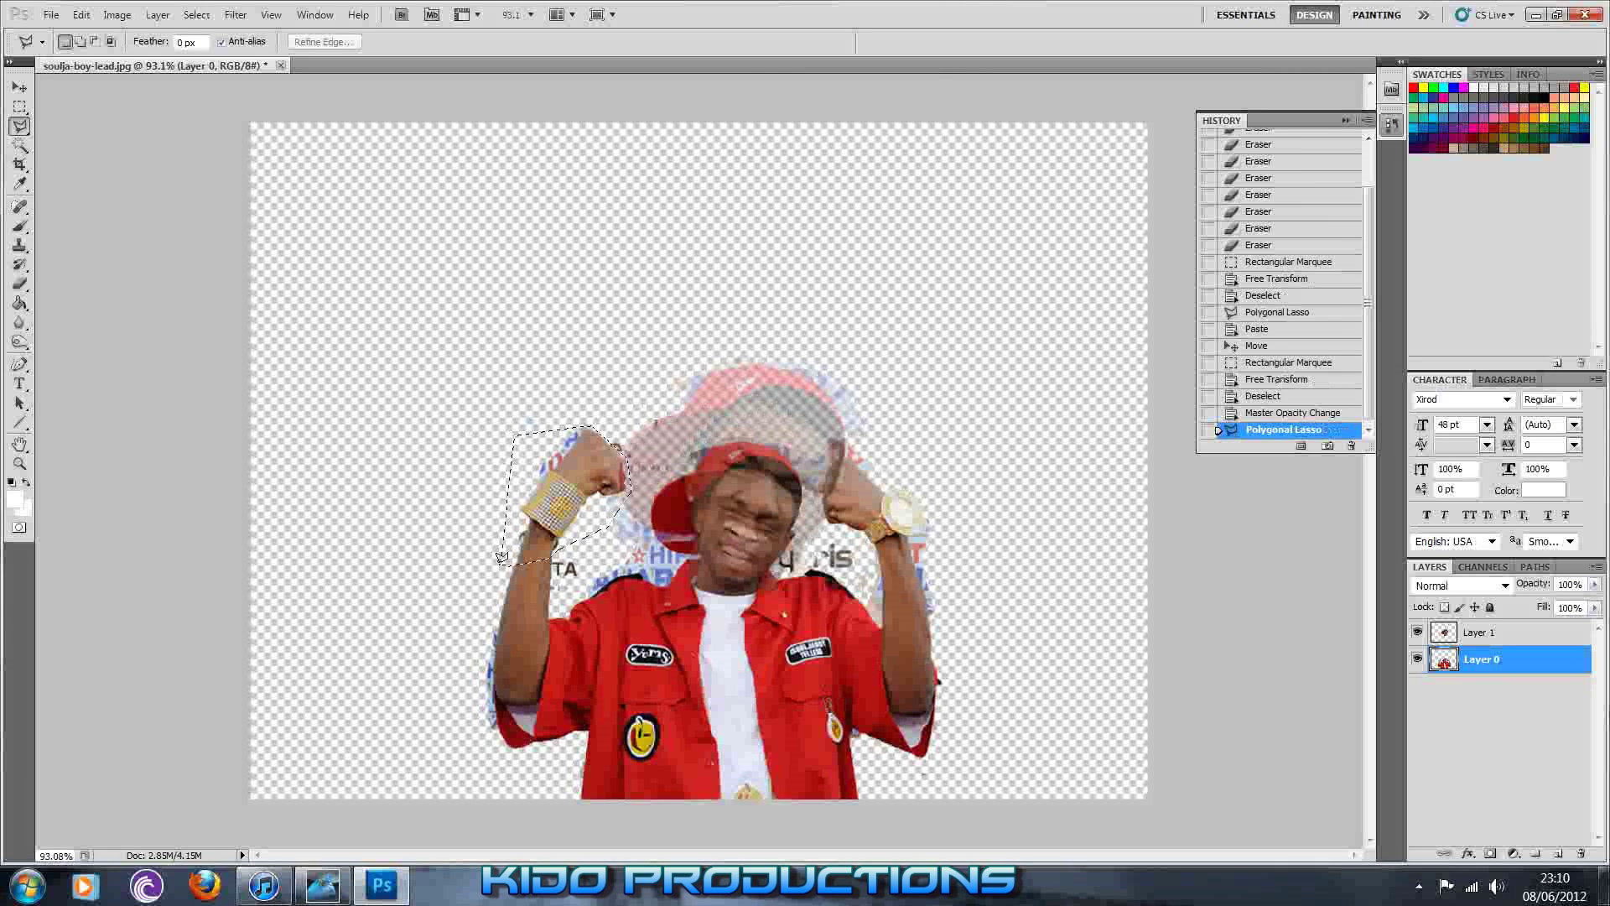
Move the selected fist with the square bracelet down the forearm to shorten the arm, then deselect
left_click(18, 88)
left_click_drag(560, 512, 551, 522)
left_click_drag(539, 551, 541, 562)
key("ctrl+d")
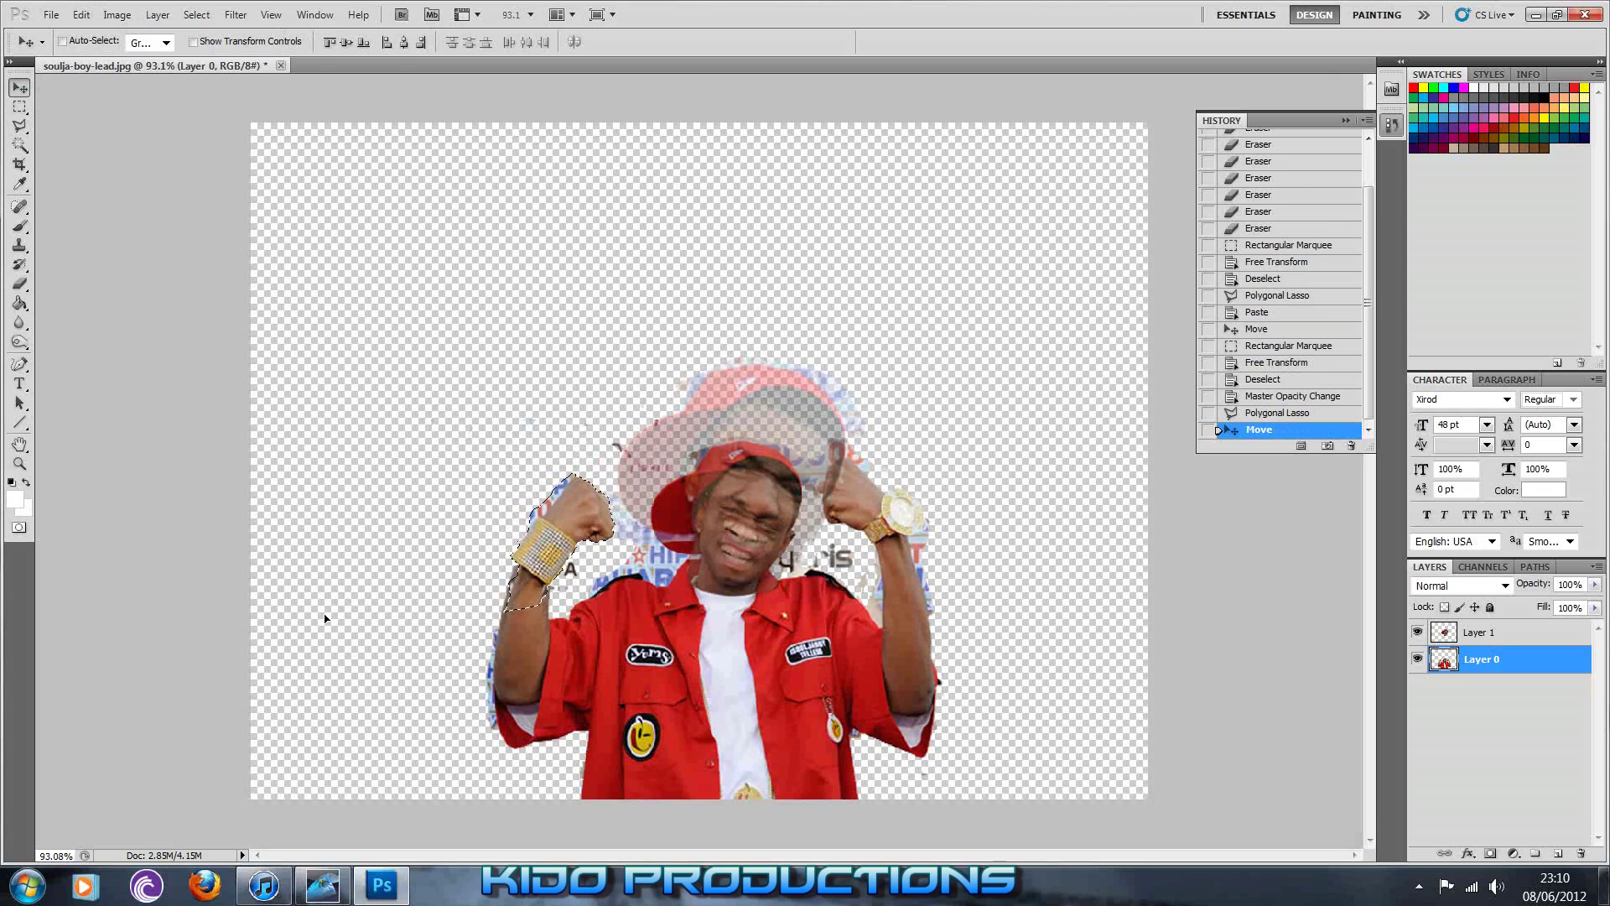
Outline the fist and wrist wearing the round watch with the Polygonal Lasso and close the selection
left_click(22, 129)
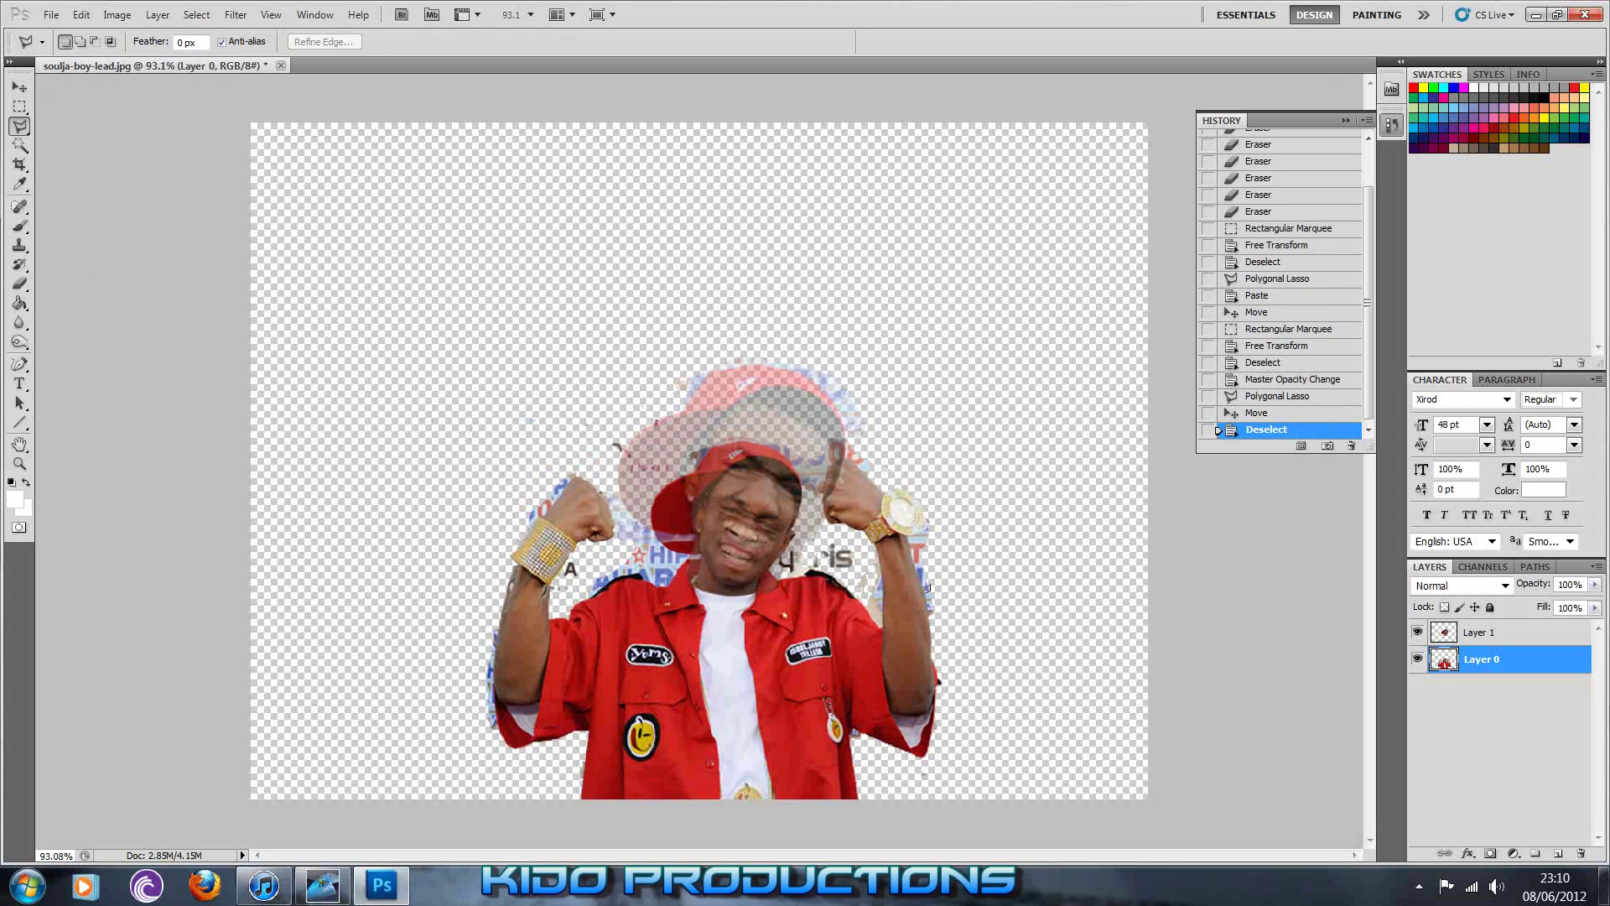
left_click(867, 558)
left_click(825, 532)
left_click(845, 442)
left_click(946, 515)
left_click(947, 597)
left_click(867, 558)
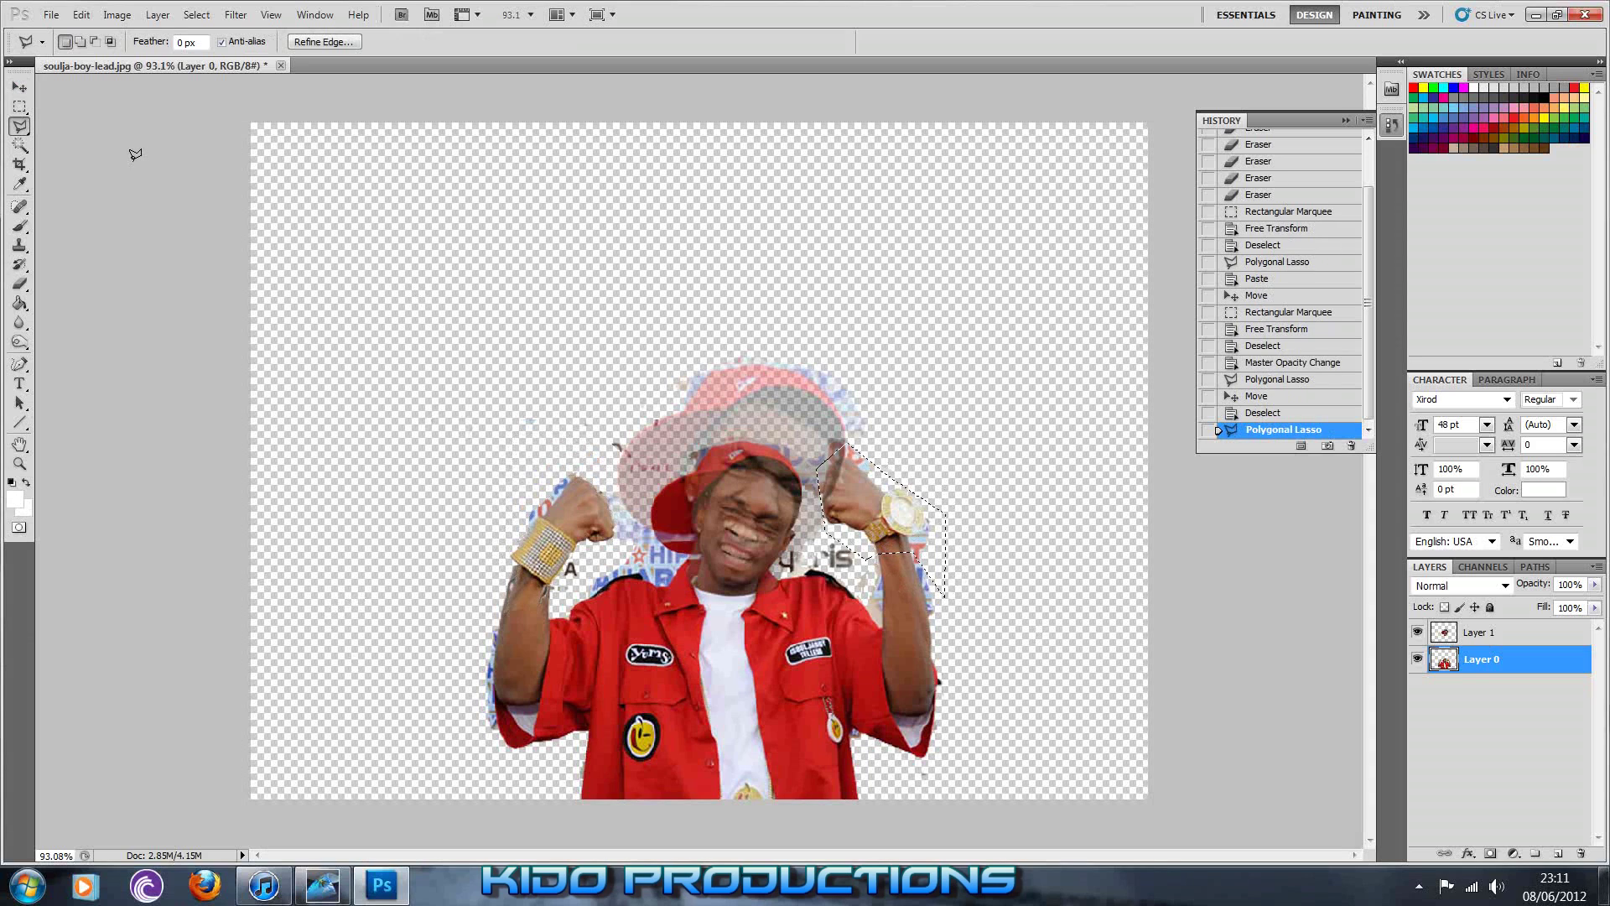
Move the selected fist with the round watch down the forearm to match the other arm, then deselect
left_click(20, 88)
left_click_drag(896, 526, 900, 557)
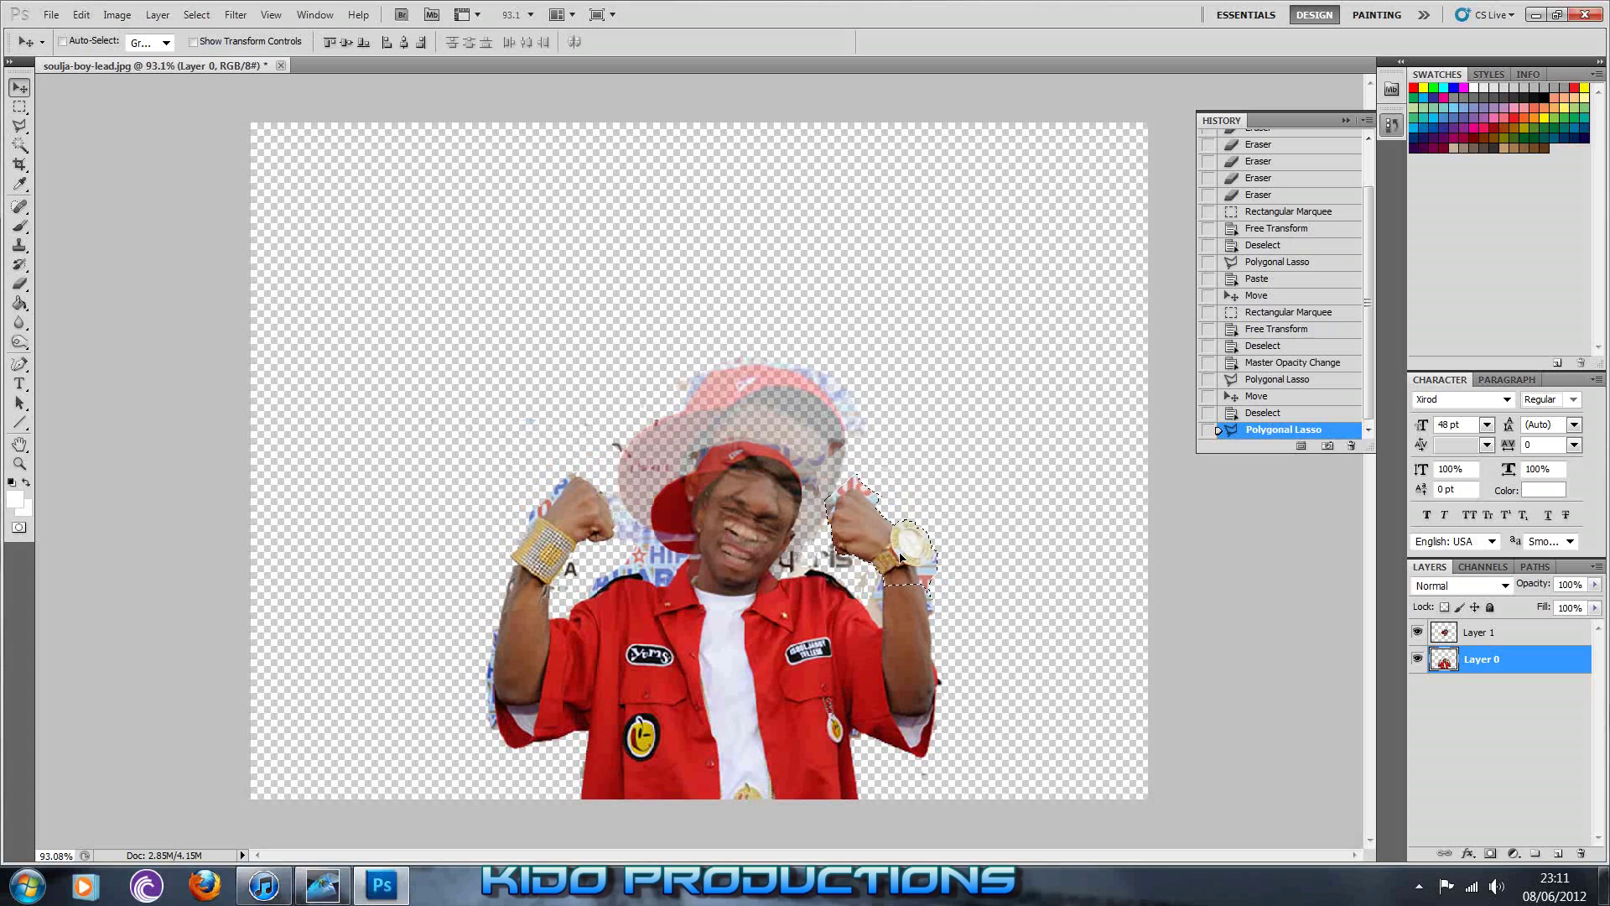
left_click_drag(900, 557, 904, 567)
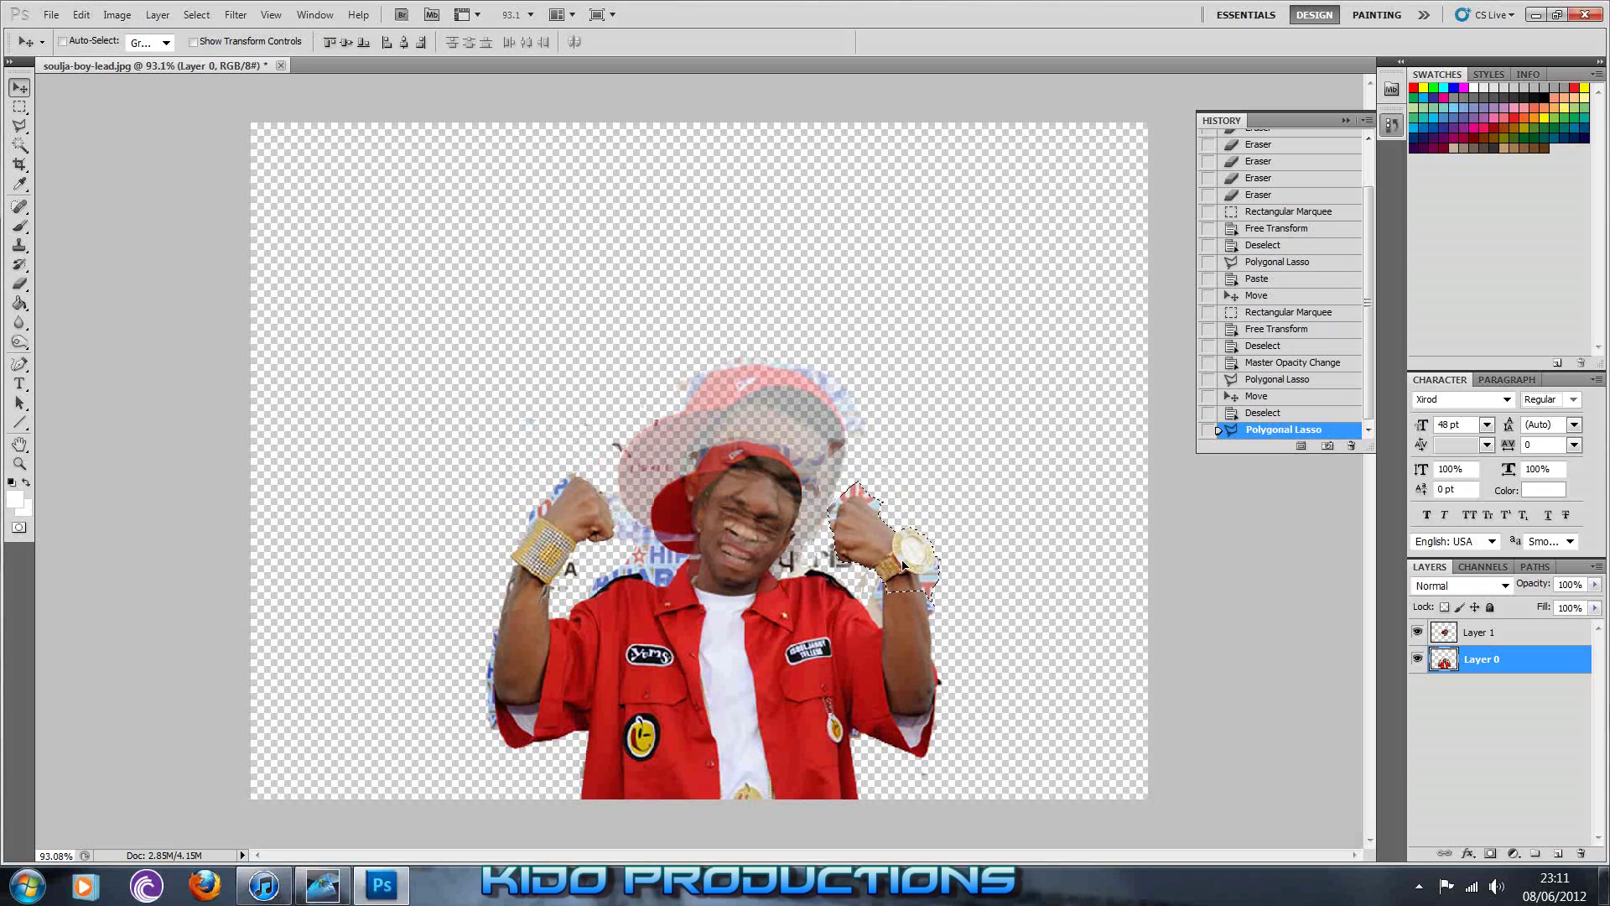
left_click_drag(903, 567, 903, 566)
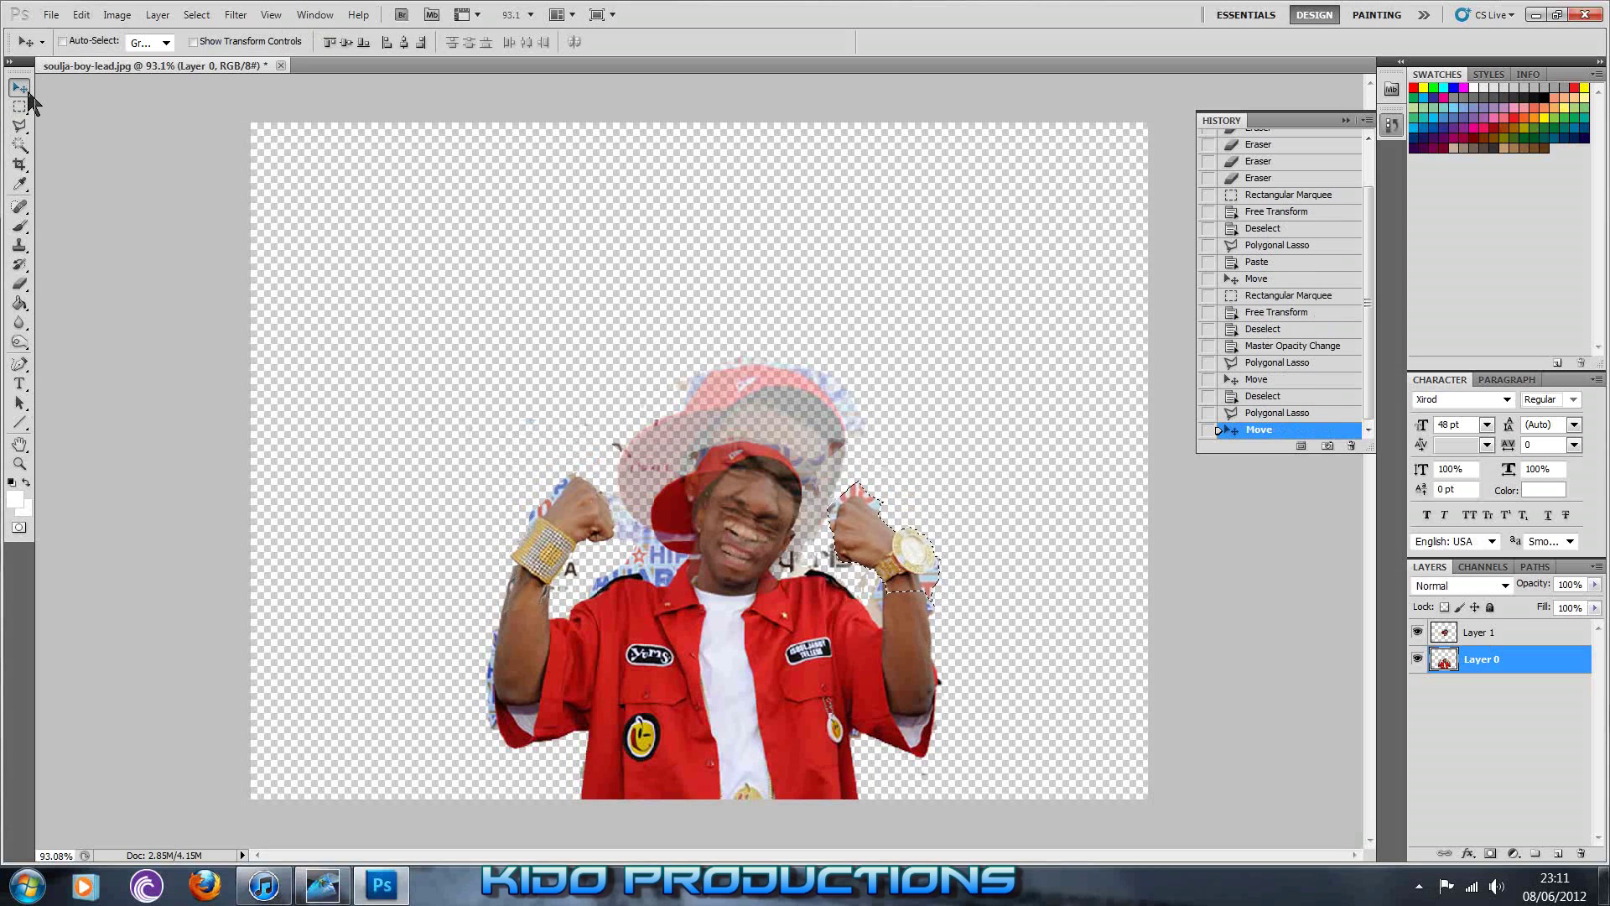
key("ctrl+d")
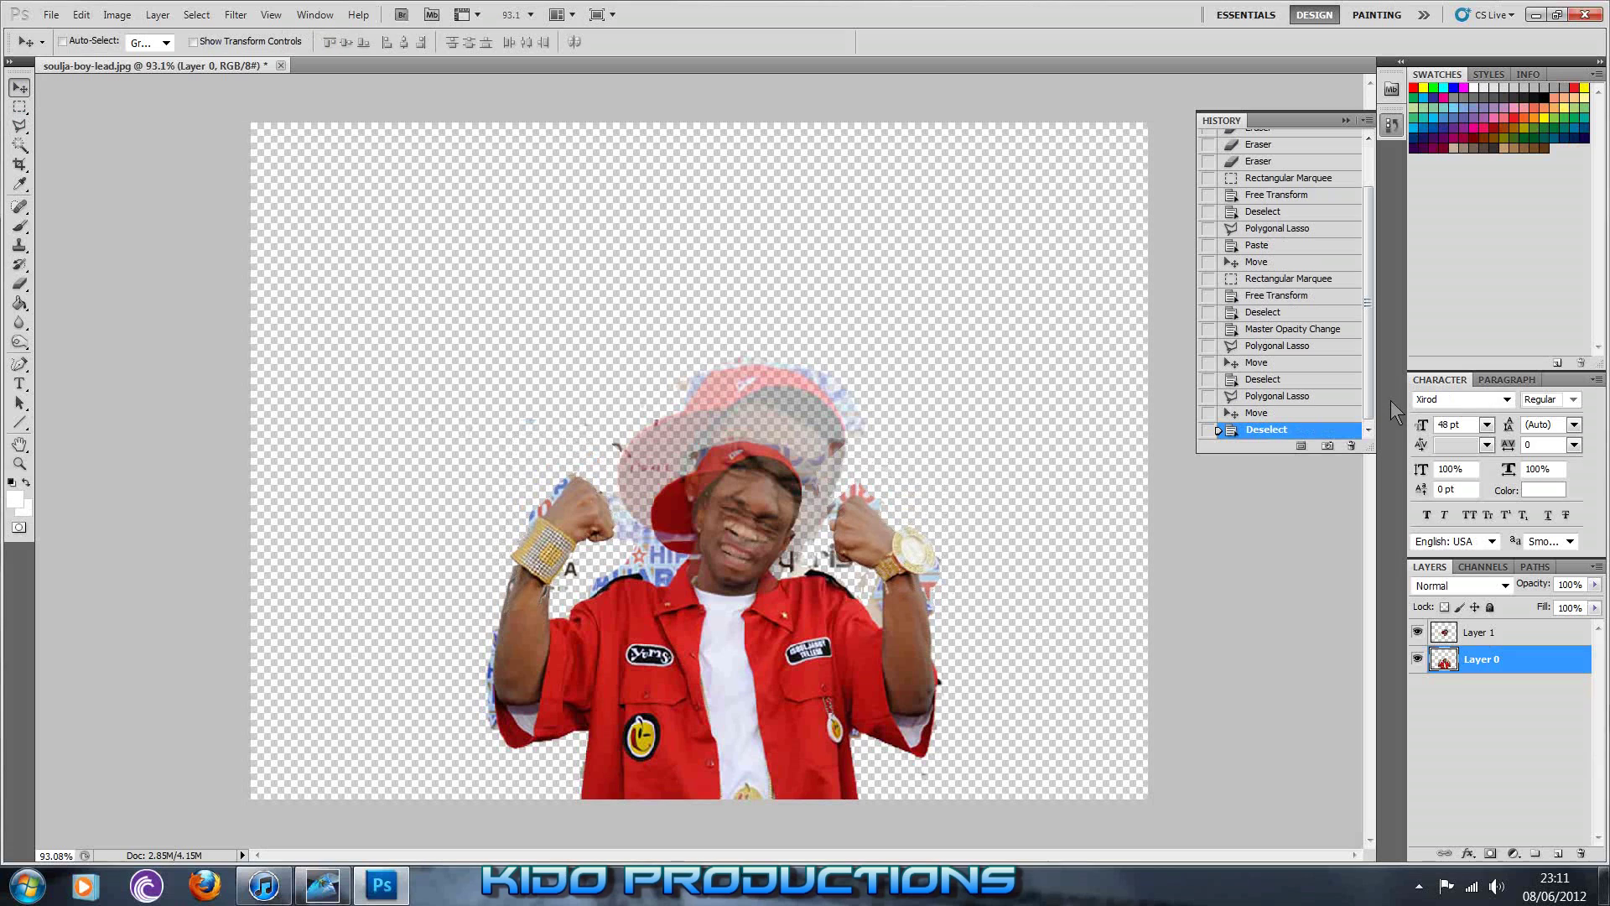
Restore the opacity of Layer 1 to 100%
left_click(1502, 633)
left_click_drag(1595, 585, 1588, 621)
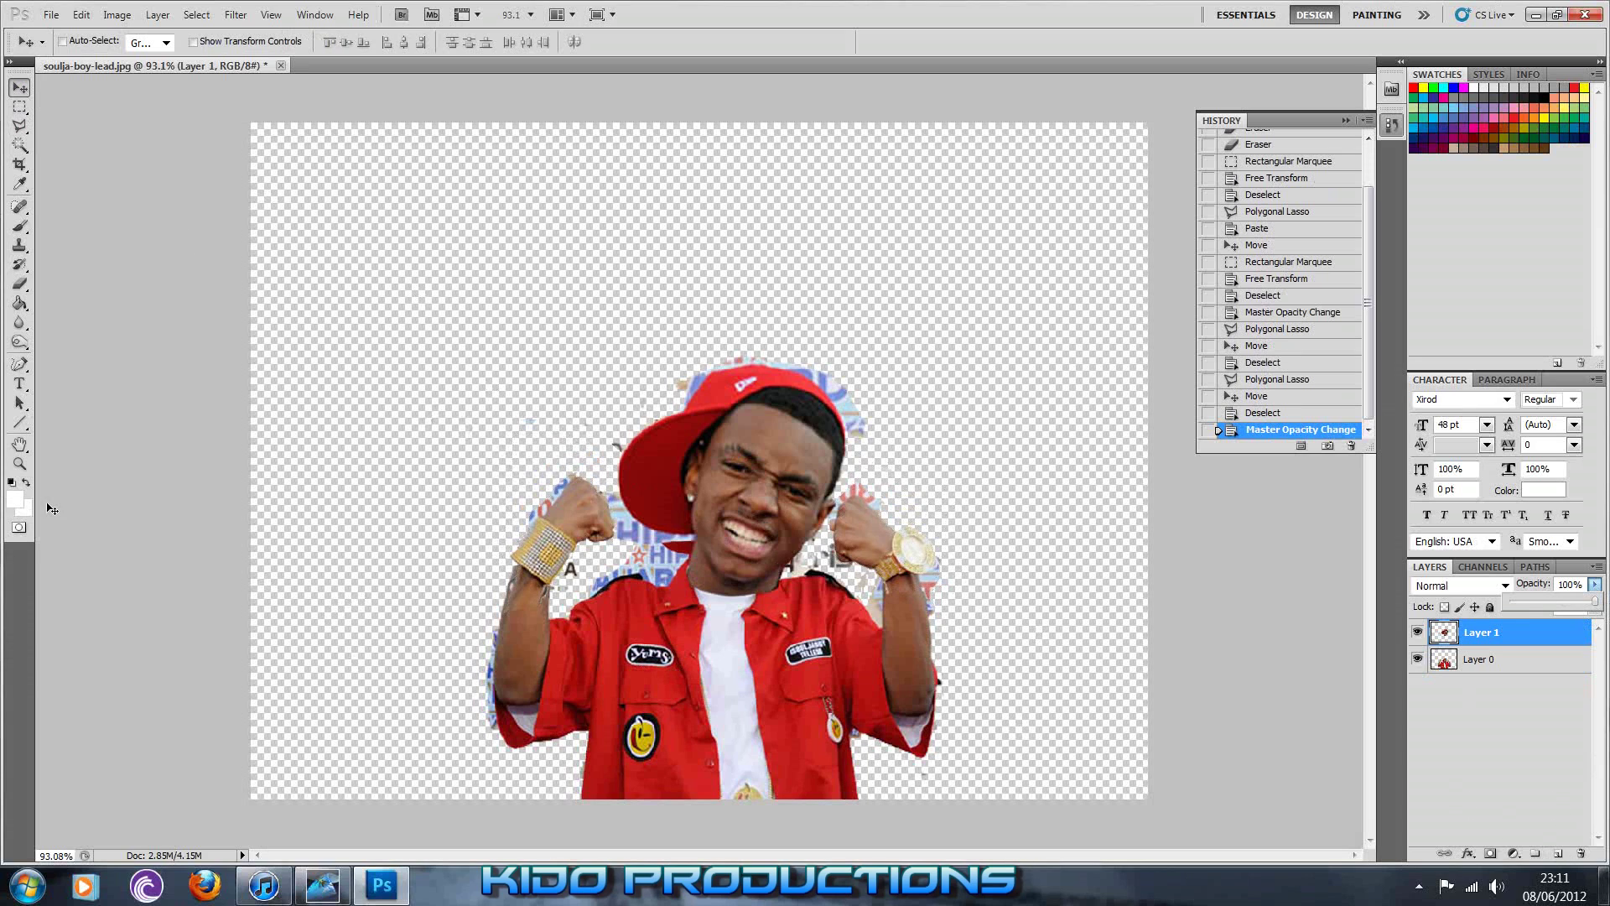
Add a new layer beneath Layer 0 and fill it with white using the Paint Bucket
left_click(1558, 853)
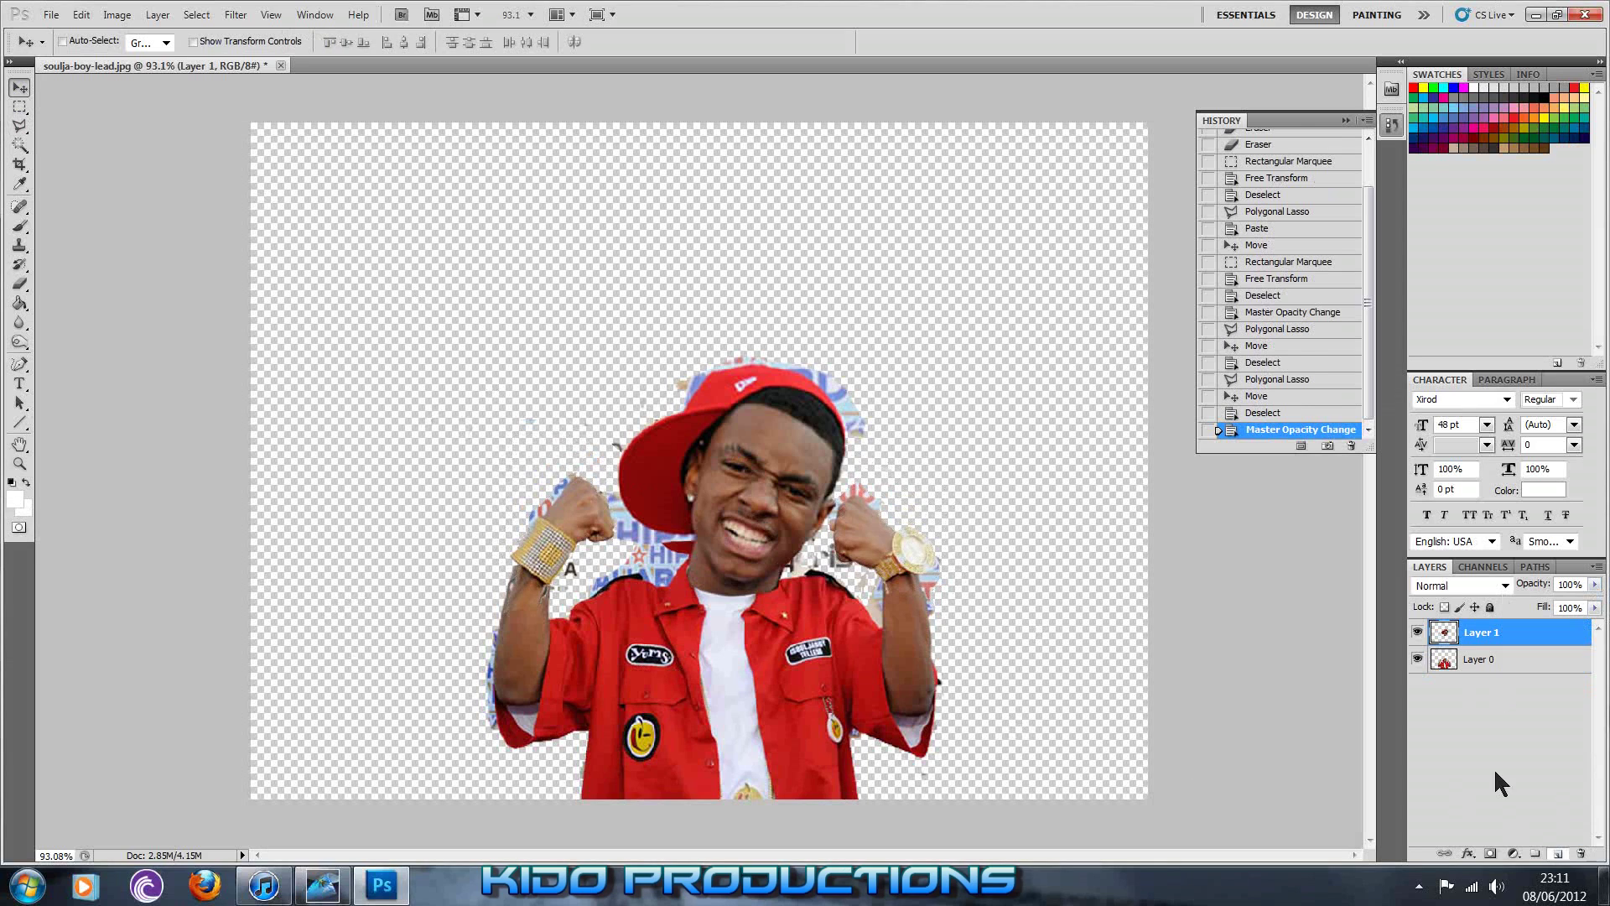
left_click_drag(1478, 688, 1476, 701)
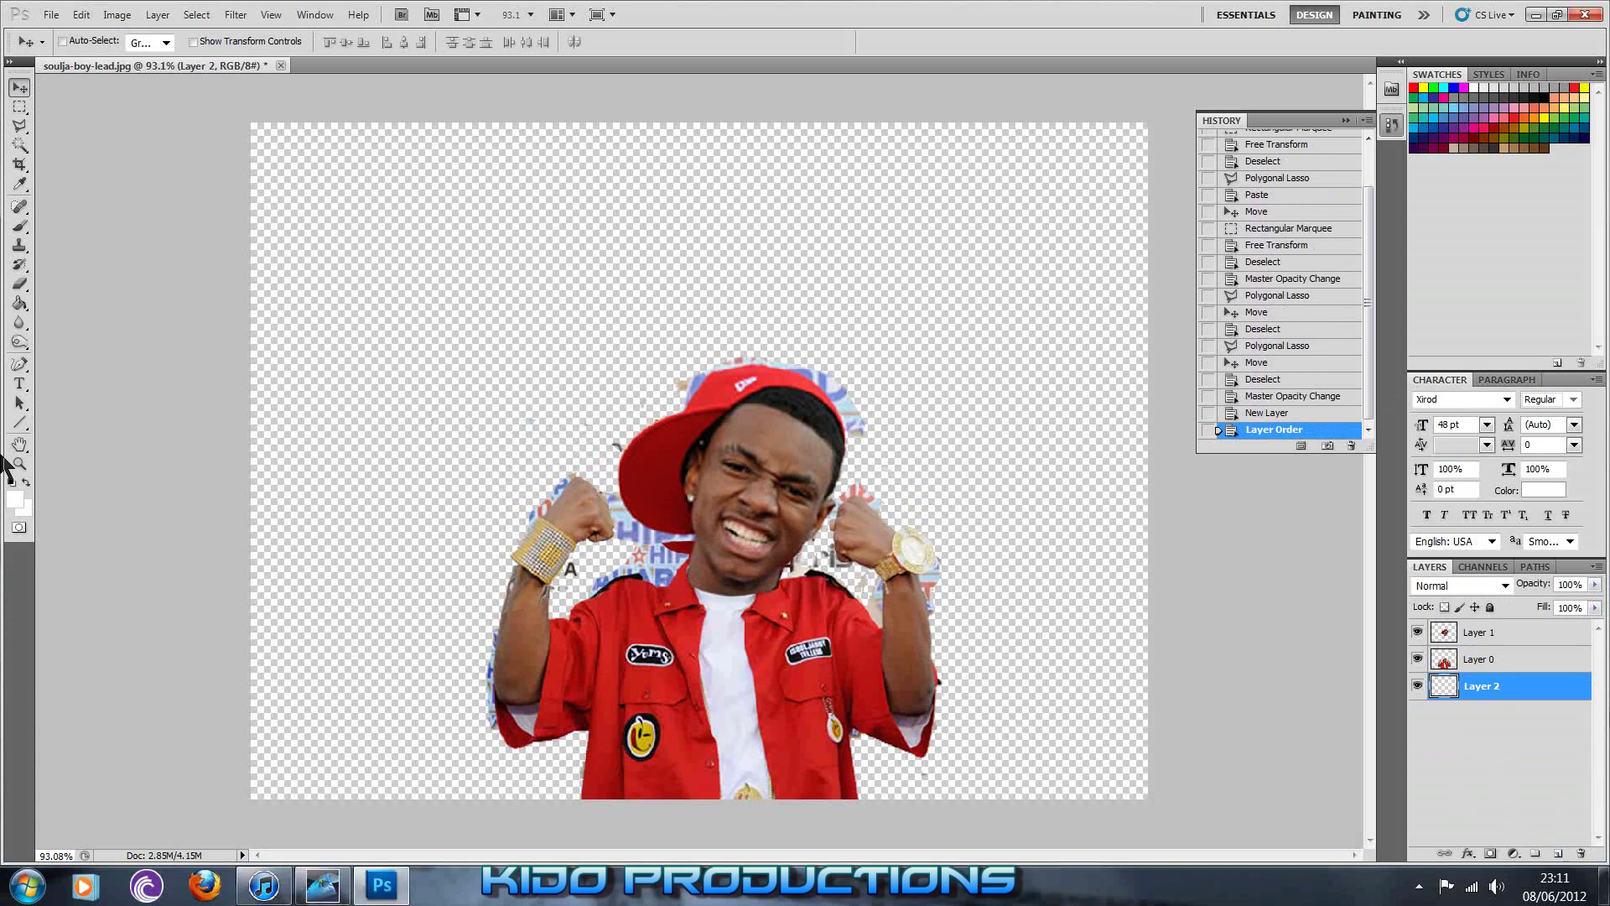
left_click(20, 303)
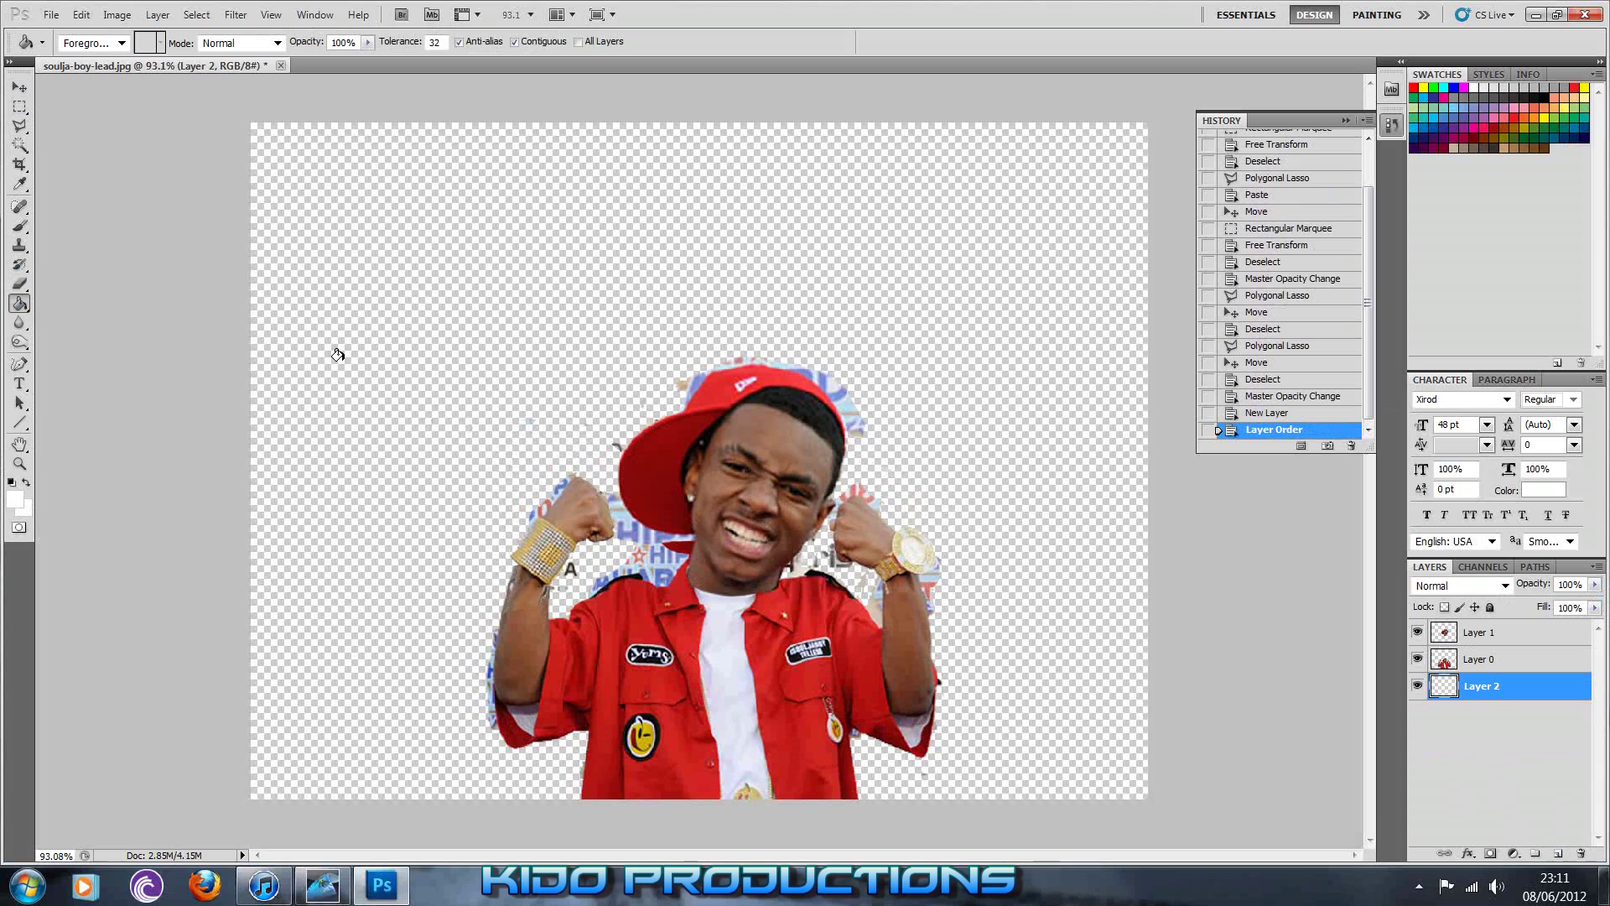
left_click(350, 354)
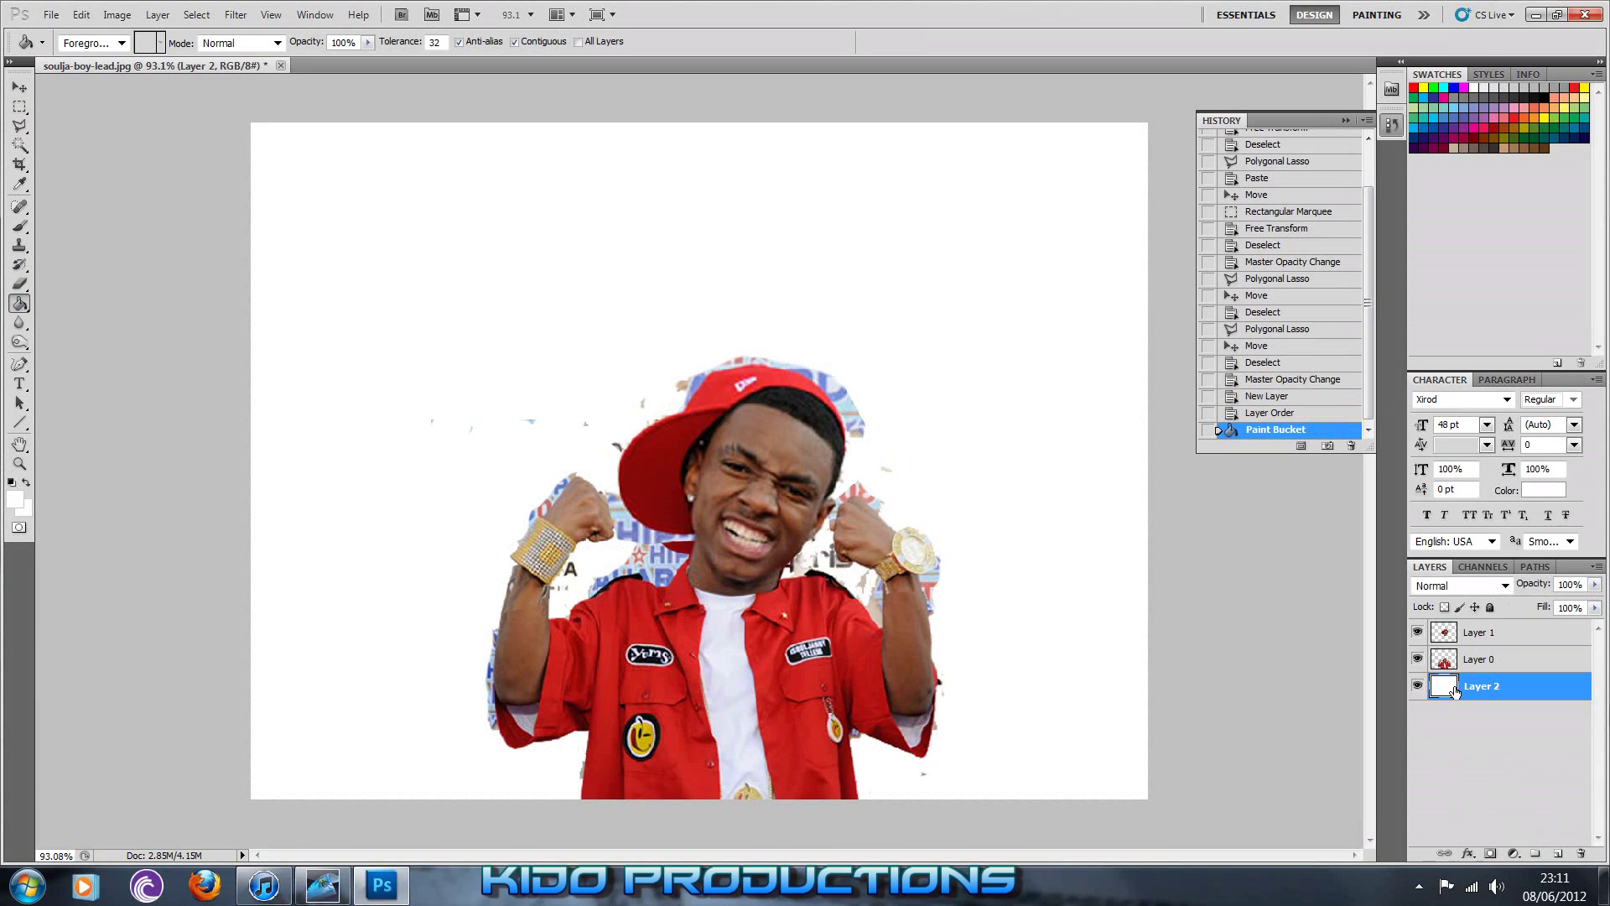
Make Layer 1 active and set the foreground colour to black (000000)
left_click(1459, 637)
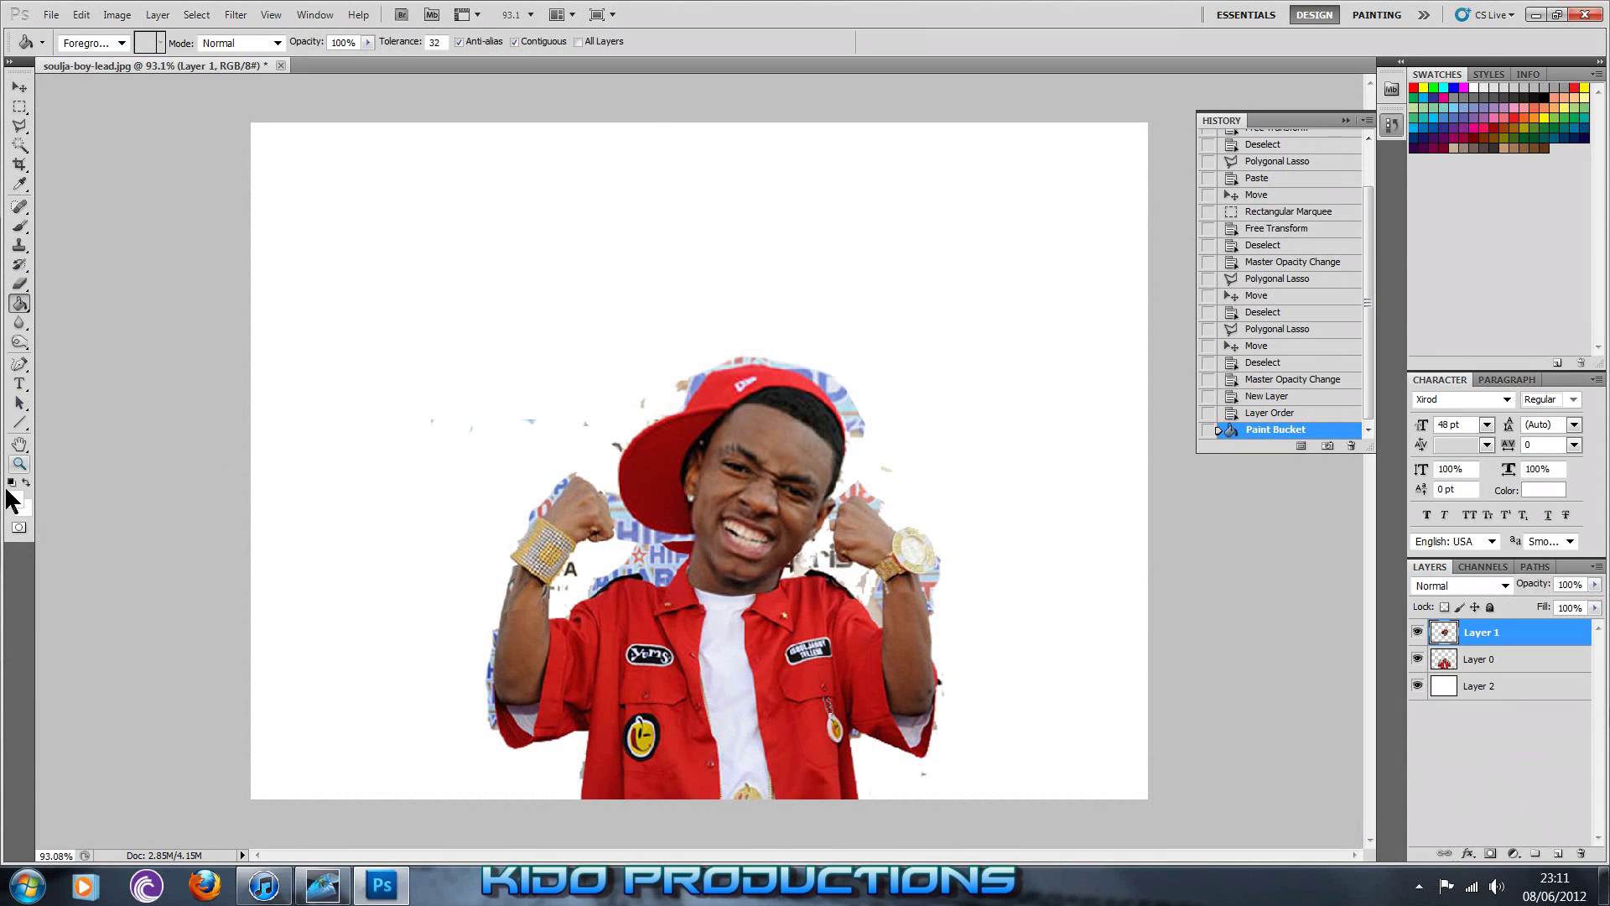
left_click(13, 501)
left_click(598, 136)
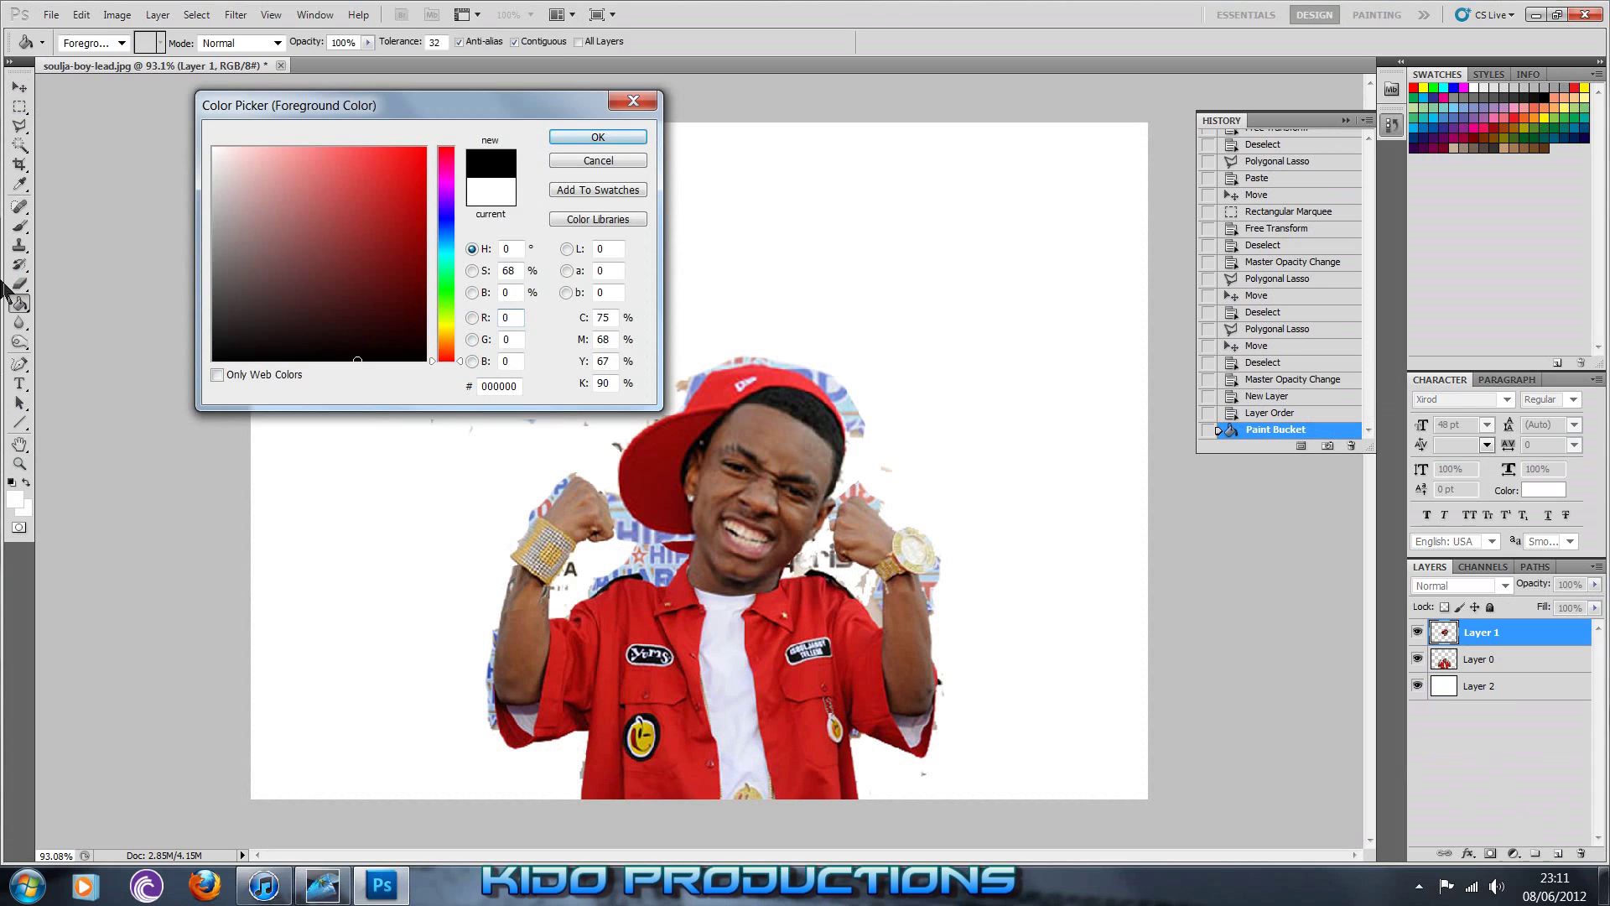
key("u")
left_click_drag(473, 221, 490, 268)
key("Delete")
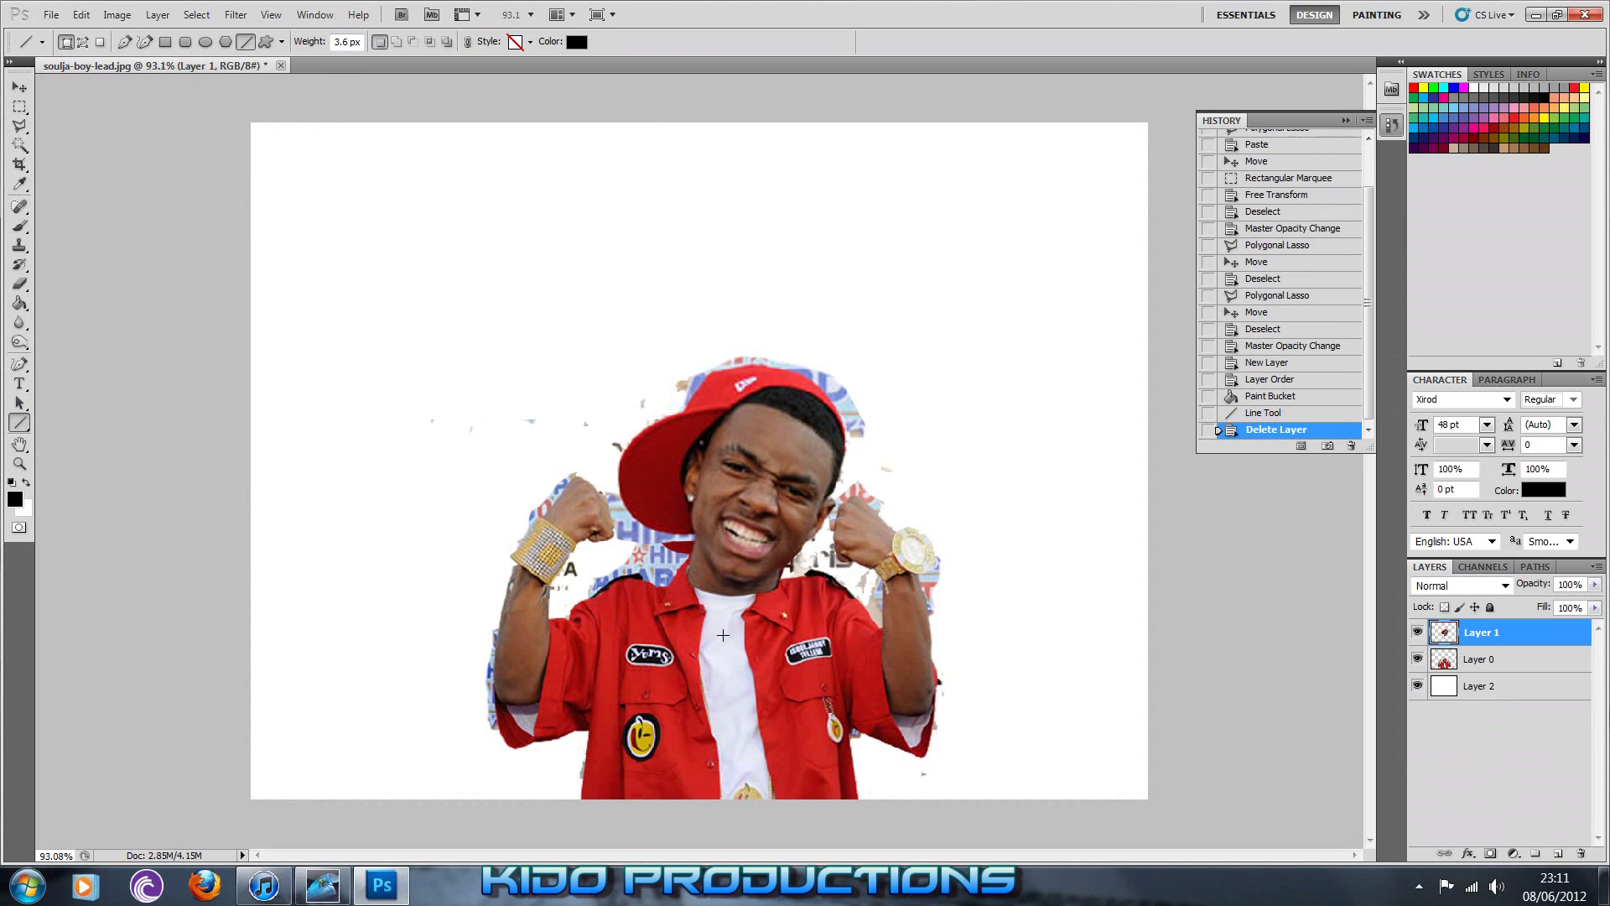
Trace the inner edge of the cap above the hair with short, connected black segments using the Line tool
key("ctrl+plus")
key("ctrl+plus")
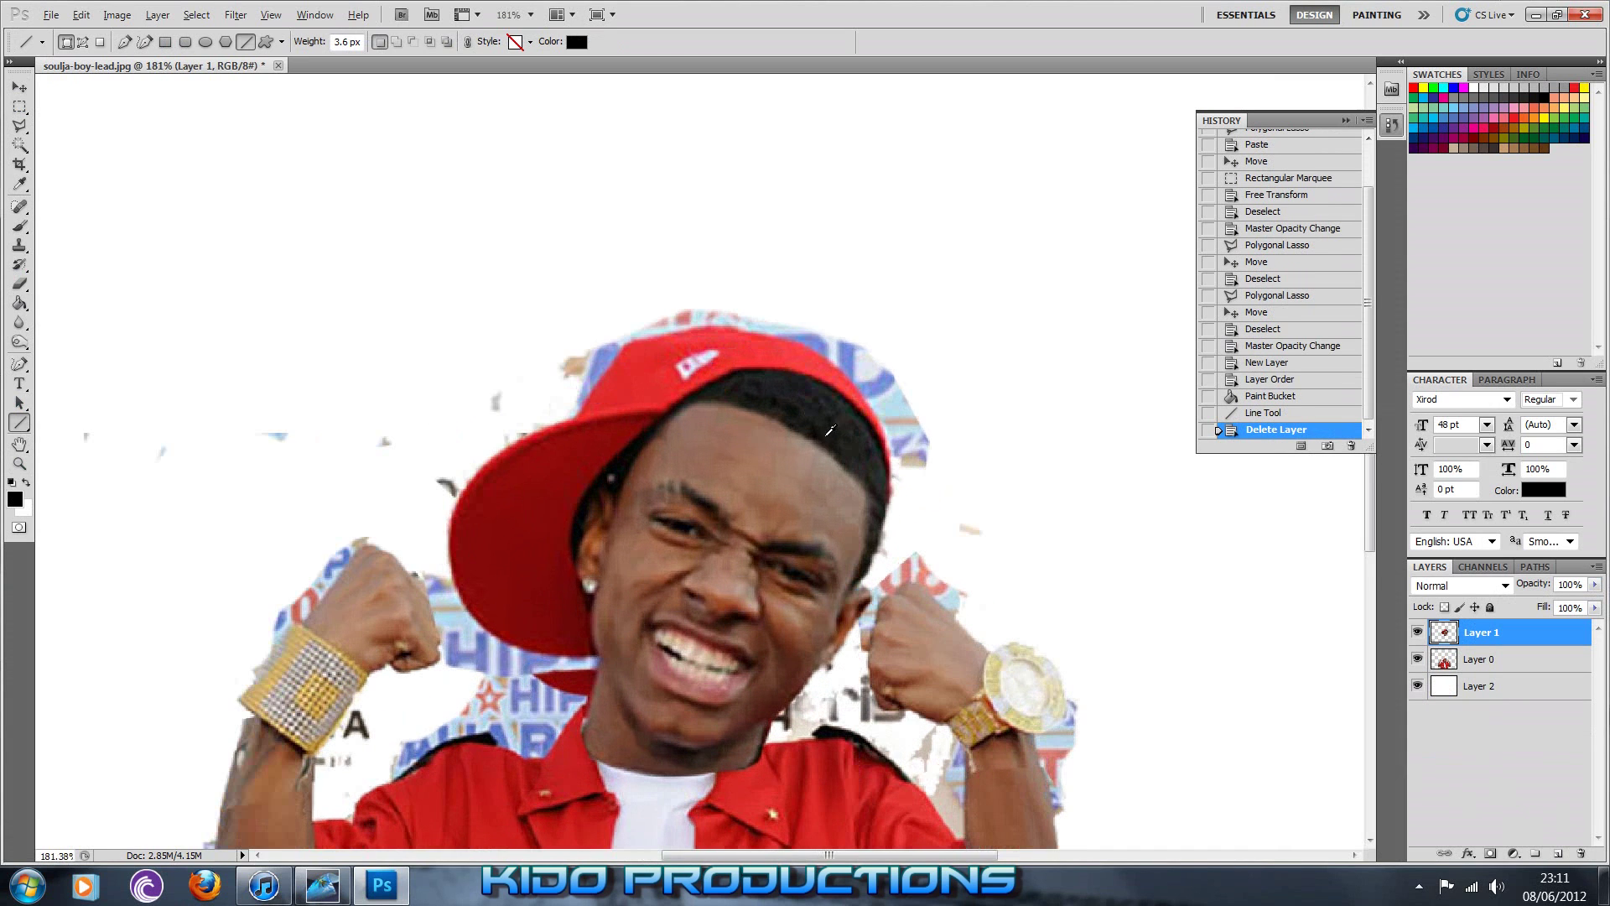
scroll(810, 692, "up", 2)
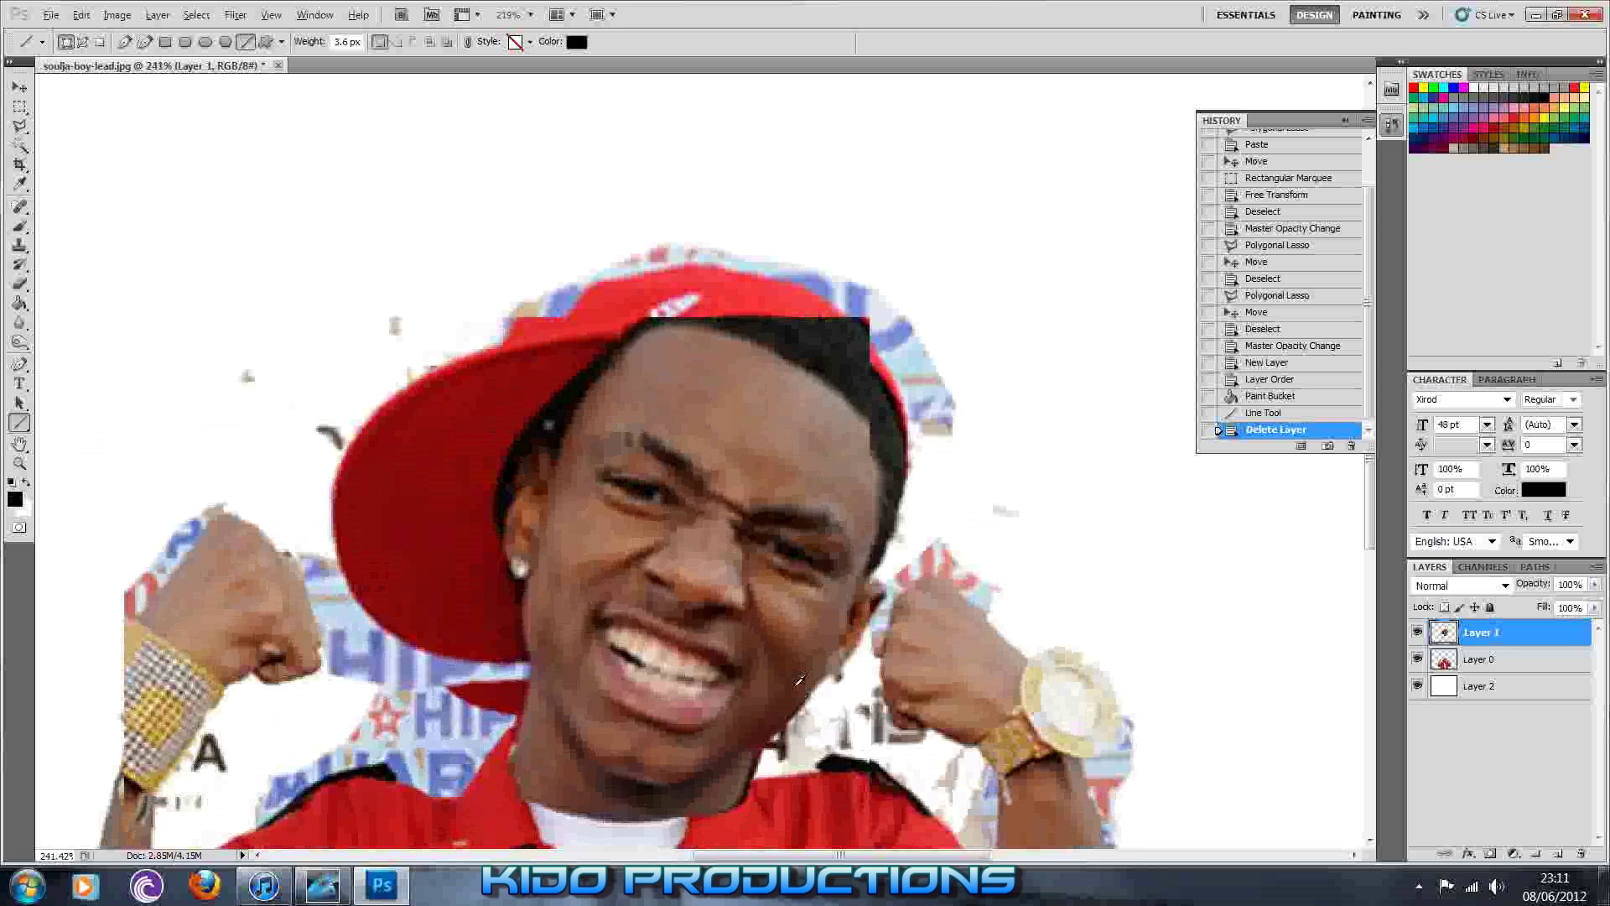
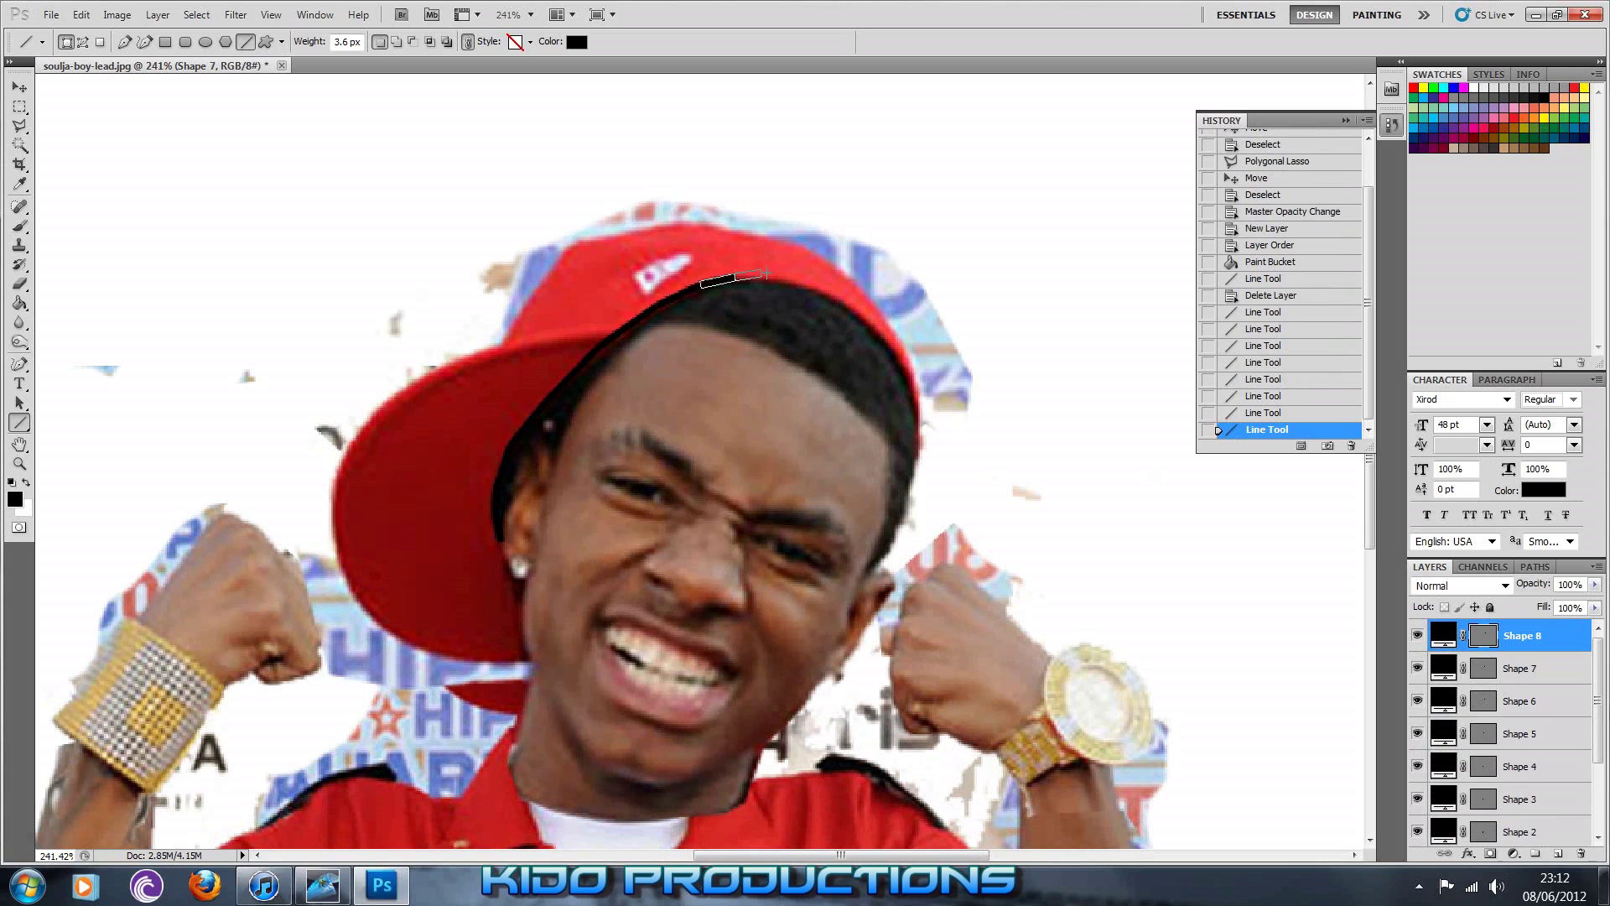
left_click_drag(770, 279, 806, 285)
left_click_drag(805, 285, 842, 303)
left_click_drag(842, 304, 873, 333)
left_click_drag(872, 333, 898, 366)
left_click_drag(897, 367, 908, 400)
mouse_move(909, 400)
left_mouse_down()
mouse_move(915, 445)
mouse_move(918, 390)
left_mouse_up()
left_click(914, 445)
Trace the outer edge of the cap's crown, from beside the temple over the top, with black line segments
left_click_drag(918, 390, 876, 298)
left_click_drag(877, 298, 837, 261)
left_click_drag(838, 261, 786, 237)
left_click_drag(785, 238, 673, 223)
left_click_drag(673, 223, 593, 237)
Trace the outer edge of the cap's brim around to the cheek with black line segments
mouse_move(592, 236)
left_mouse_down()
mouse_move(567, 241)
mouse_move(508, 340)
mouse_move(544, 332)
mouse_move(429, 369)
mouse_move(375, 406)
mouse_move(331, 472)
mouse_move(336, 555)
mouse_move(370, 612)
left_mouse_up()
mouse_move(370, 611)
left_mouse_down()
mouse_move(407, 643)
mouse_move(390, 631)
left_mouse_up()
left_click_drag(390, 631, 458, 655)
left_click_drag(458, 655, 500, 660)
left_click_drag(499, 661, 530, 662)
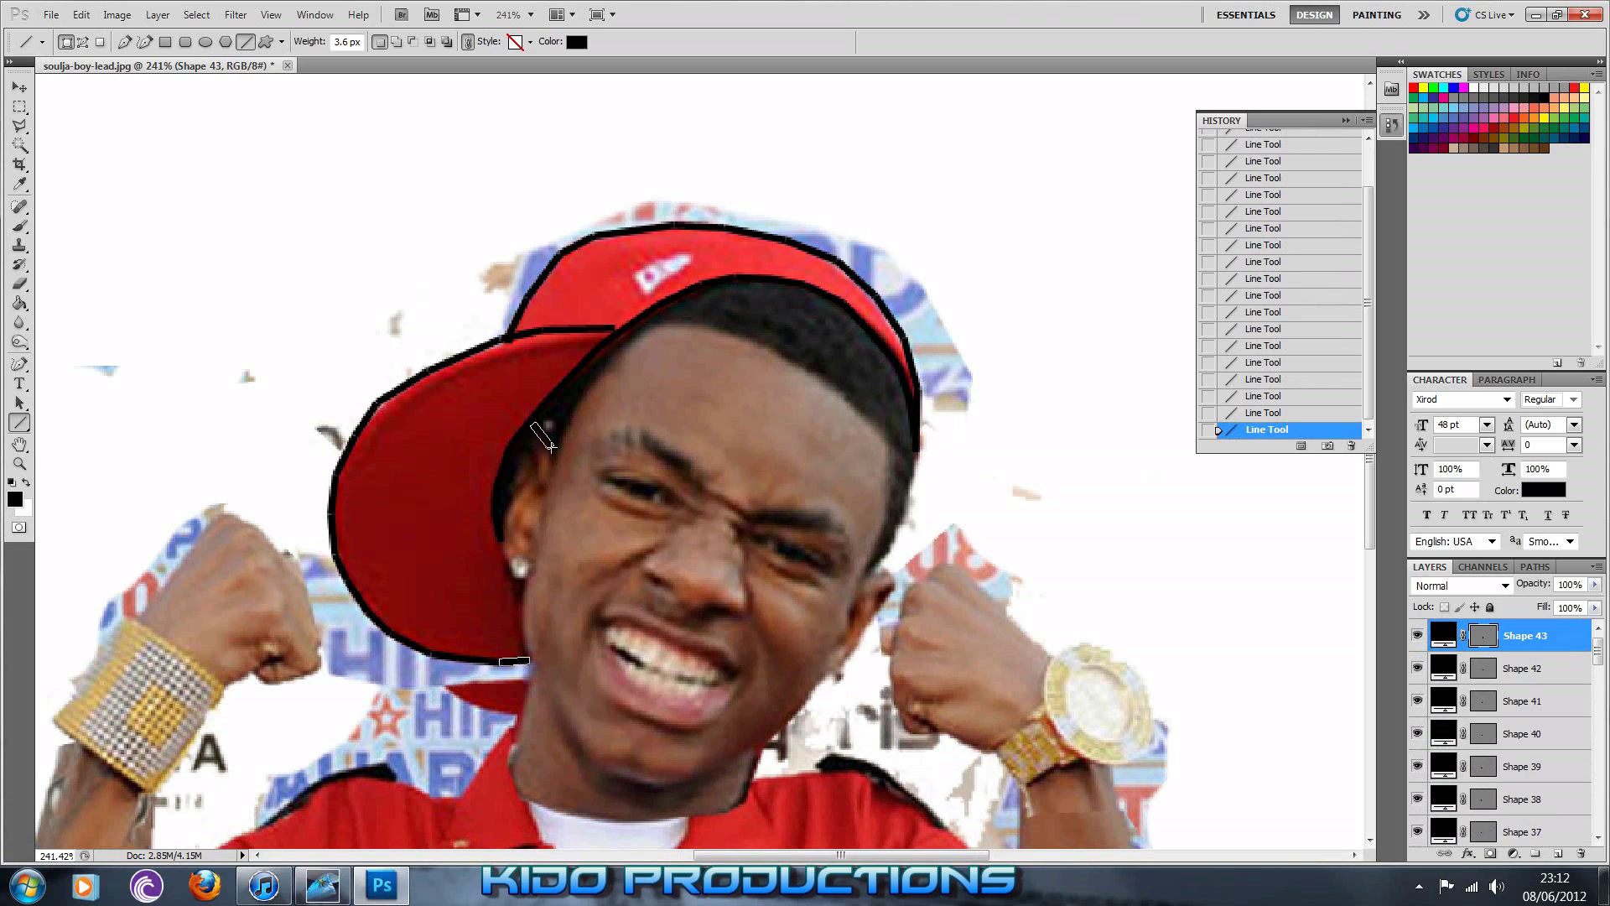
Trace the hairline across the forehead to the far temple and the face's edge below the earring with black lines
left_click_drag(532, 425, 585, 378)
left_click_drag(589, 377, 621, 342)
left_click_drag(622, 341, 658, 323)
left_click_drag(660, 324, 807, 370)
left_click_drag(809, 371, 841, 397)
mouse_move(843, 398)
left_mouse_down()
mouse_move(886, 445)
mouse_move(874, 555)
mouse_move(916, 453)
left_mouse_up()
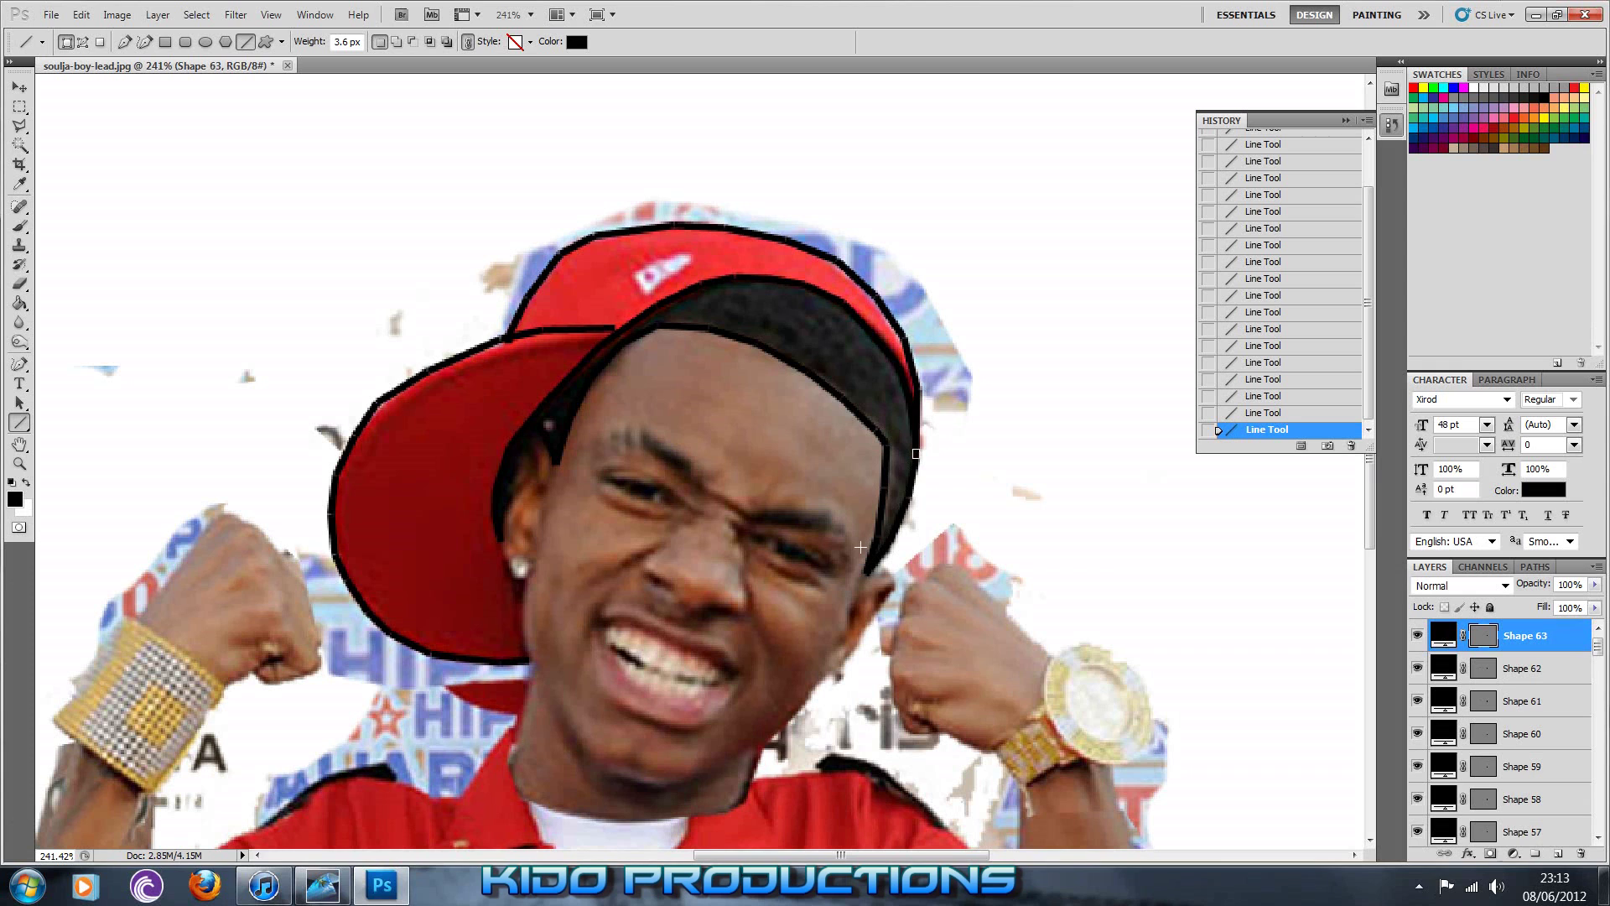
left_click_drag(525, 582, 520, 650)
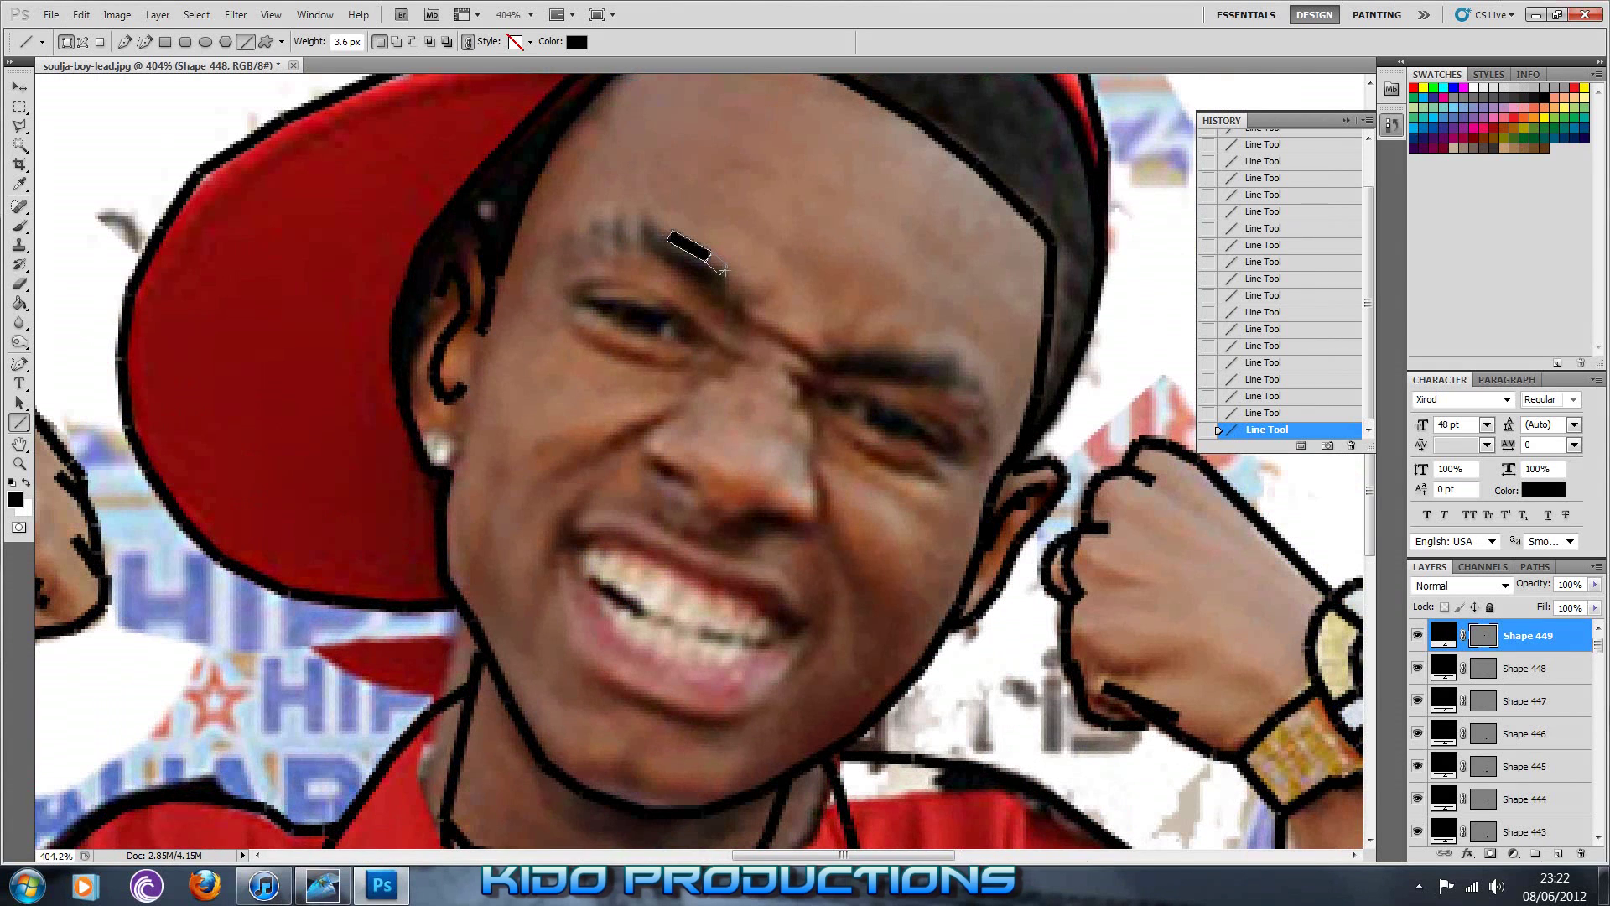
Outline the eyebrow nearest the cap's brim with black lines, adding short separate strokes at its outer end
mouse_move(670, 235)
left_mouse_down()
mouse_move(735, 299)
mouse_move(646, 258)
left_mouse_up()
left_click_drag(642, 225, 625, 259)
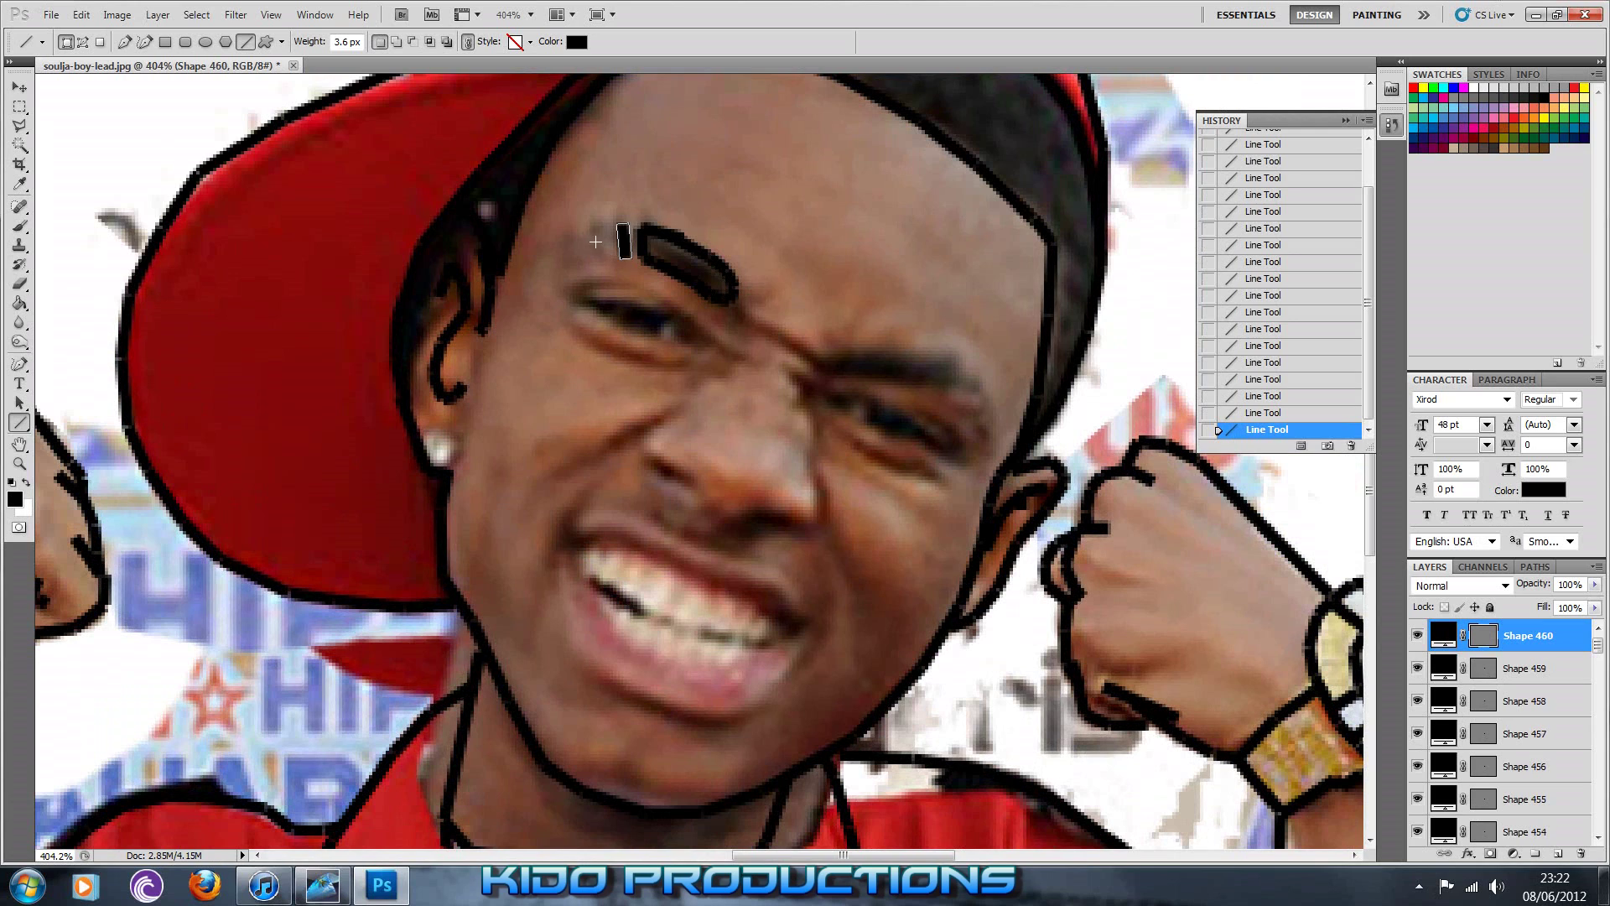
left_click(606, 244)
Outline the eyebrow farthest from the cap's brim with connected black line segments
left_click_drag(845, 353, 890, 351)
mouse_move(890, 351)
left_mouse_down()
mouse_move(990, 394)
mouse_move(938, 383)
left_mouse_up()
left_click_drag(938, 383, 903, 378)
left_click_drag(903, 378, 861, 349)
scroll(992, 392, "down", 5)
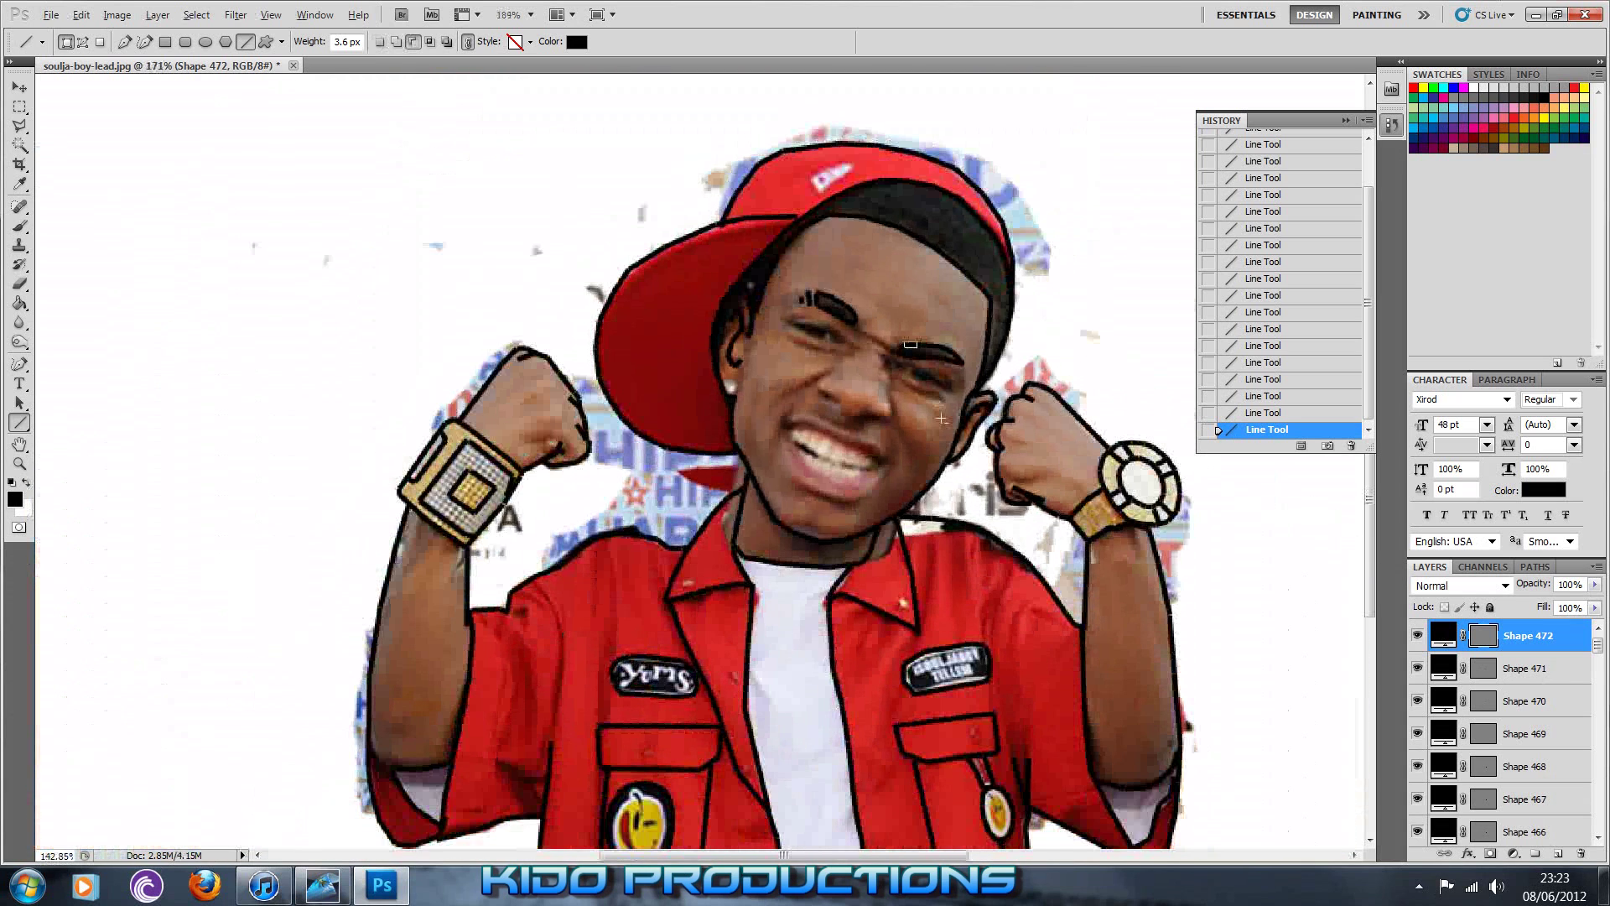
Hide the photo layers Layer 0 and Layer 1 to examine the line art alone, and show them again
scroll(941, 418, "down", 2)
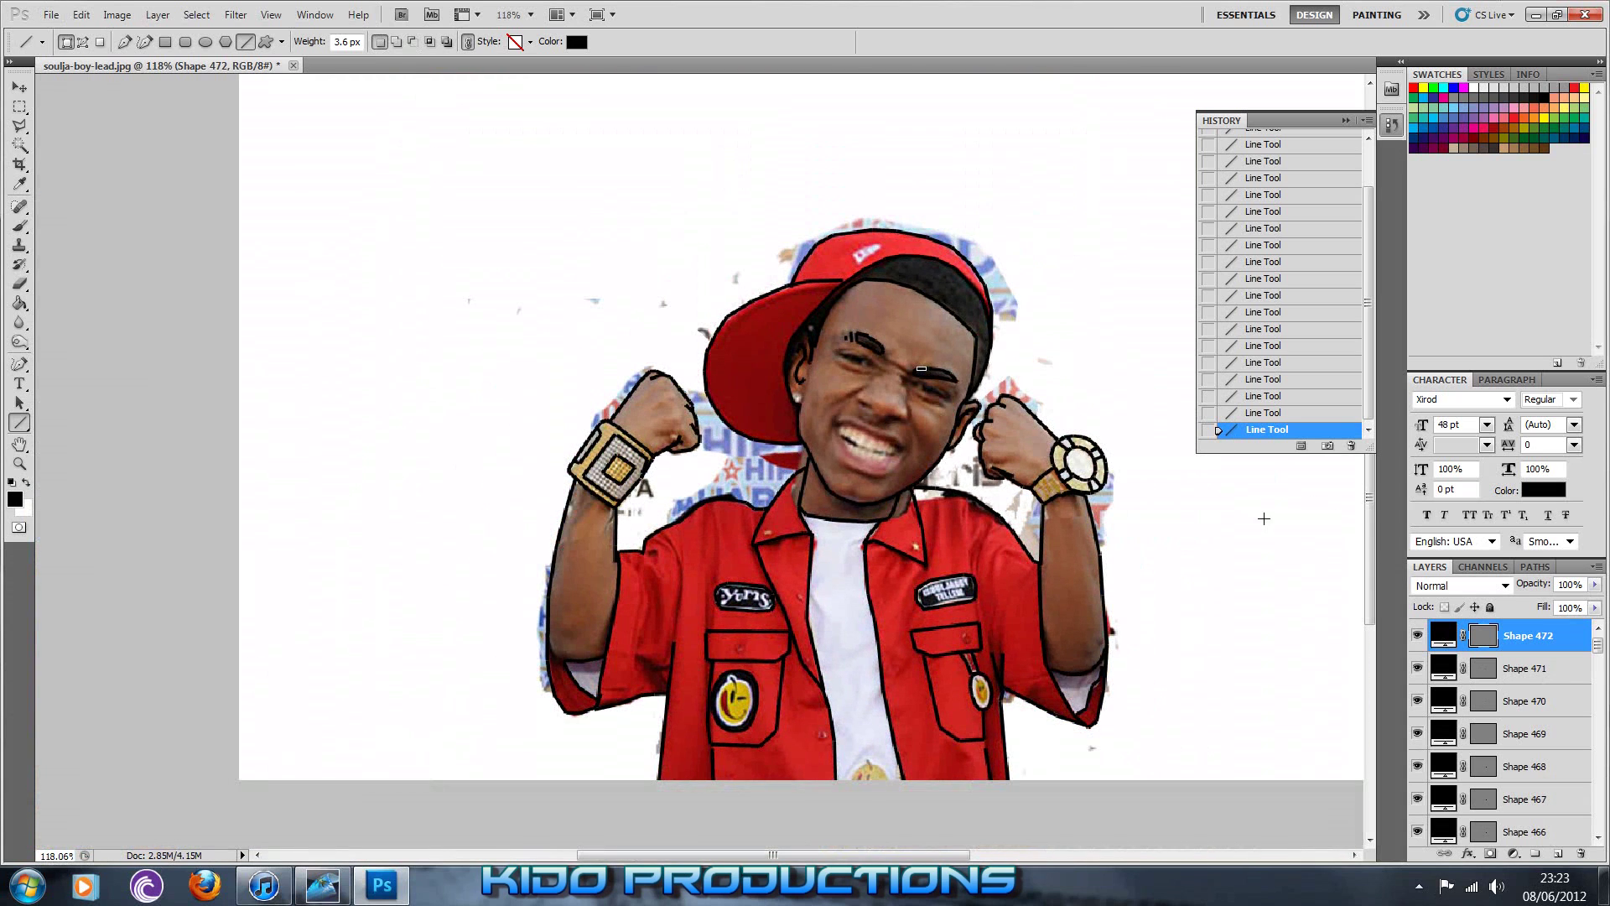
left_click_drag(1598, 642, 1598, 839)
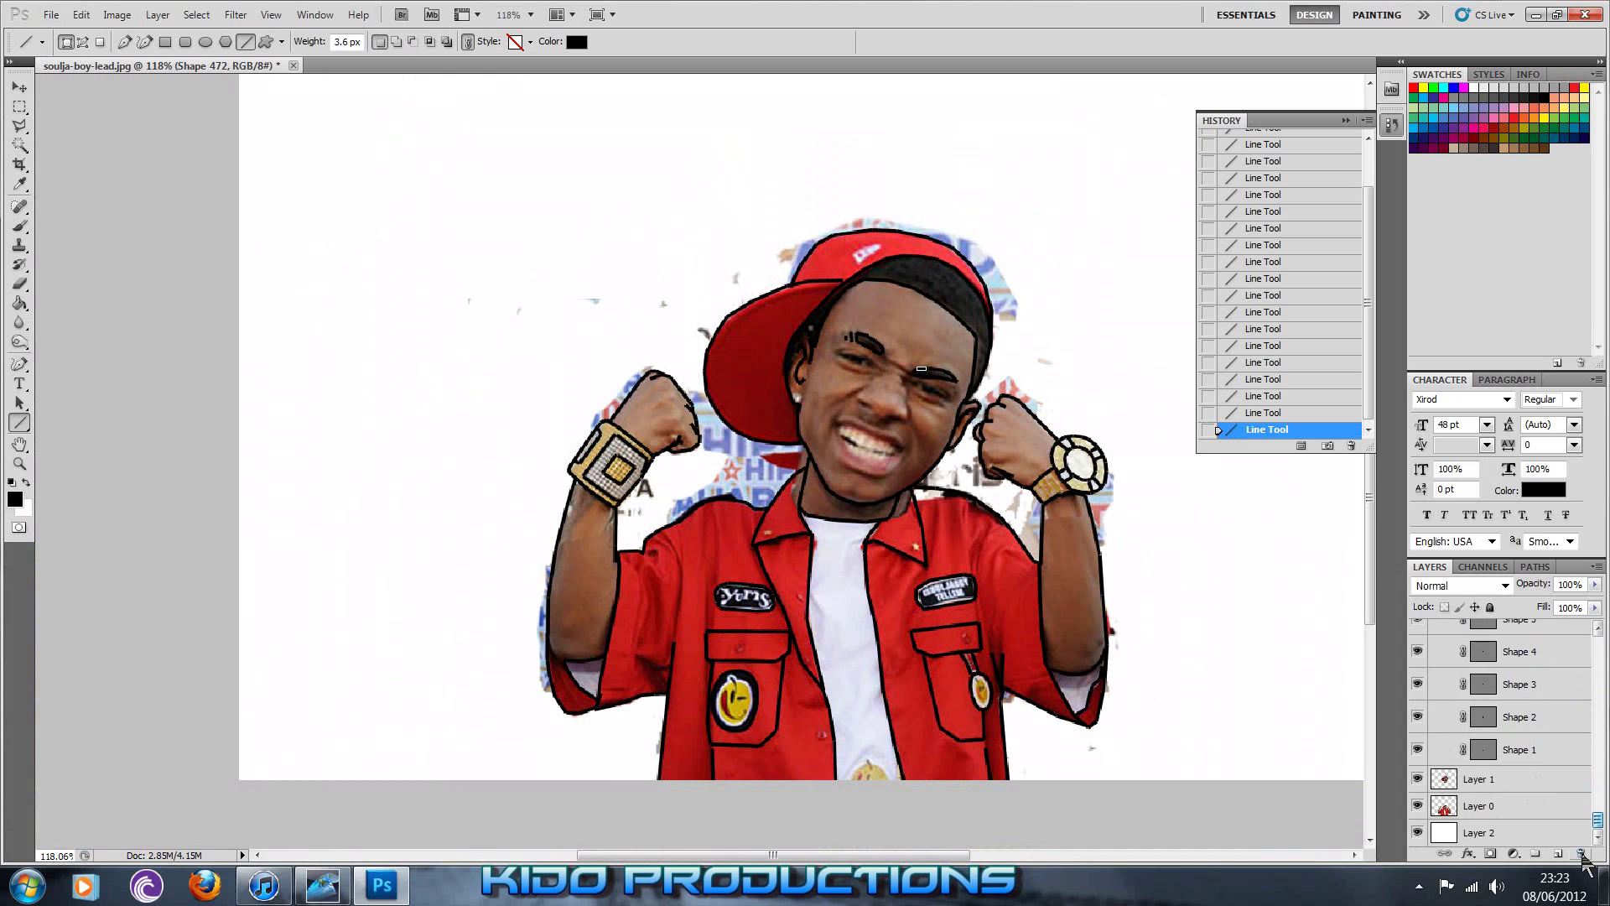
left_click(1418, 806)
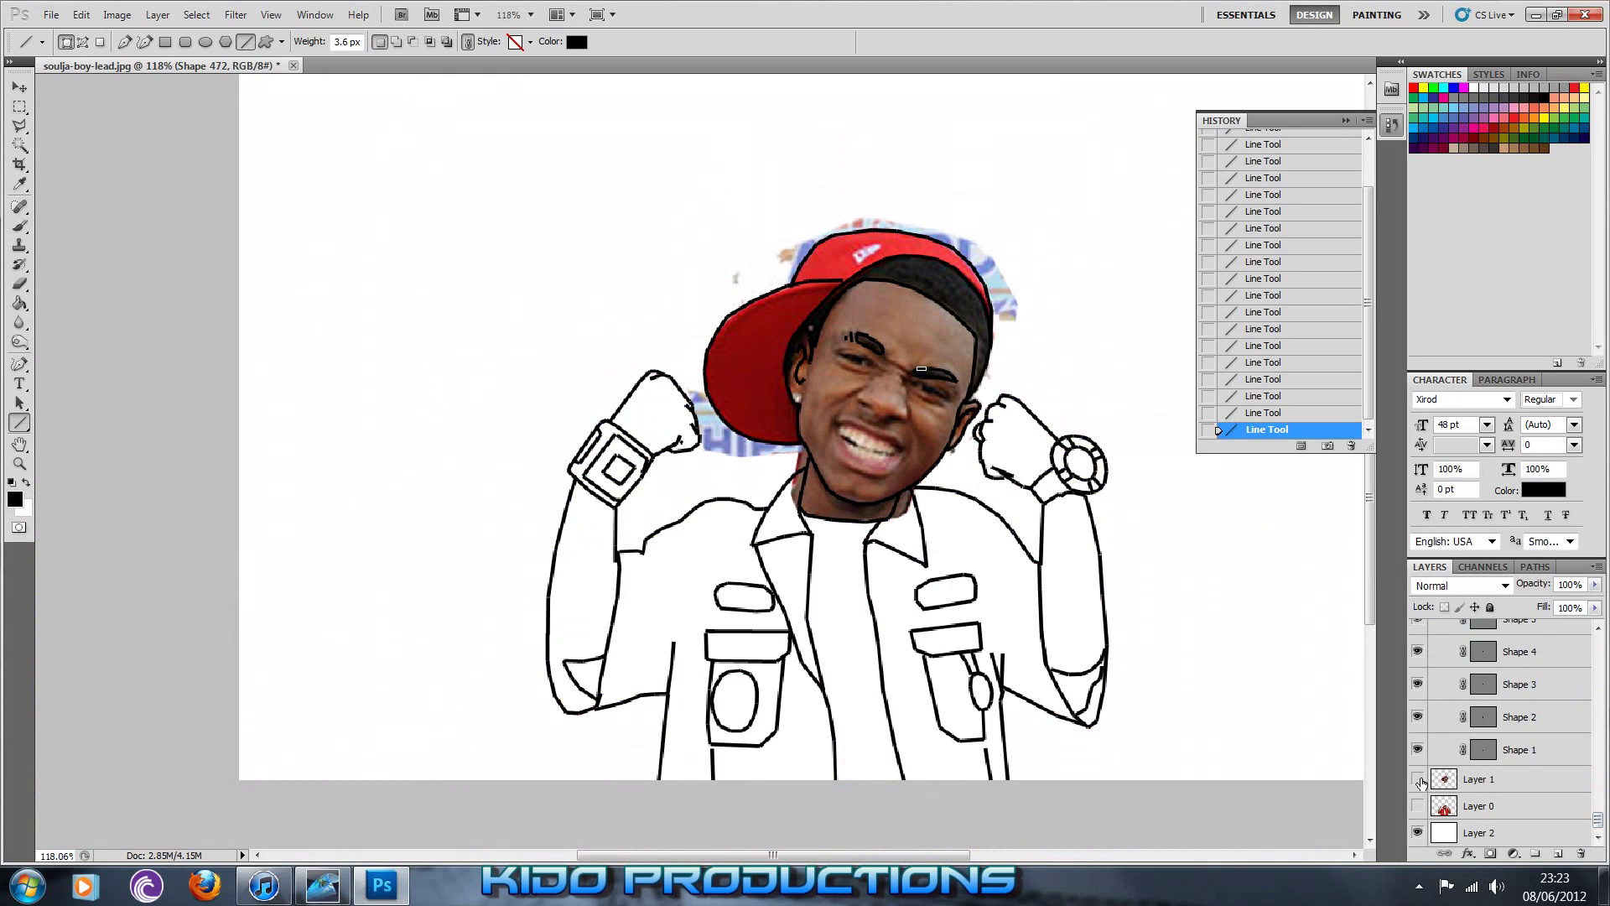
left_click(1417, 779)
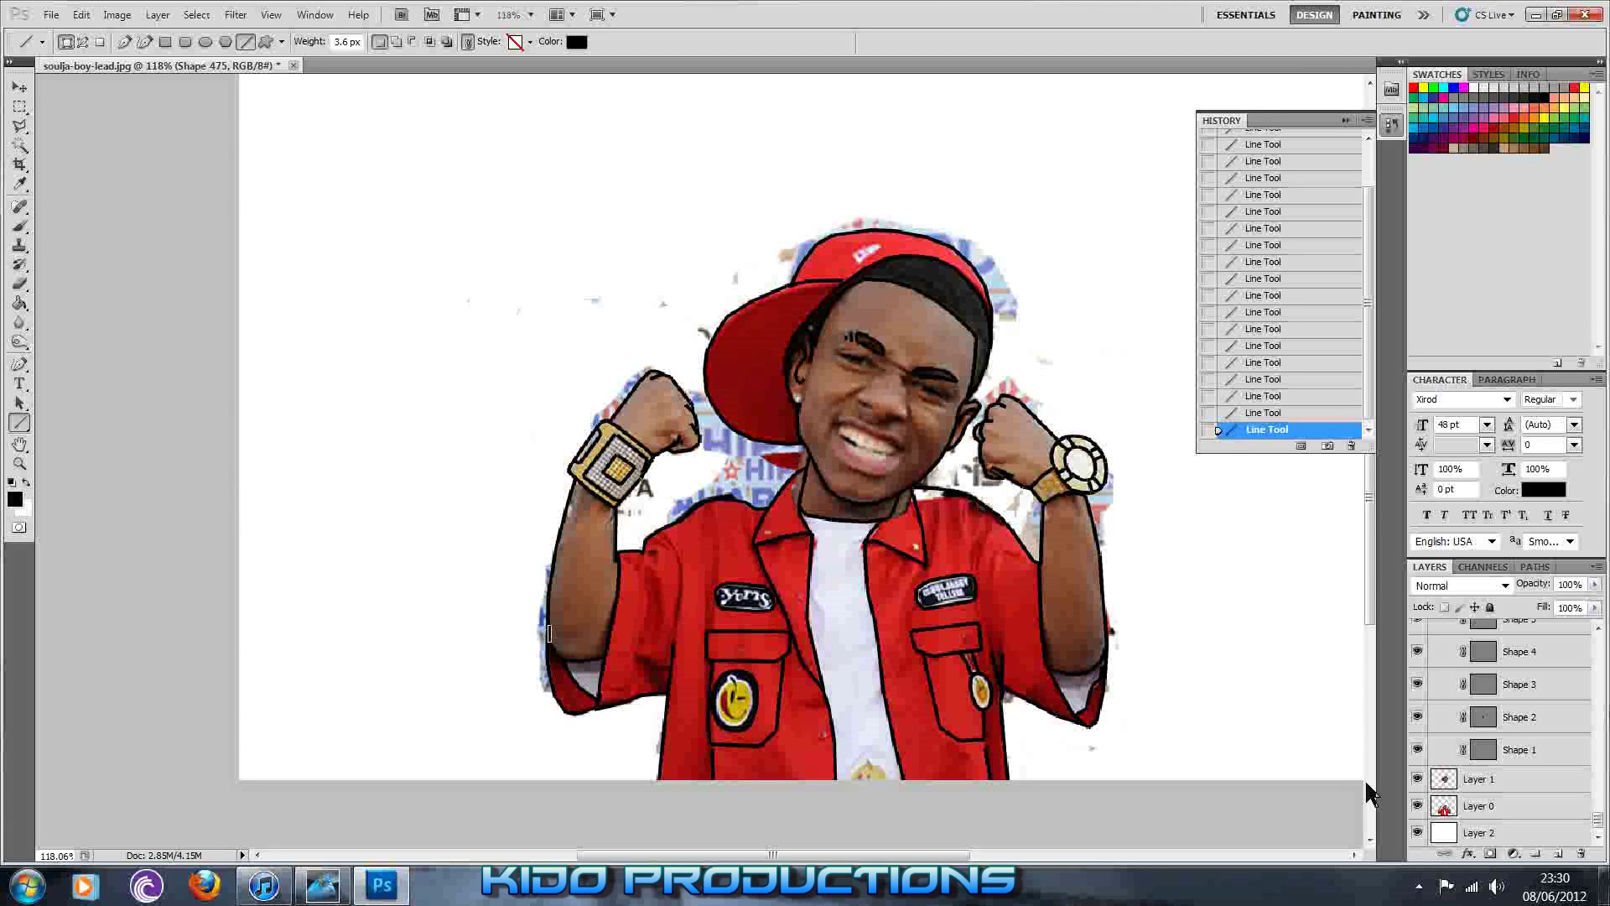
left_click(1417, 778)
left_click(1418, 808)
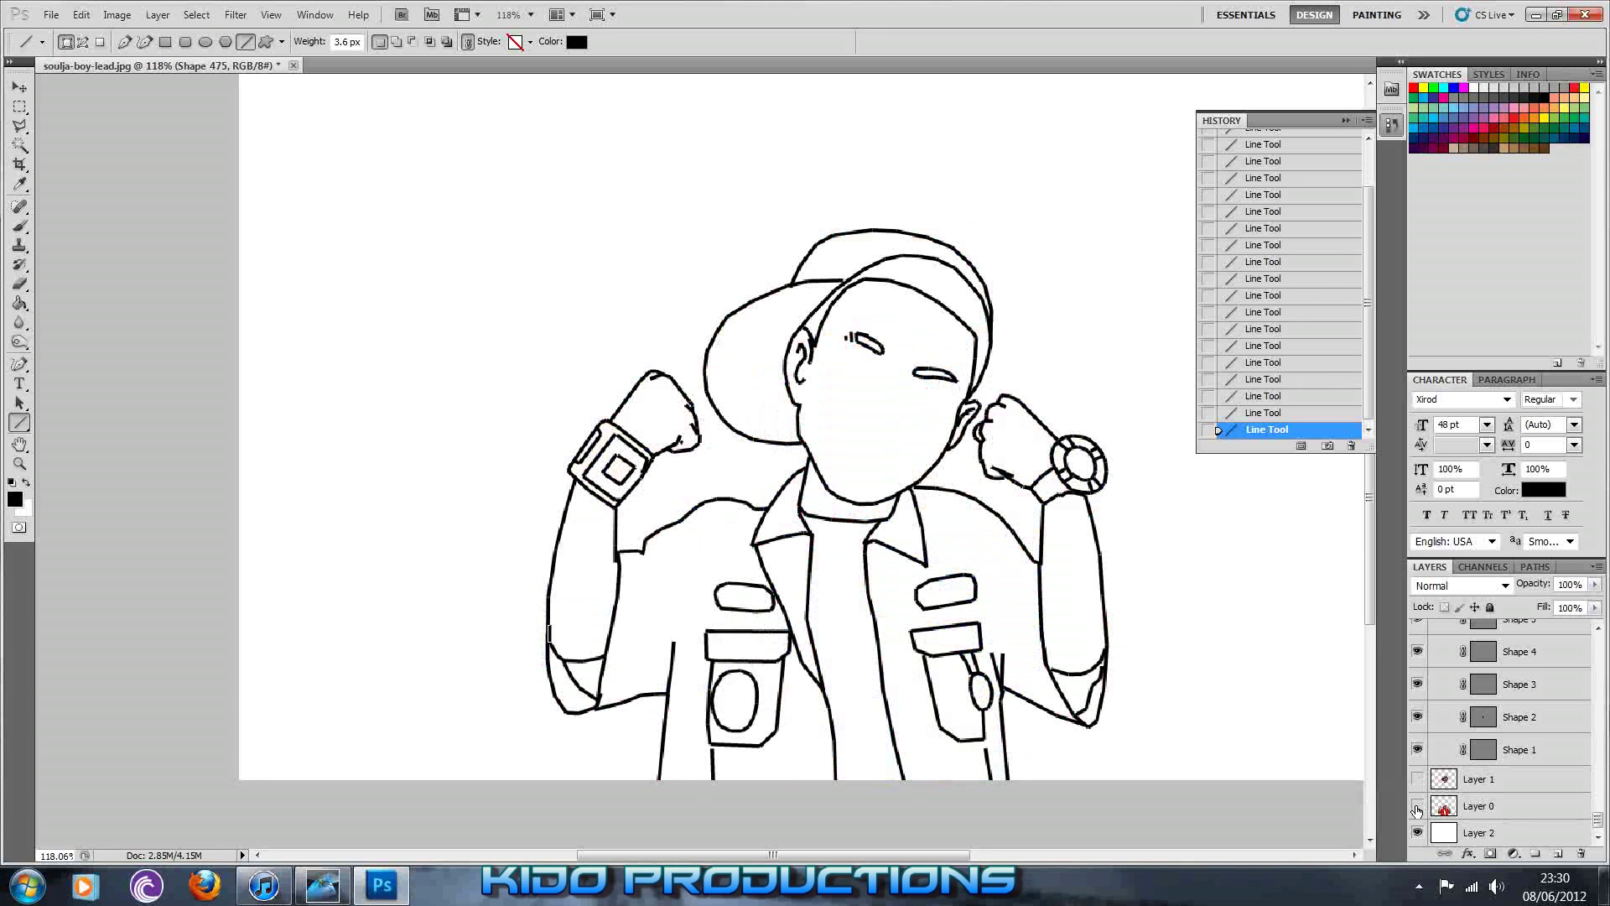
left_click(1417, 808)
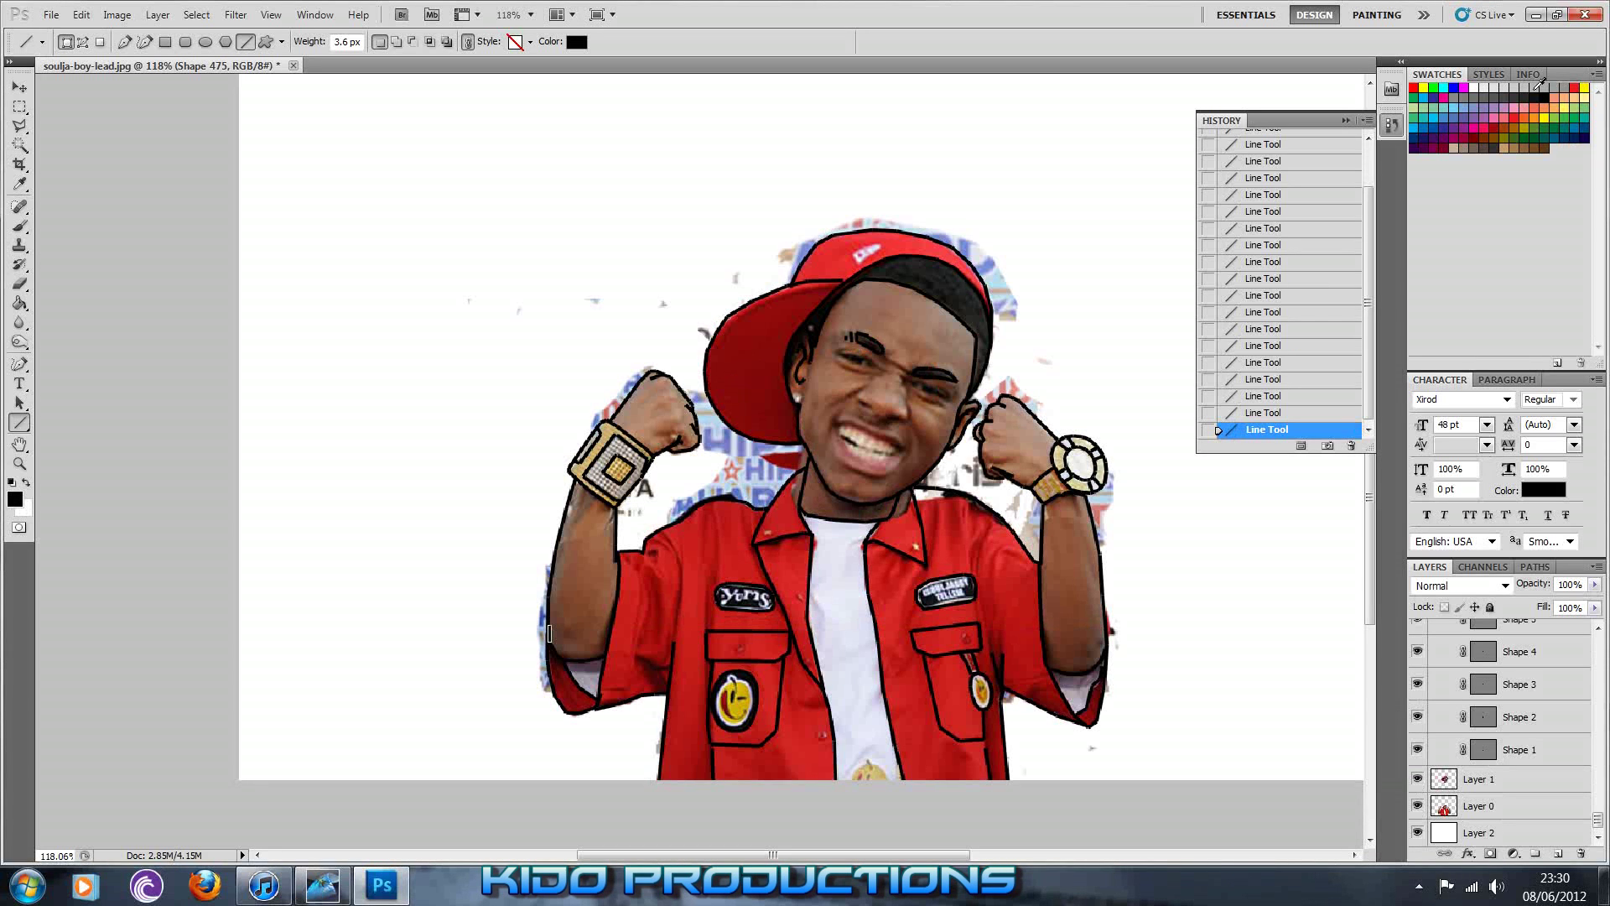
Place the cartoon eye image from the desktop into the document, scaled to about 24% and moved over the face
left_click(1535, 15)
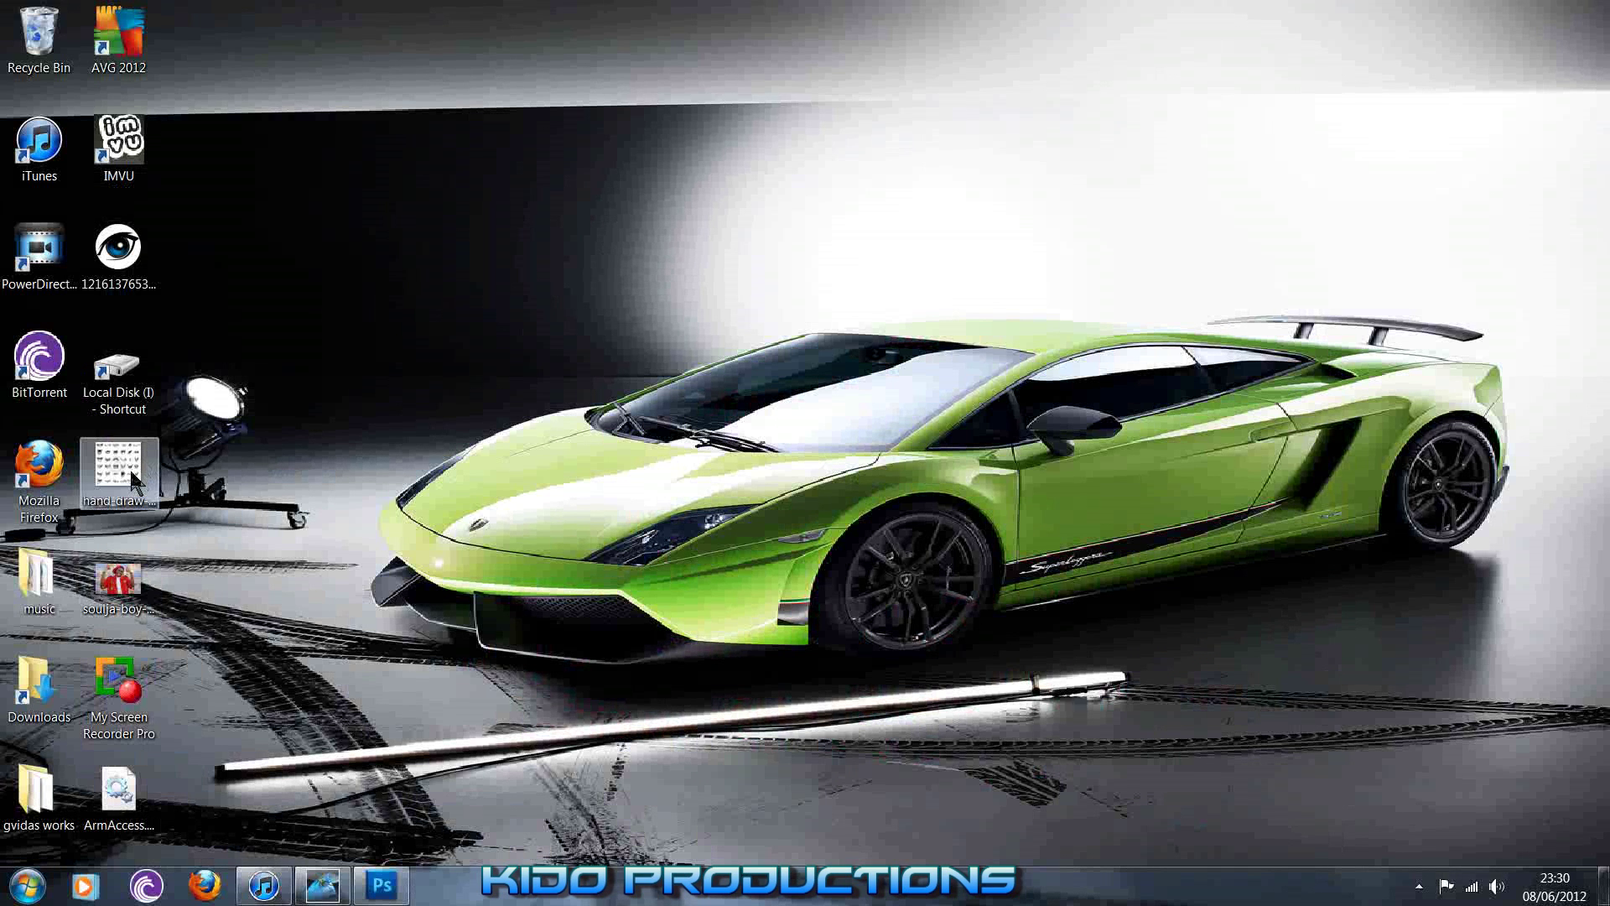
left_click_drag(130, 267, 870, 464)
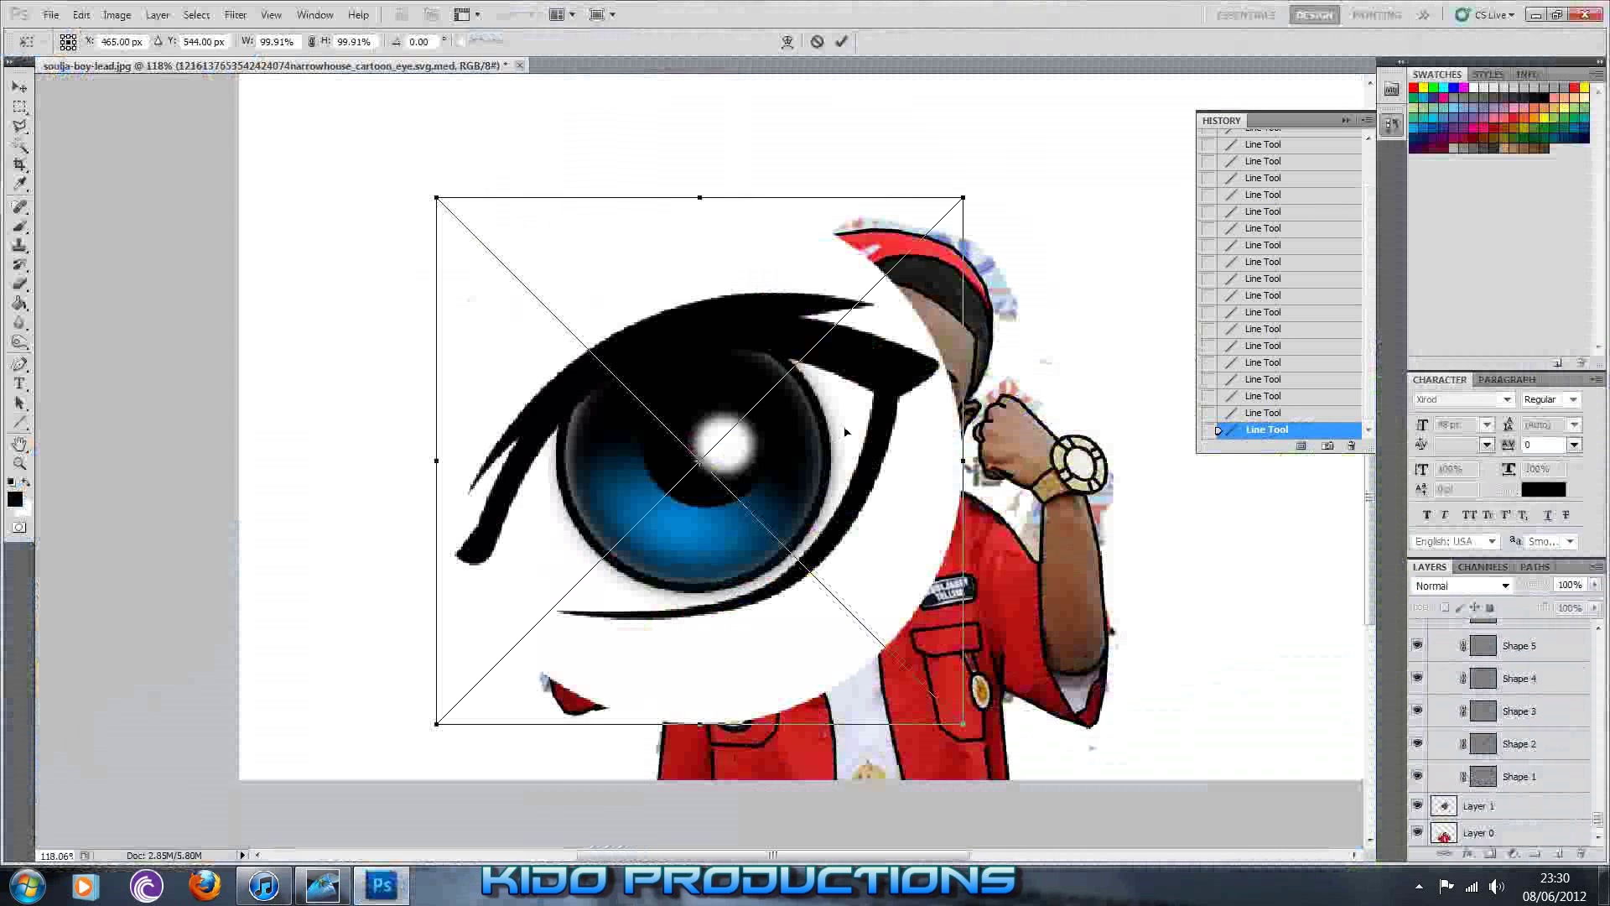
left_click_drag(963, 196, 544, 606)
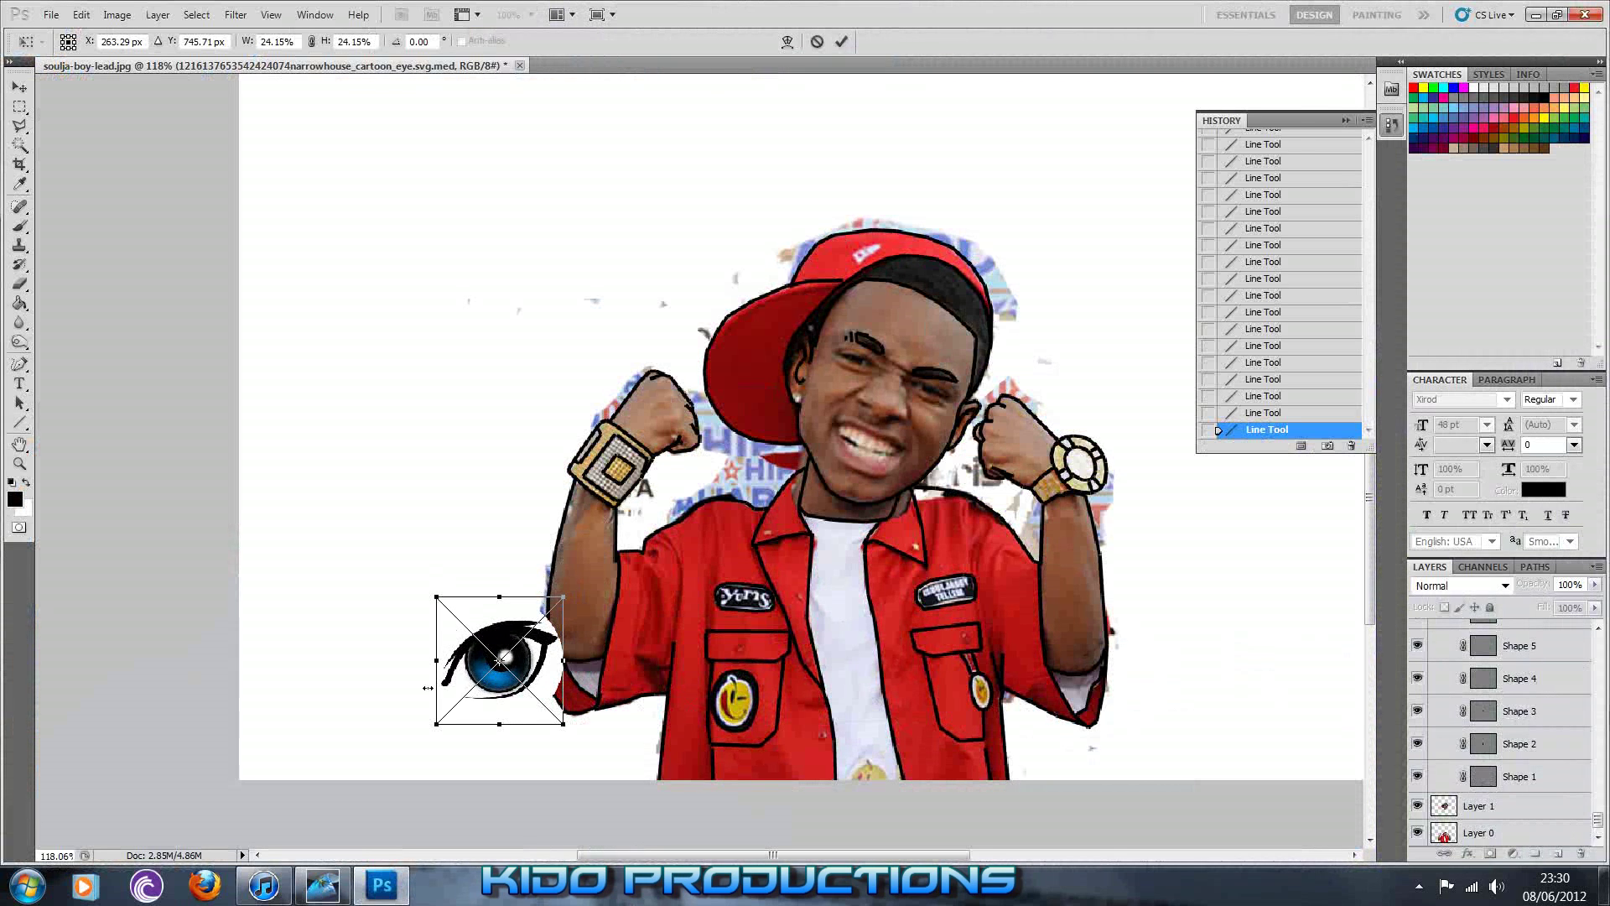
left_click_drag(489, 686, 938, 420)
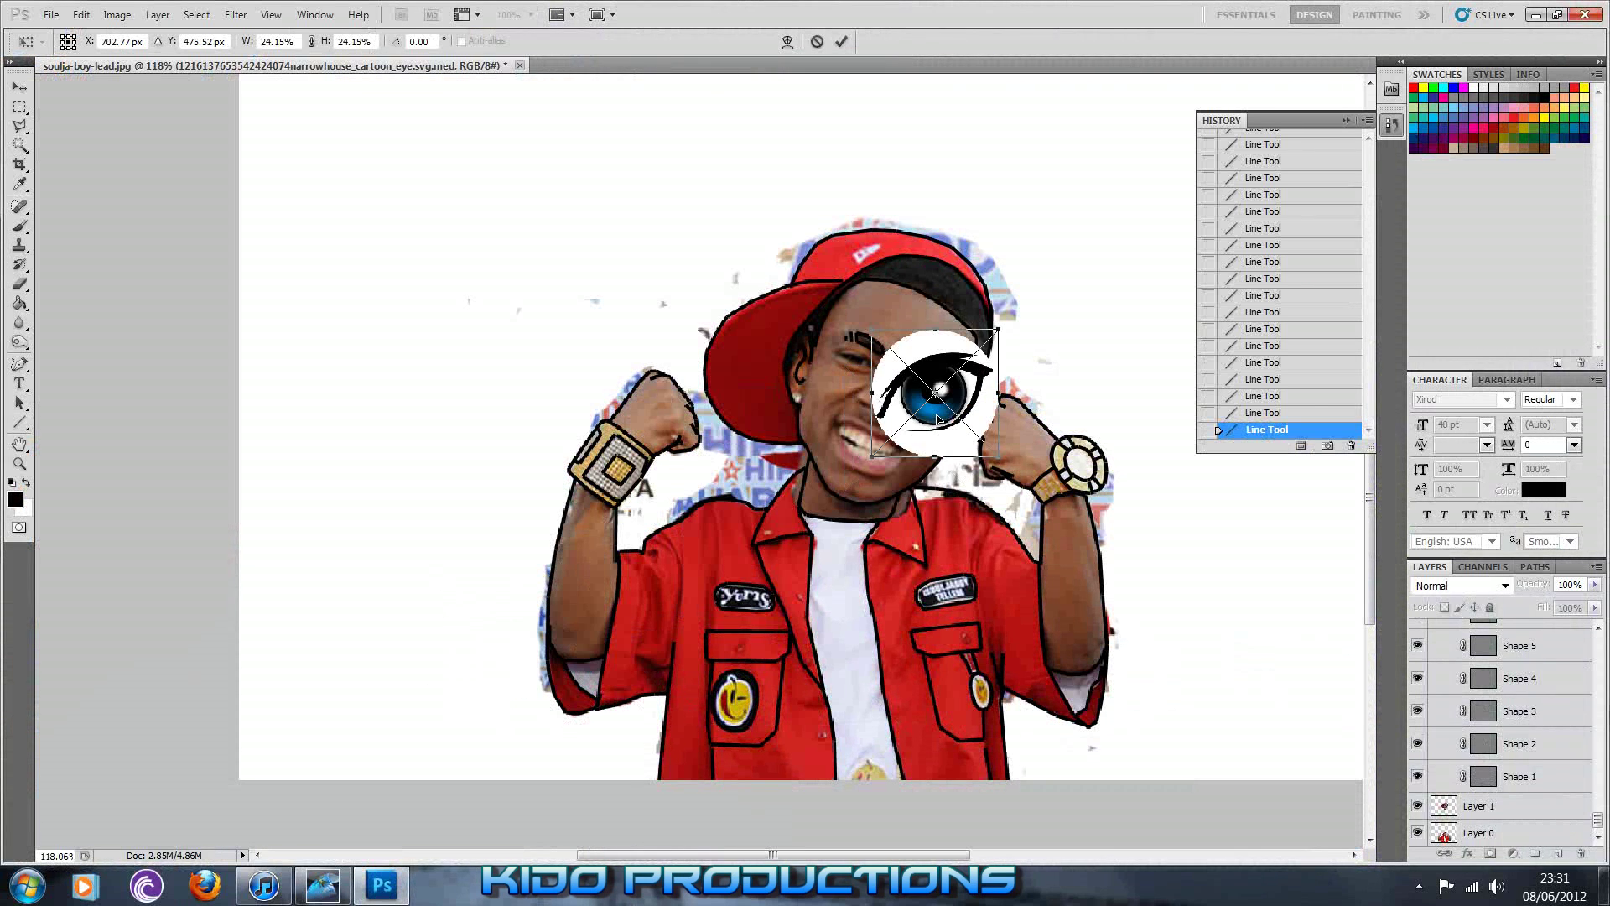
Rotate the placed eye to about 29° and reduce it to about 22% wide by 20% high
scroll(954, 416, "up", 5)
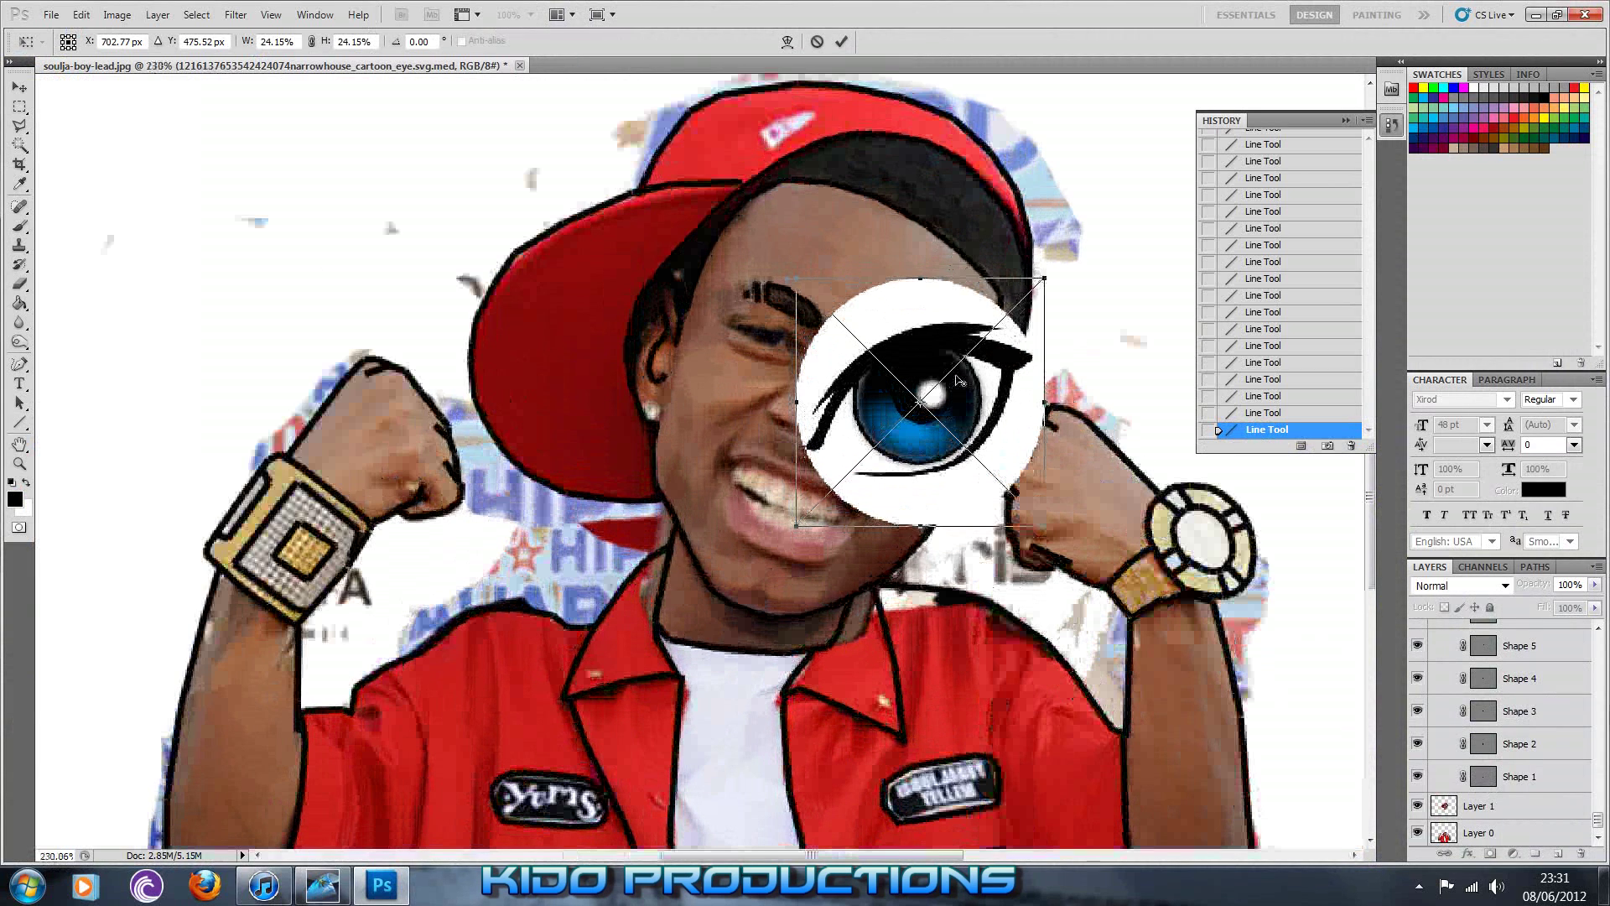
scroll(956, 385, "up", 1)
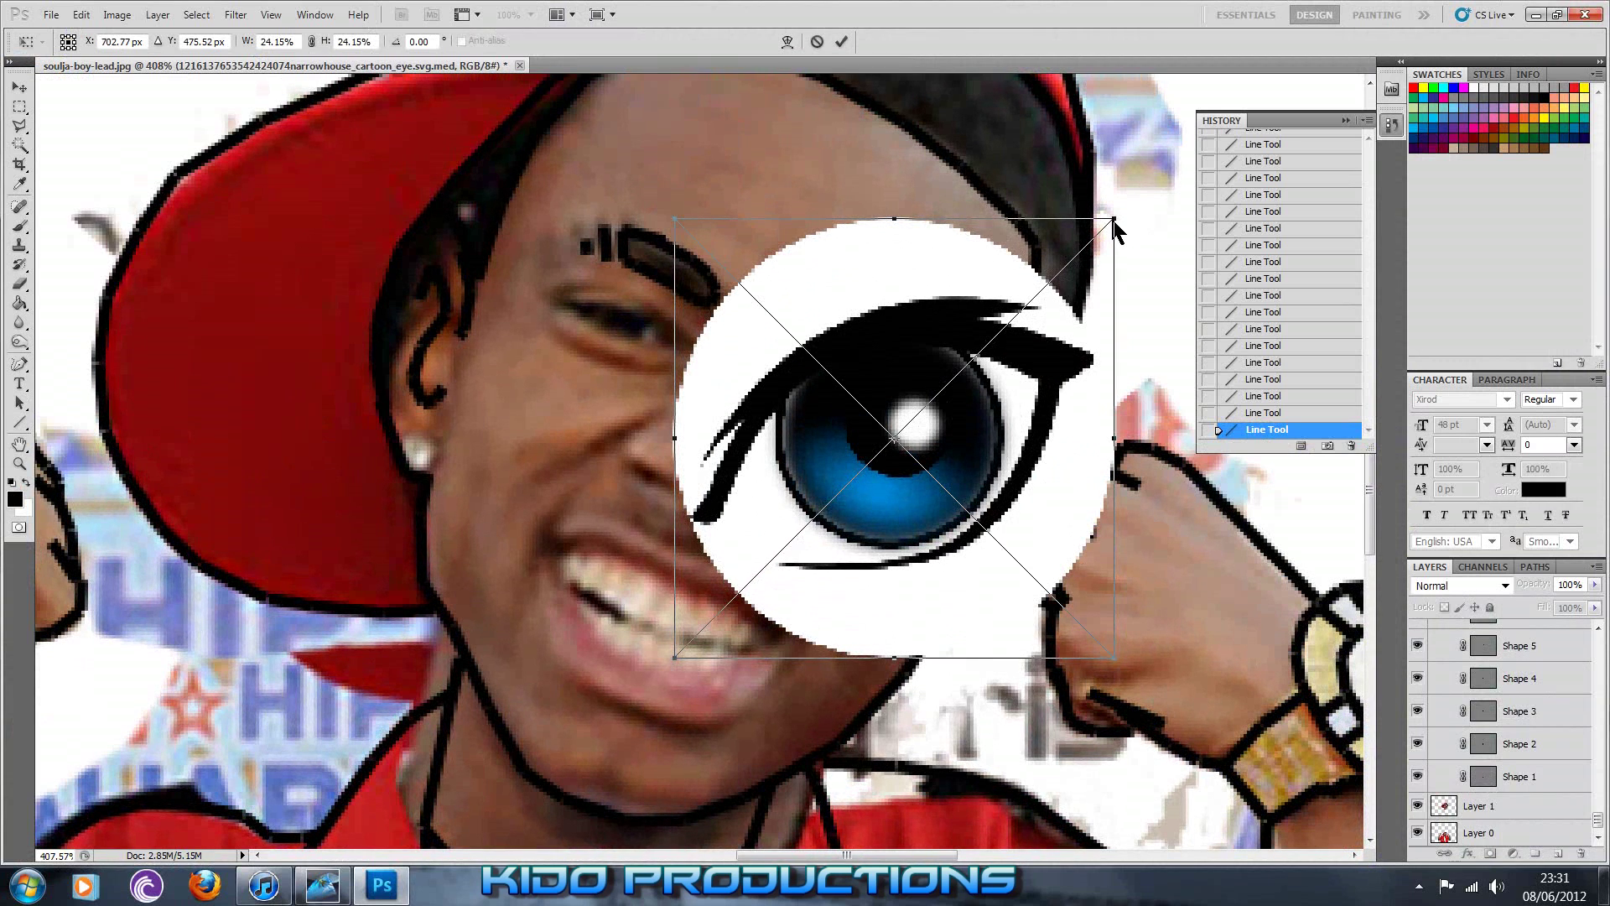
left_click_drag(1114, 220, 1135, 464)
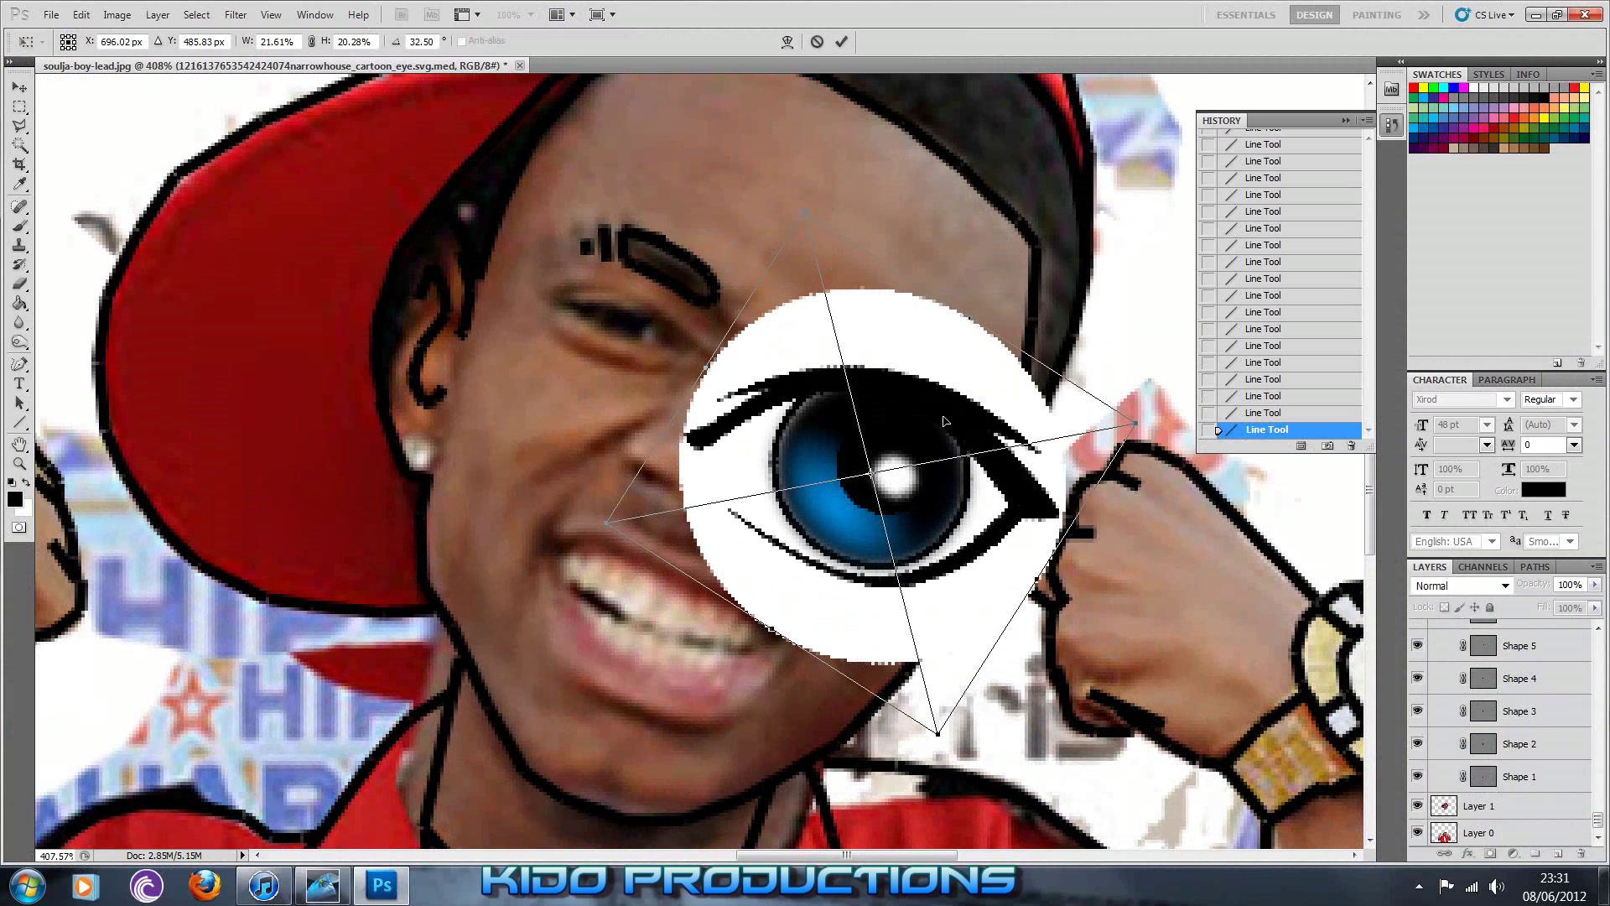
left_click_drag(856, 478, 831, 511)
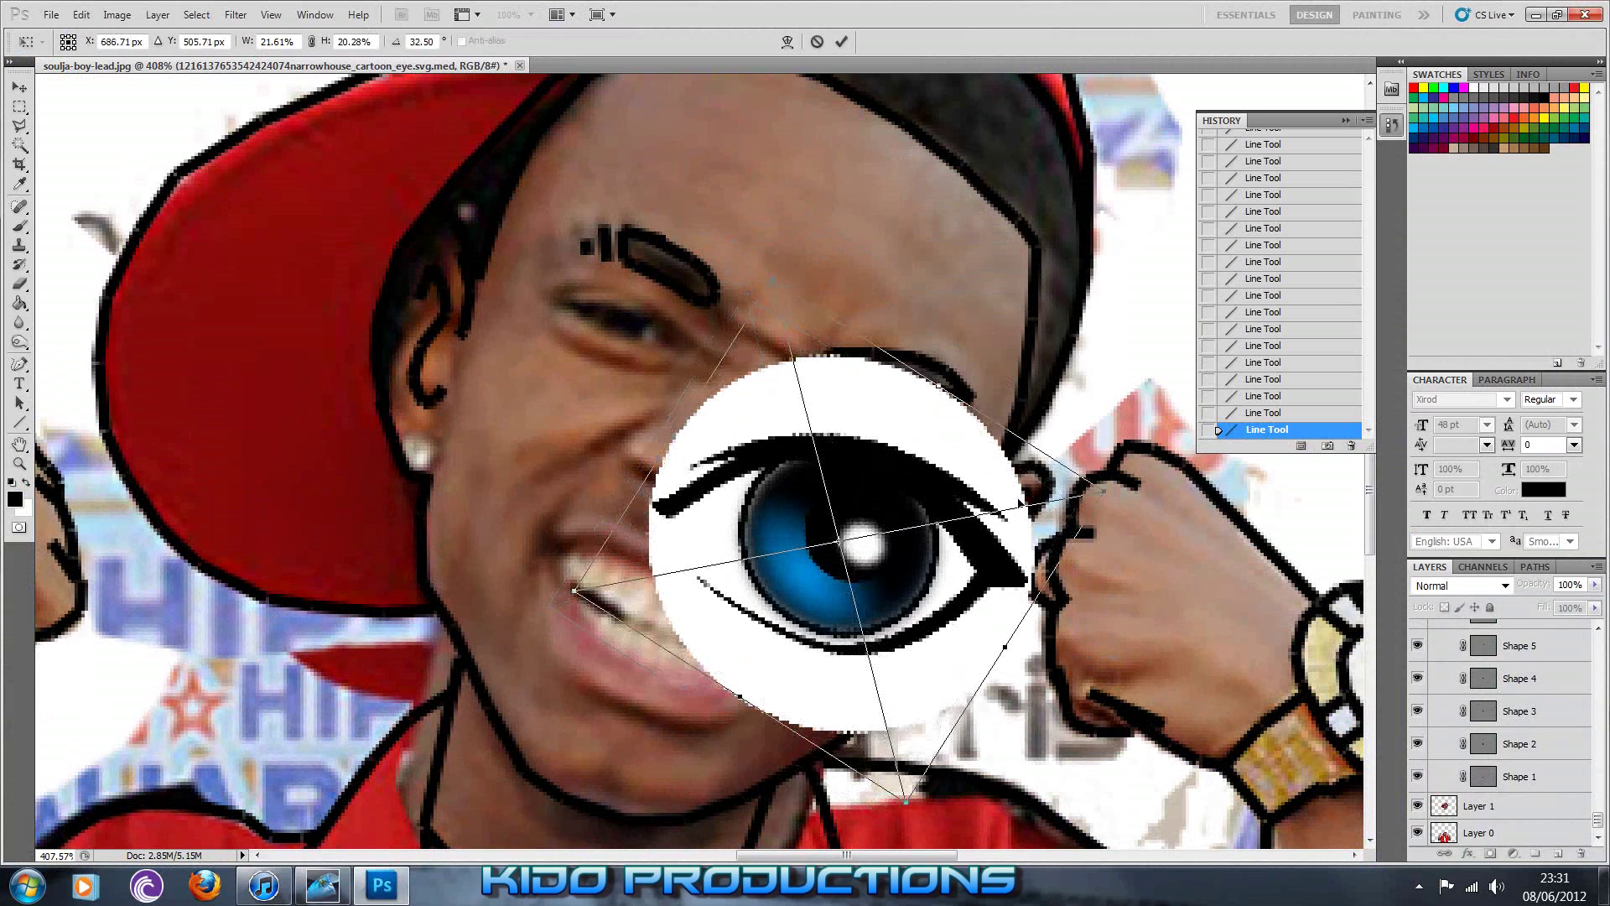
left_click_drag(1094, 549, 1094, 533)
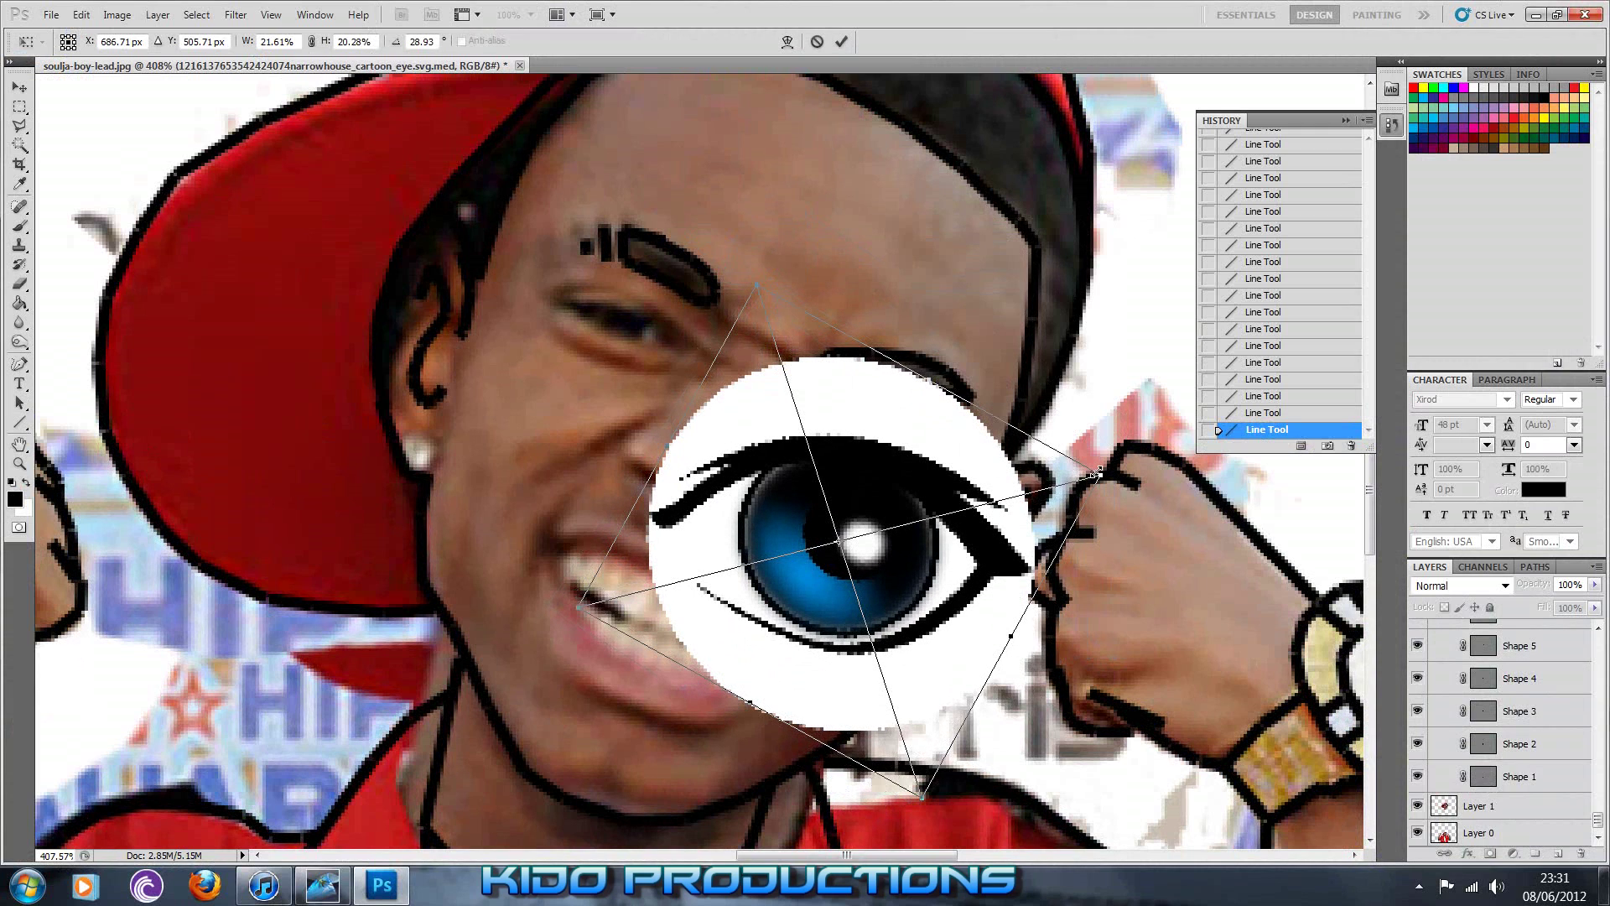
Shrink the eye to about 10% wide by 9% high, fit it under the eyebrow farthest from the cap's brim, and confirm the placement
left_click_drag(1099, 474, 878, 530)
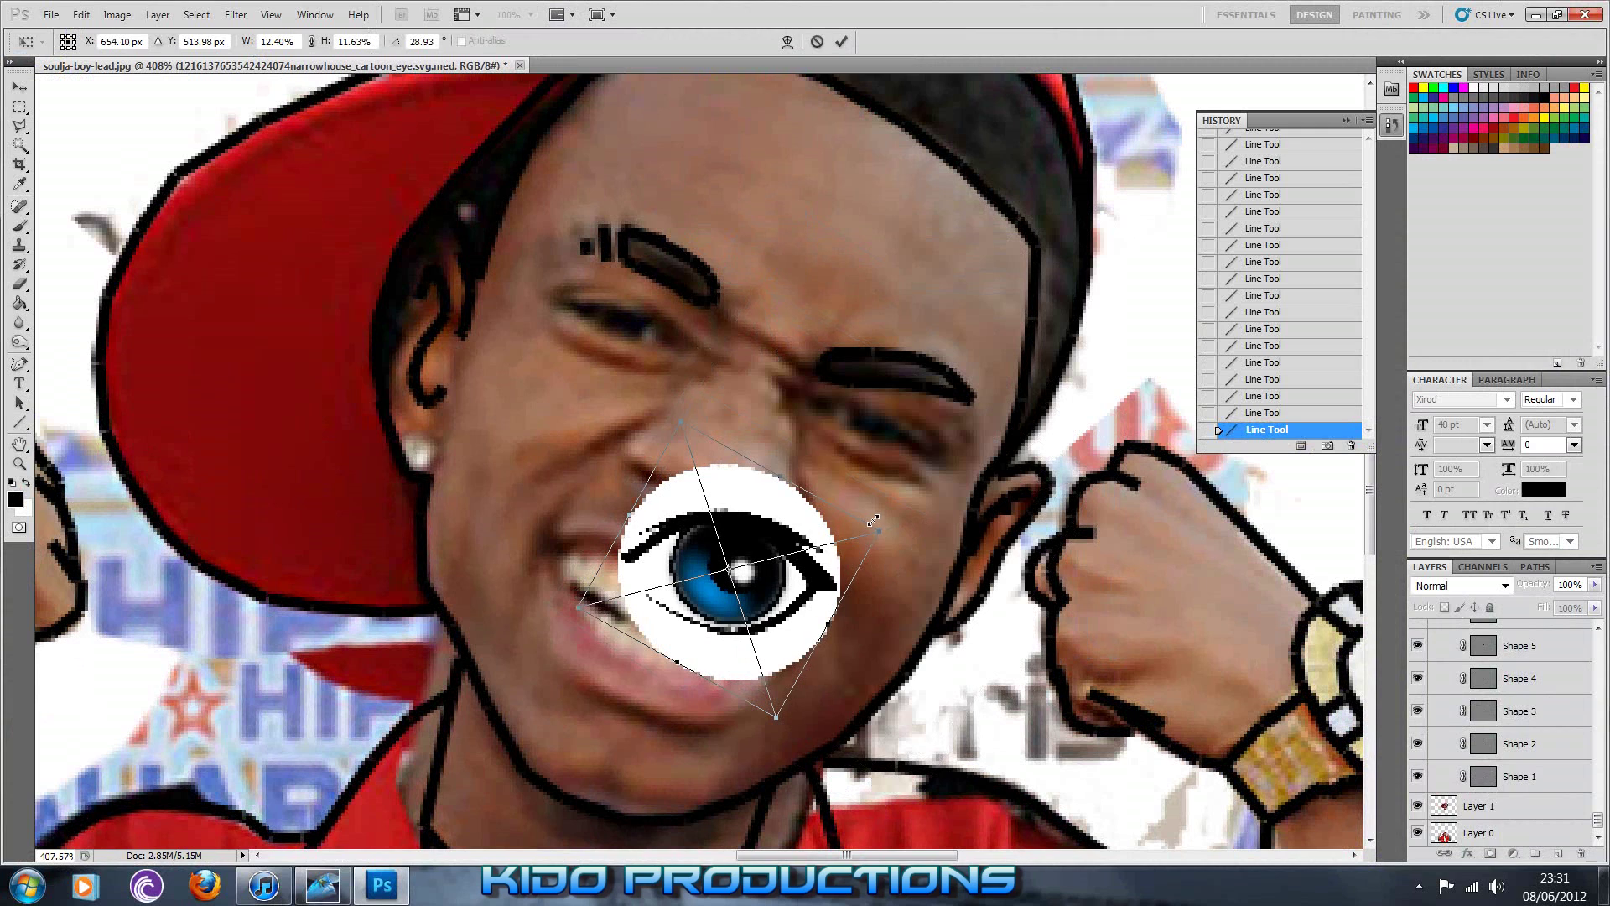
left_click_drag(770, 559, 906, 469)
left_click_drag(1013, 442, 987, 441)
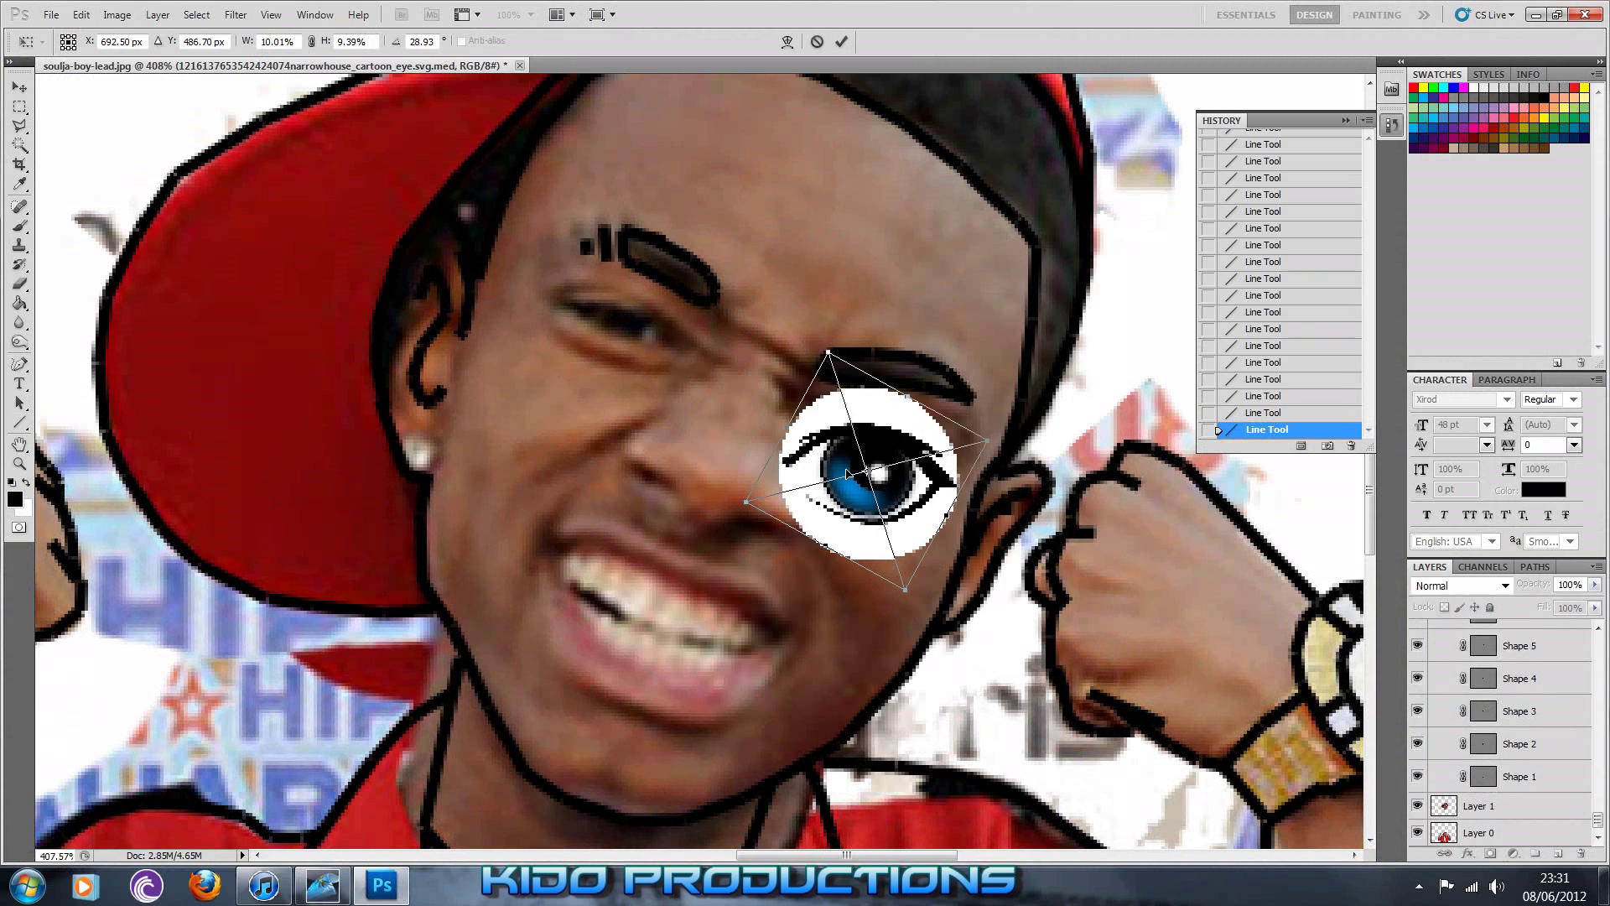
left_click_drag(849, 474, 842, 464)
key("v")
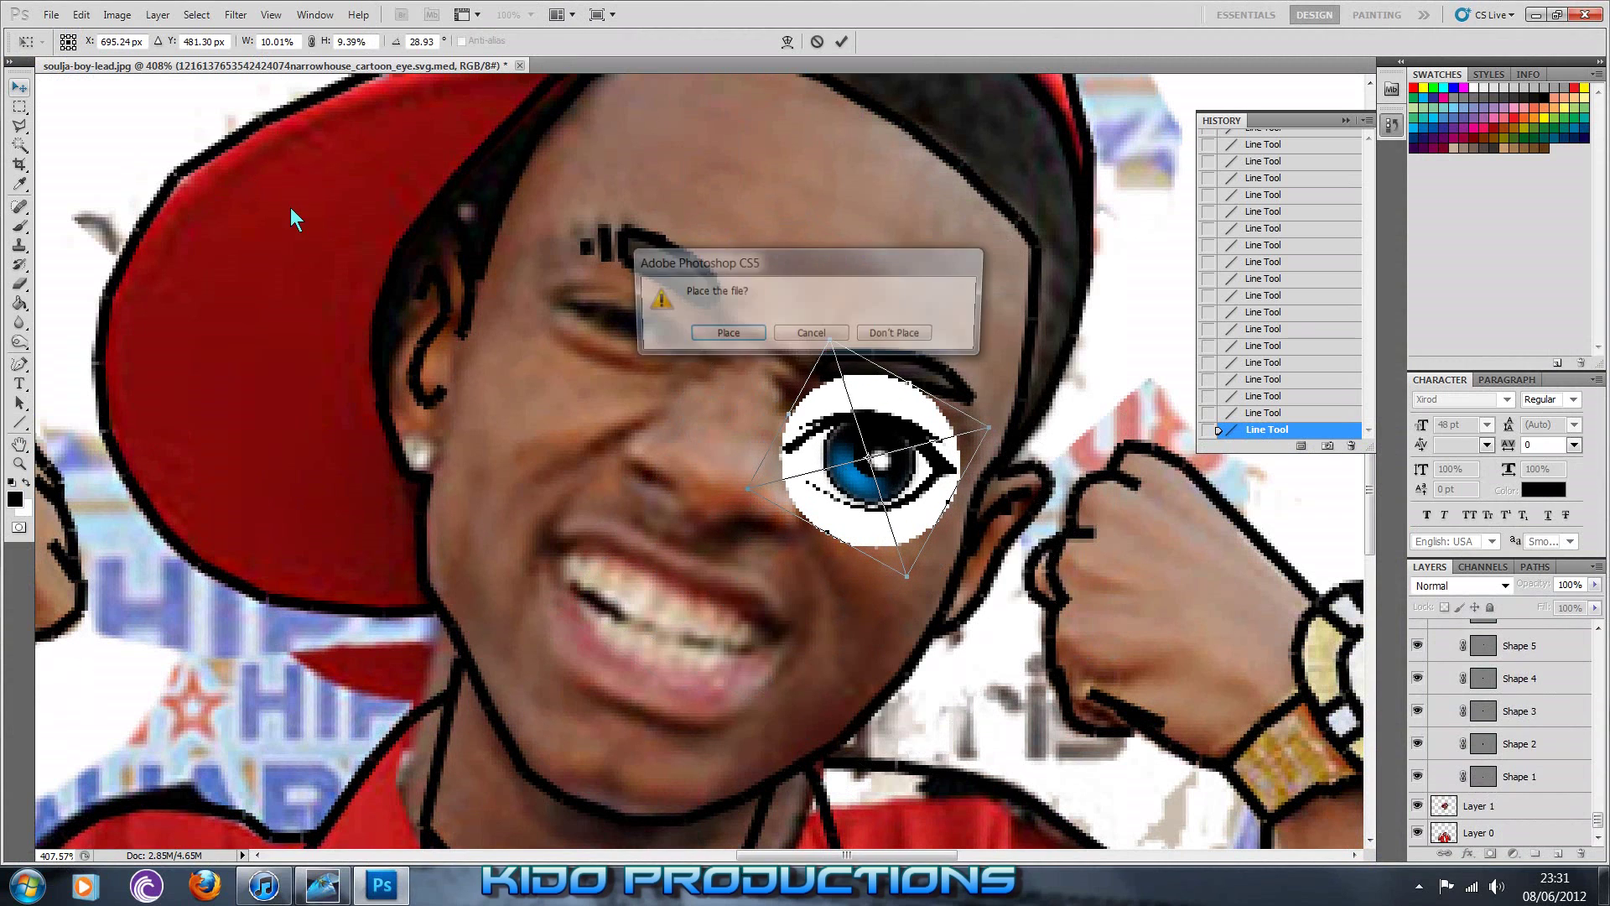
key("Return")
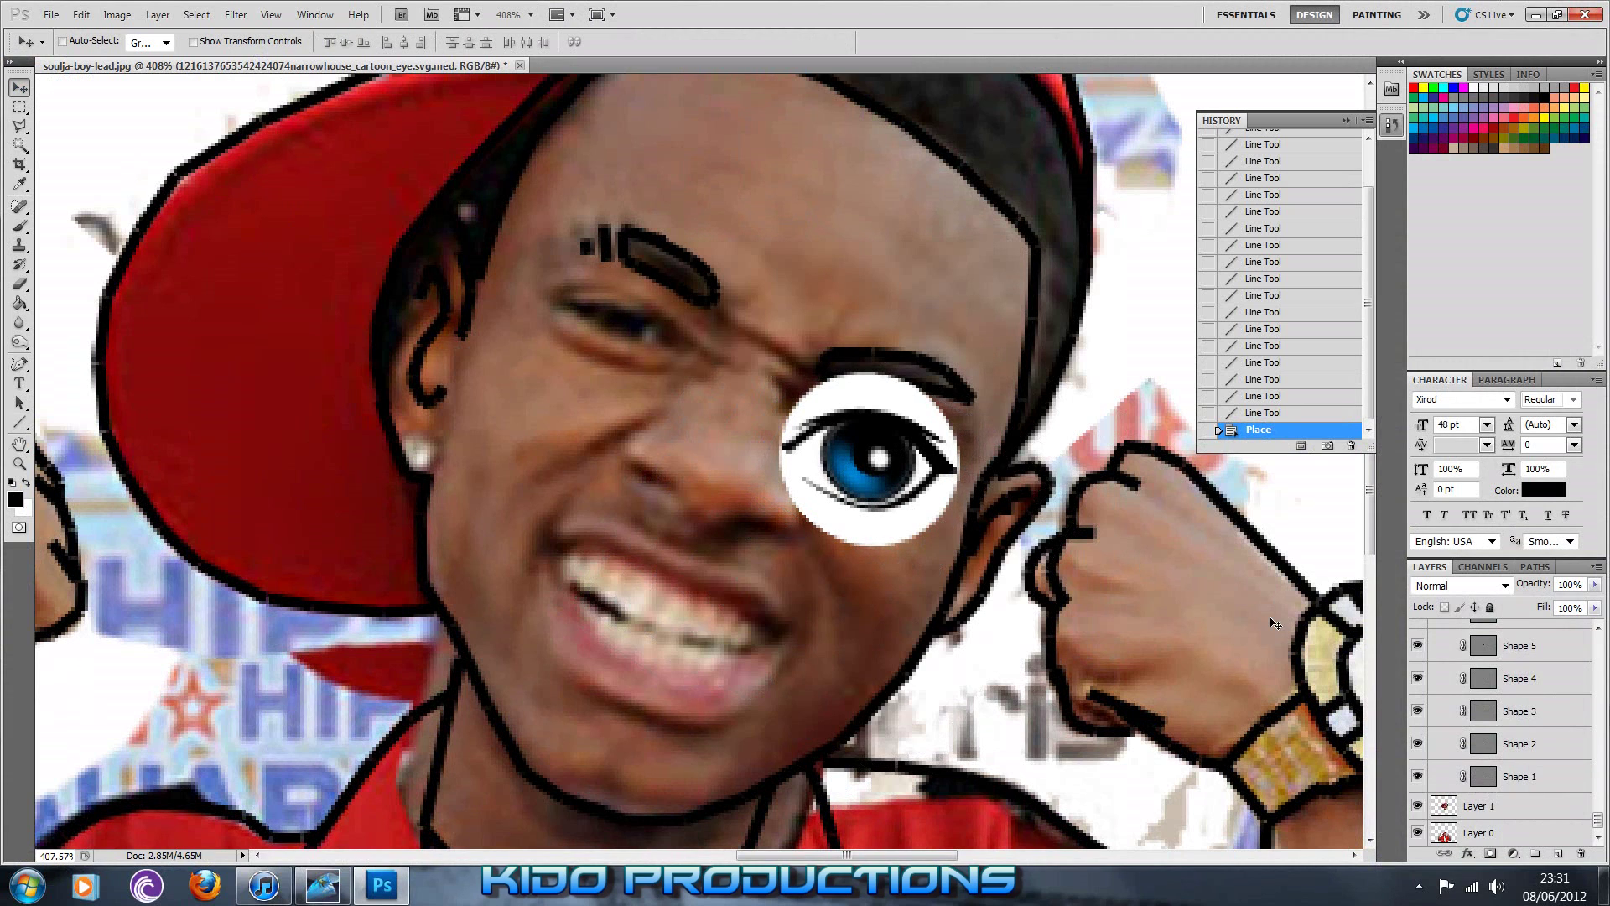
Set the placed eye layer's blending mode to Multiply
left_click(1503, 585)
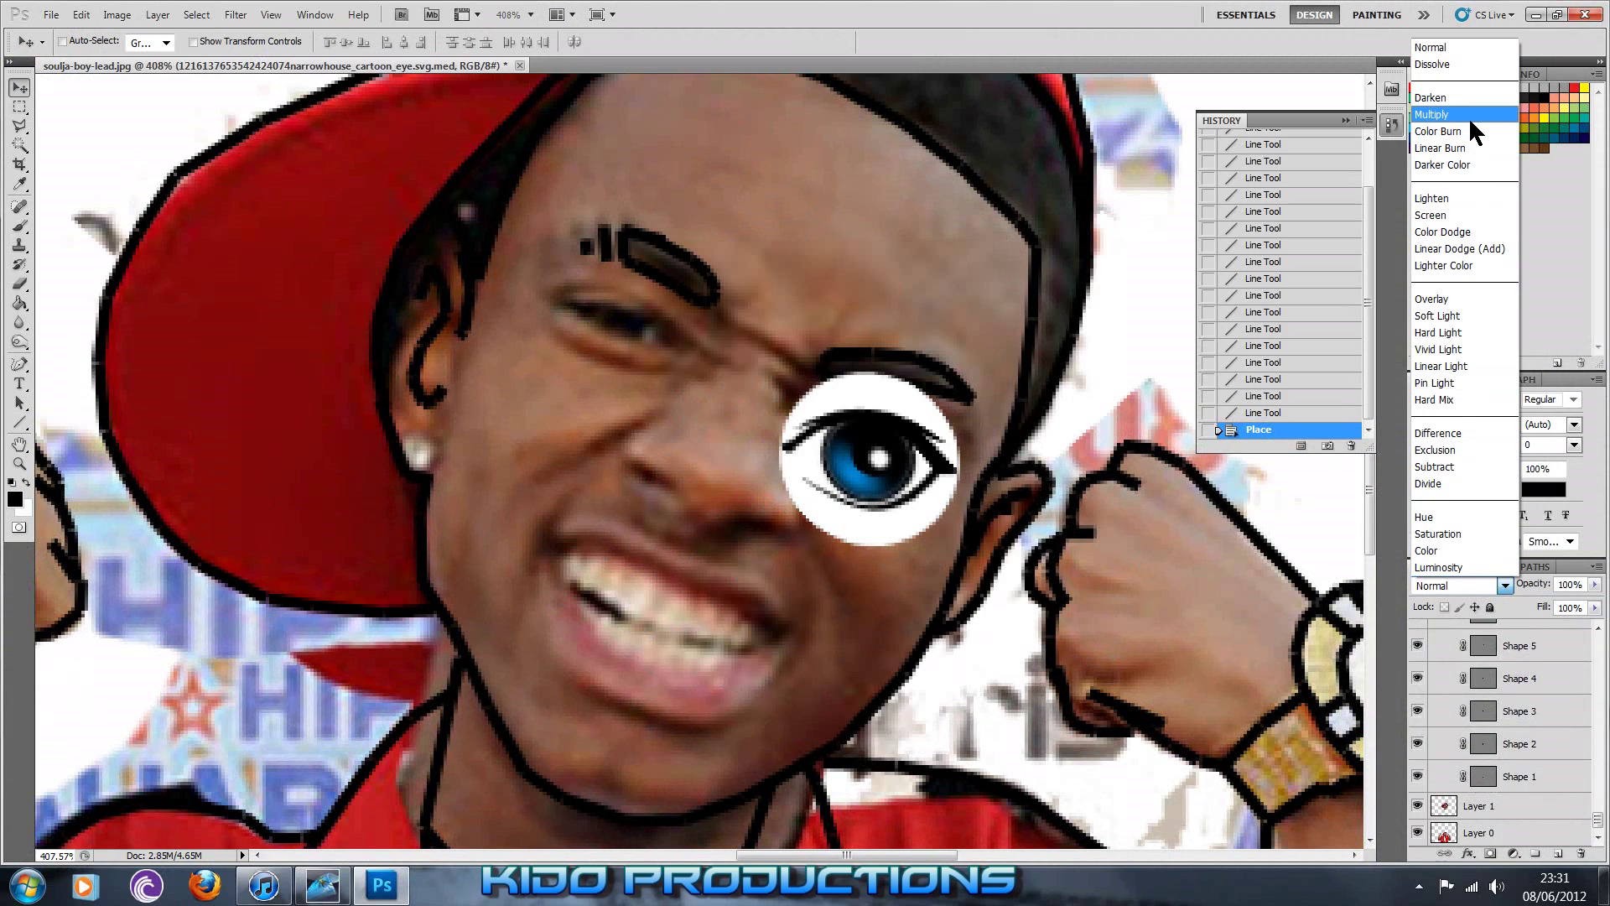
left_click(1470, 115)
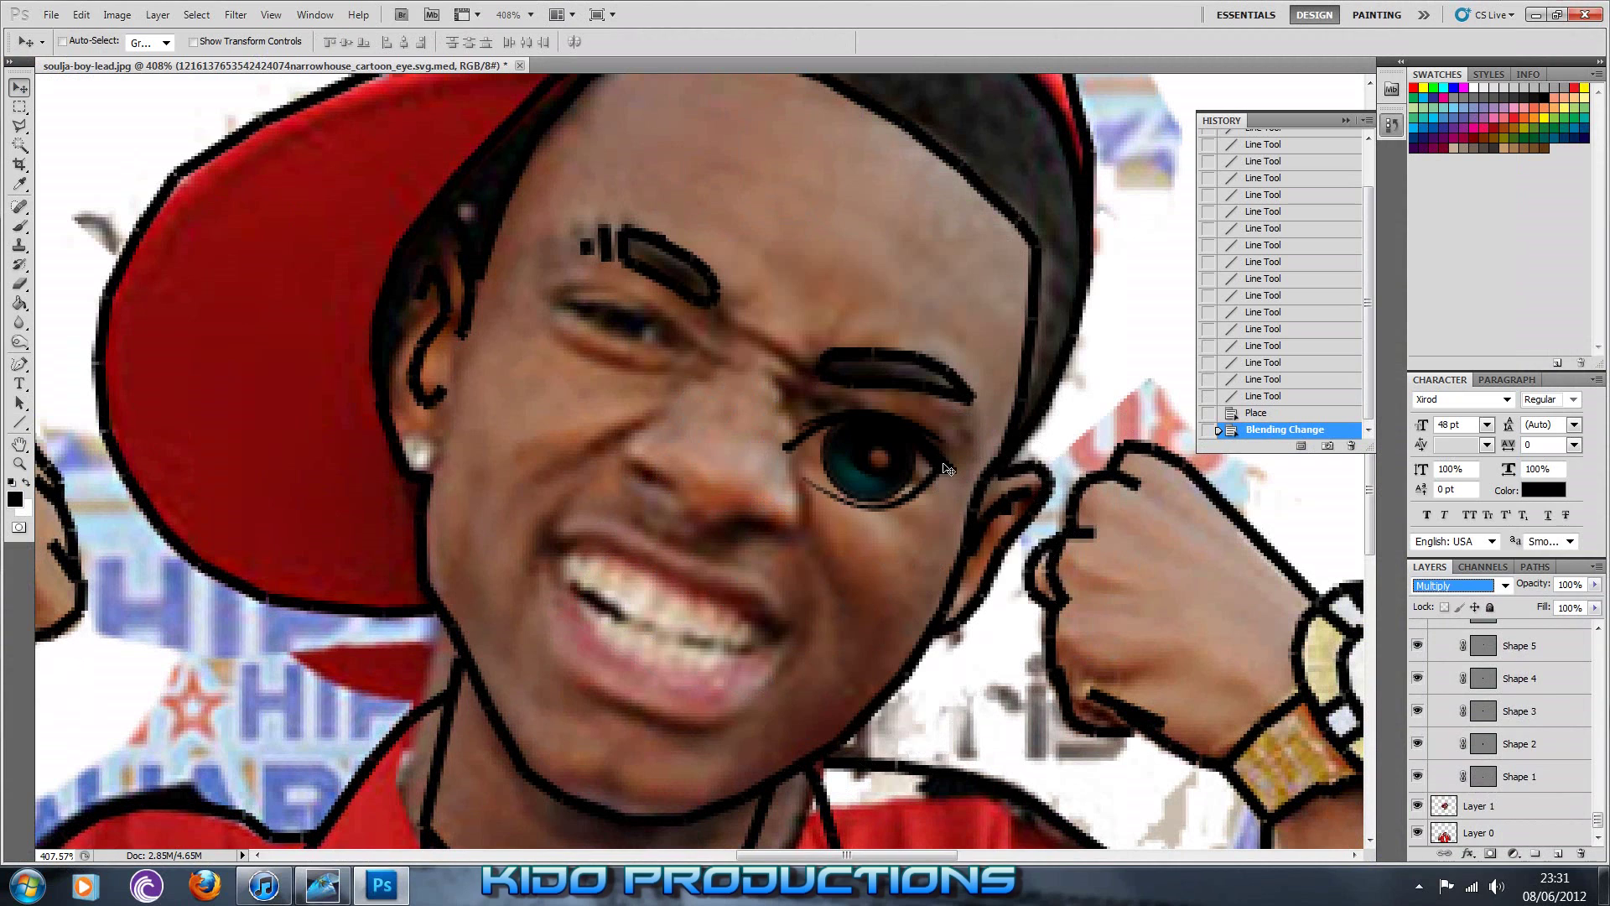
left_click_drag(1602, 814, 1598, 647)
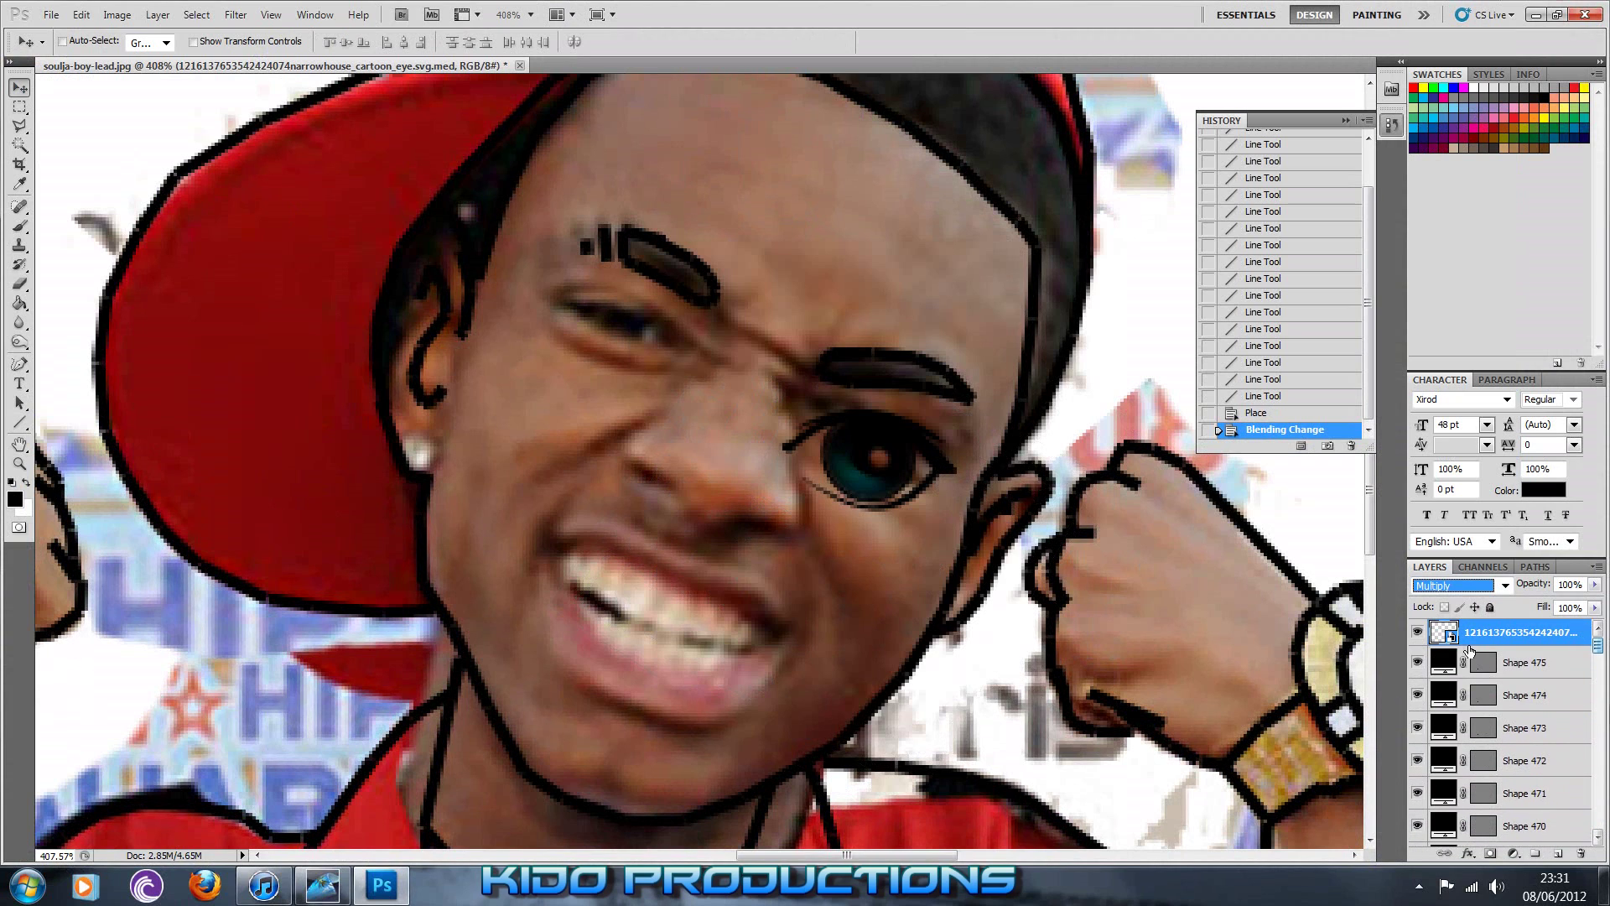
Hide Layer 2, Layer 0, Layer 1 and the cartoon eye layer, leaving only the line shapes showing
left_click_drag(1602, 663, 1600, 818)
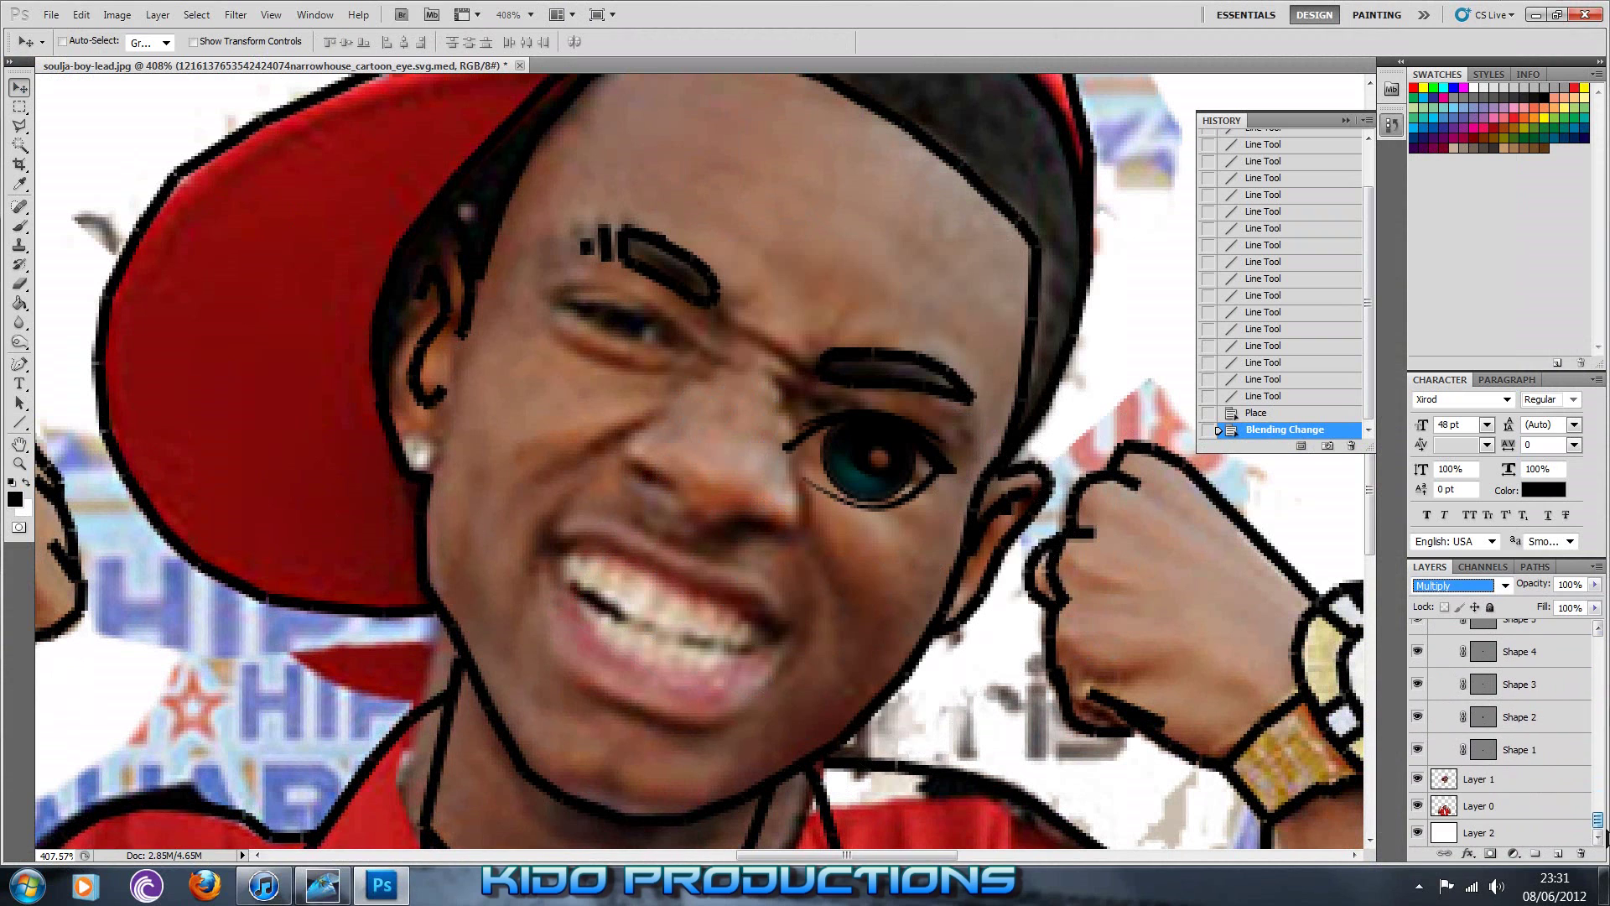
left_click(1417, 833)
left_click(1418, 806)
left_click(1418, 779)
left_click_drag(1602, 831, 1599, 644)
left_click(1418, 631)
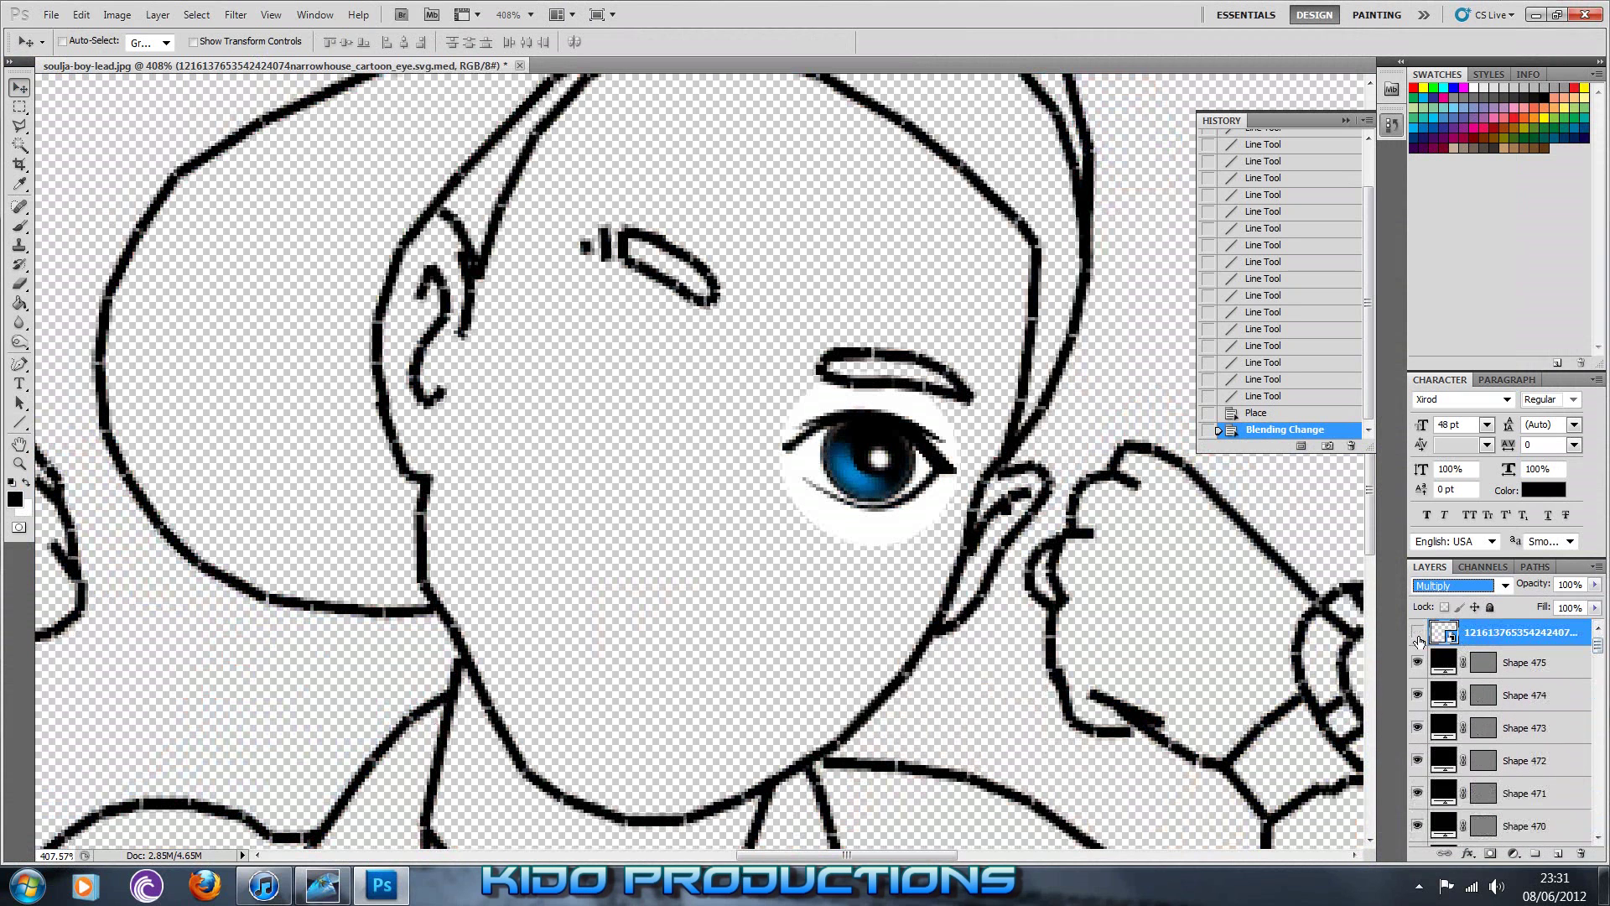
Add a new layer and merge all the visible line shapes into it
left_click(1558, 853)
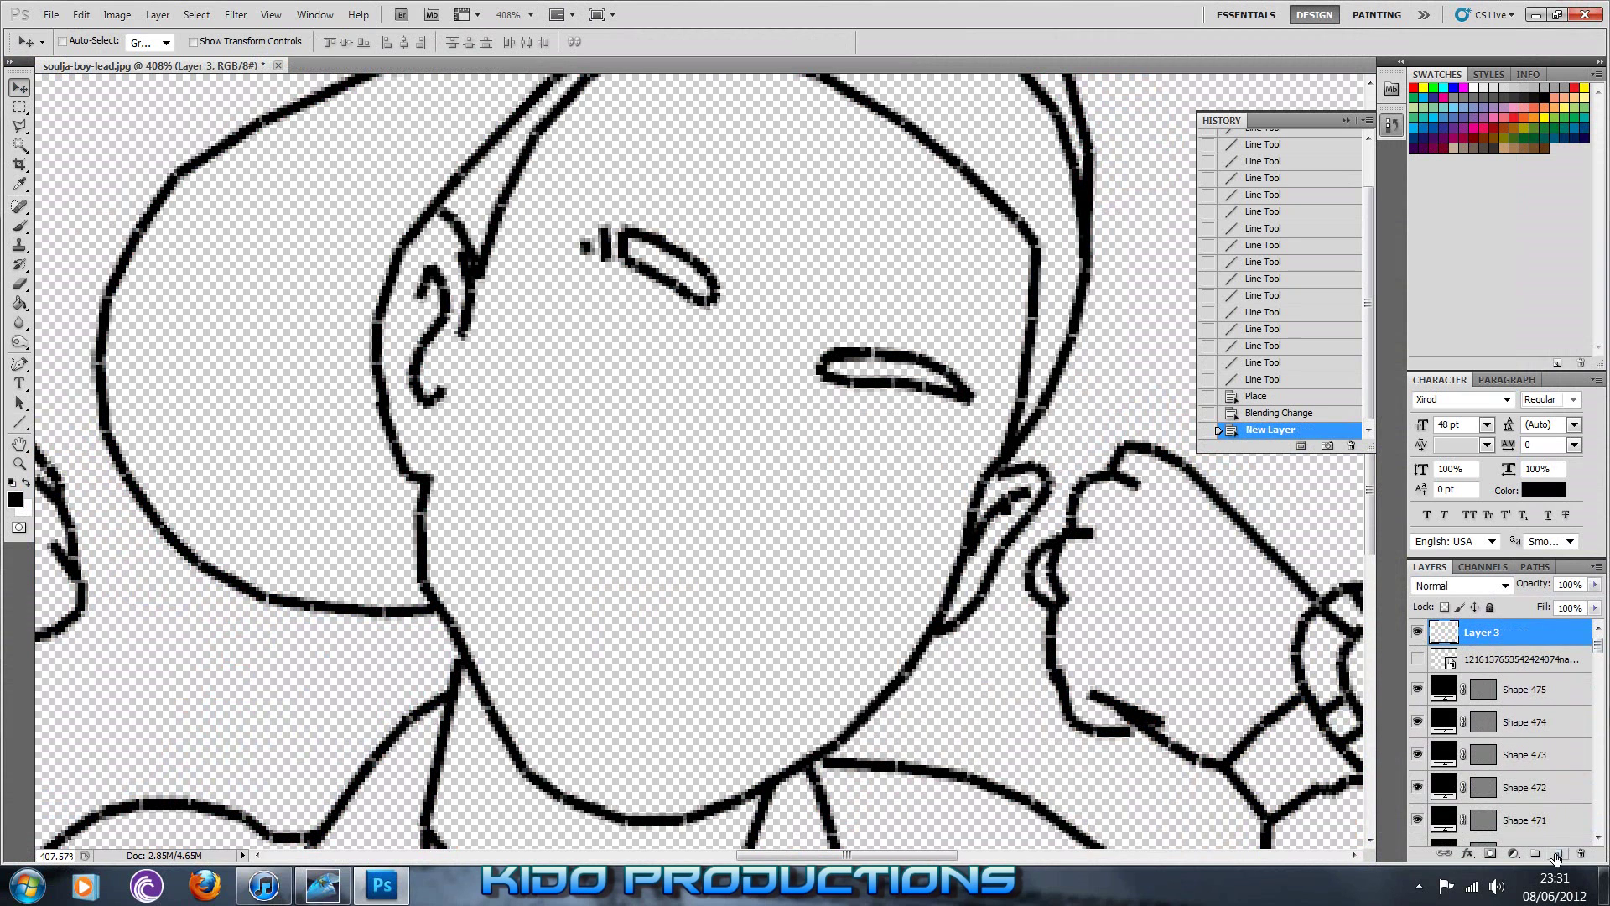
right_click(1493, 637)
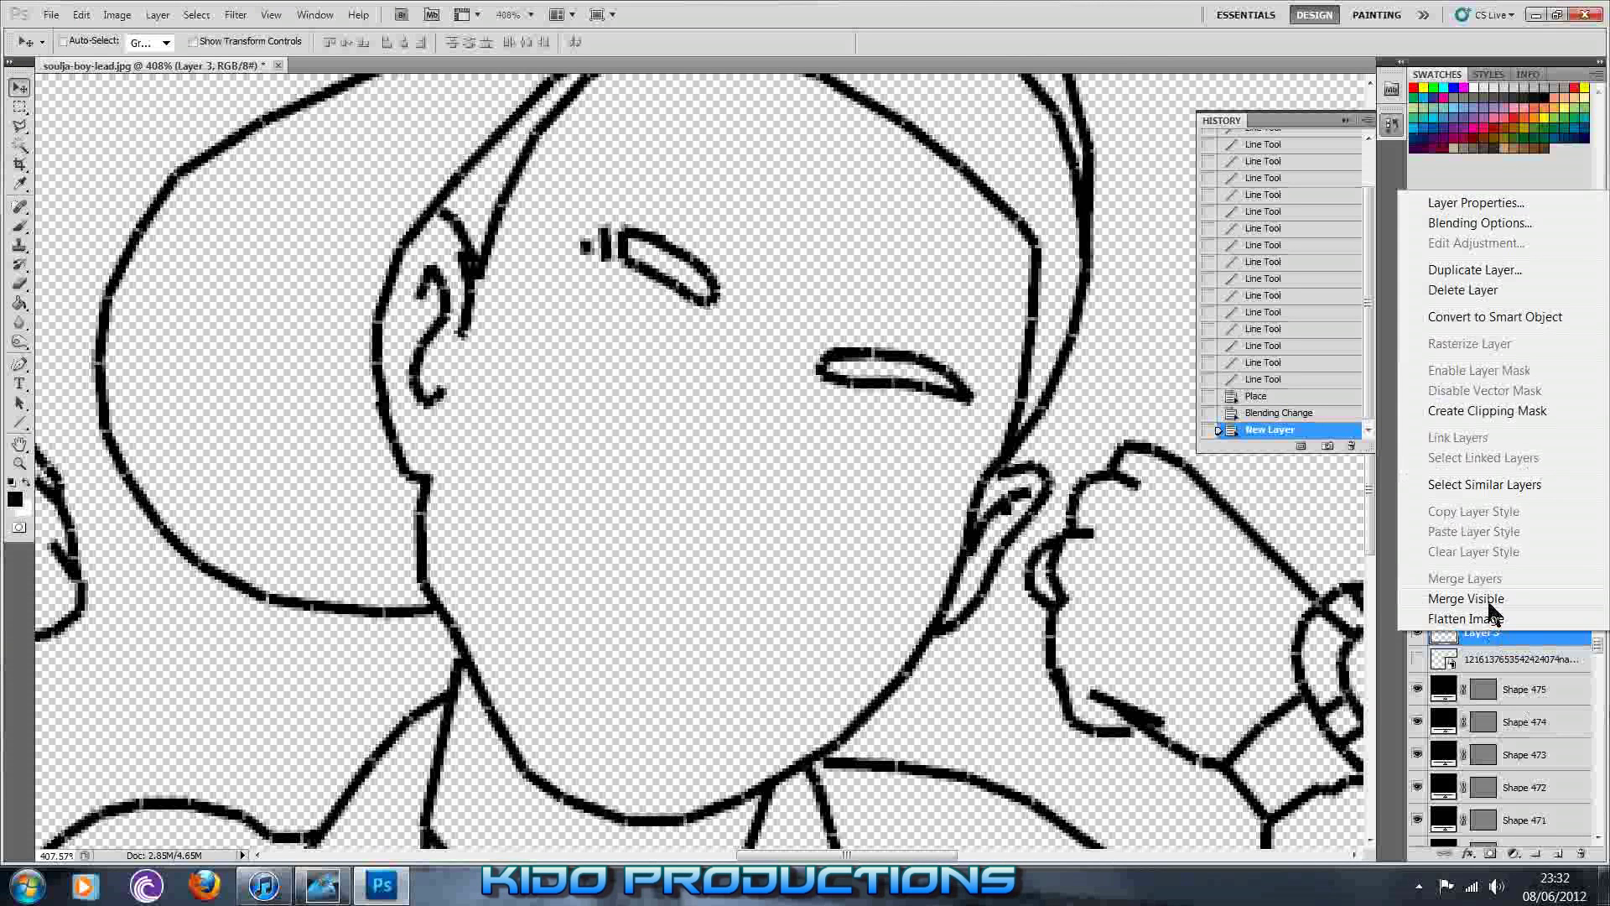
left_click(985, 627)
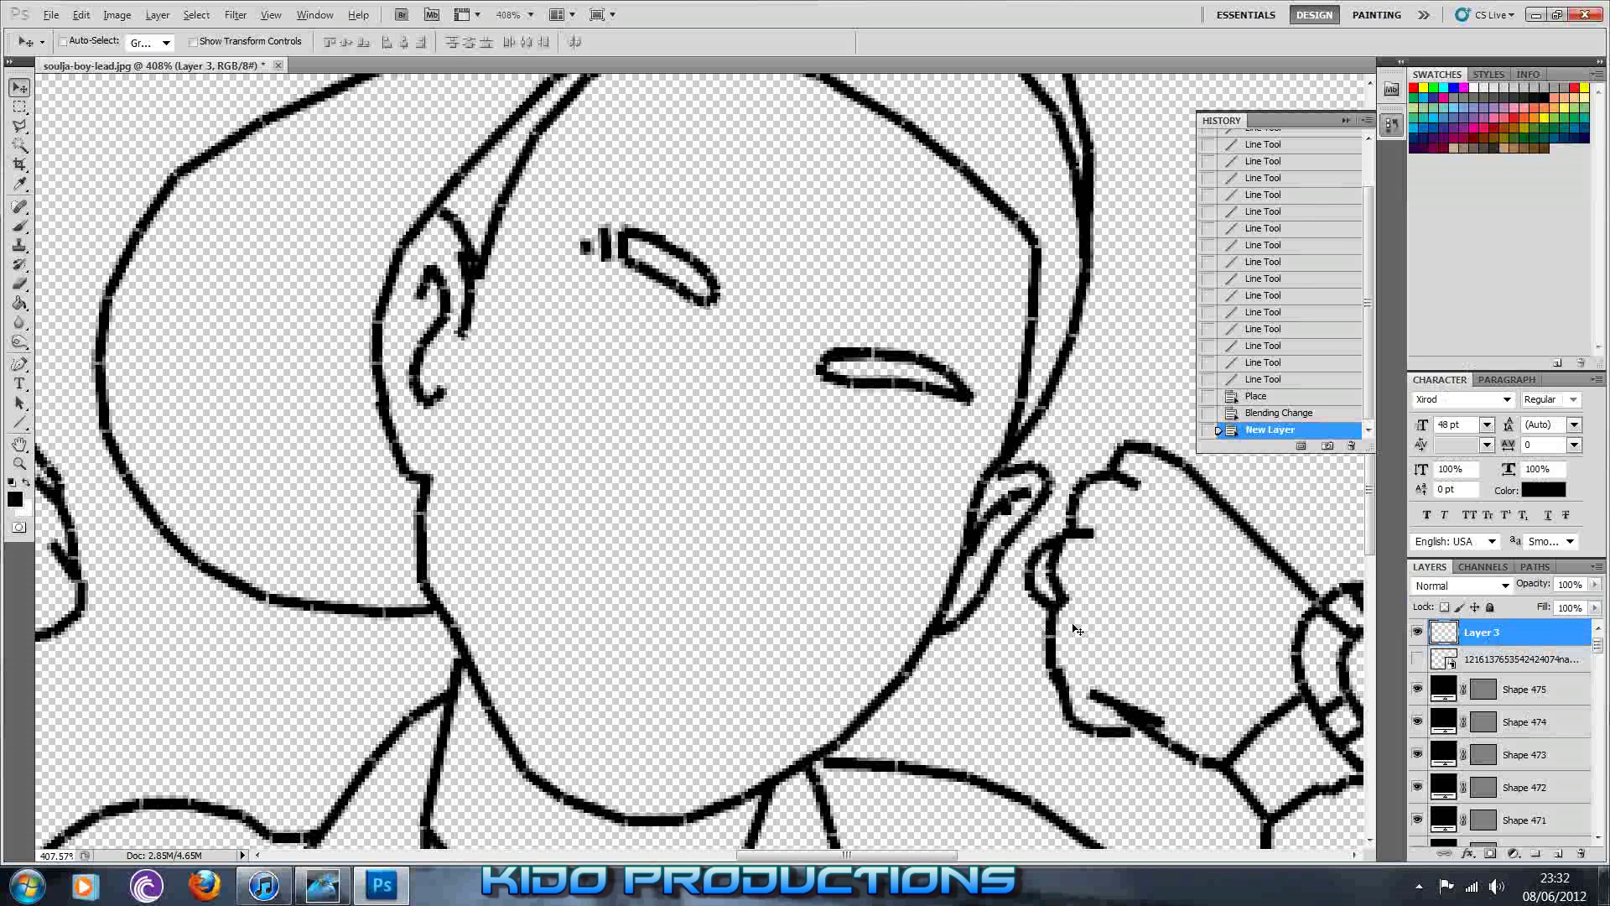
right_click(1479, 649)
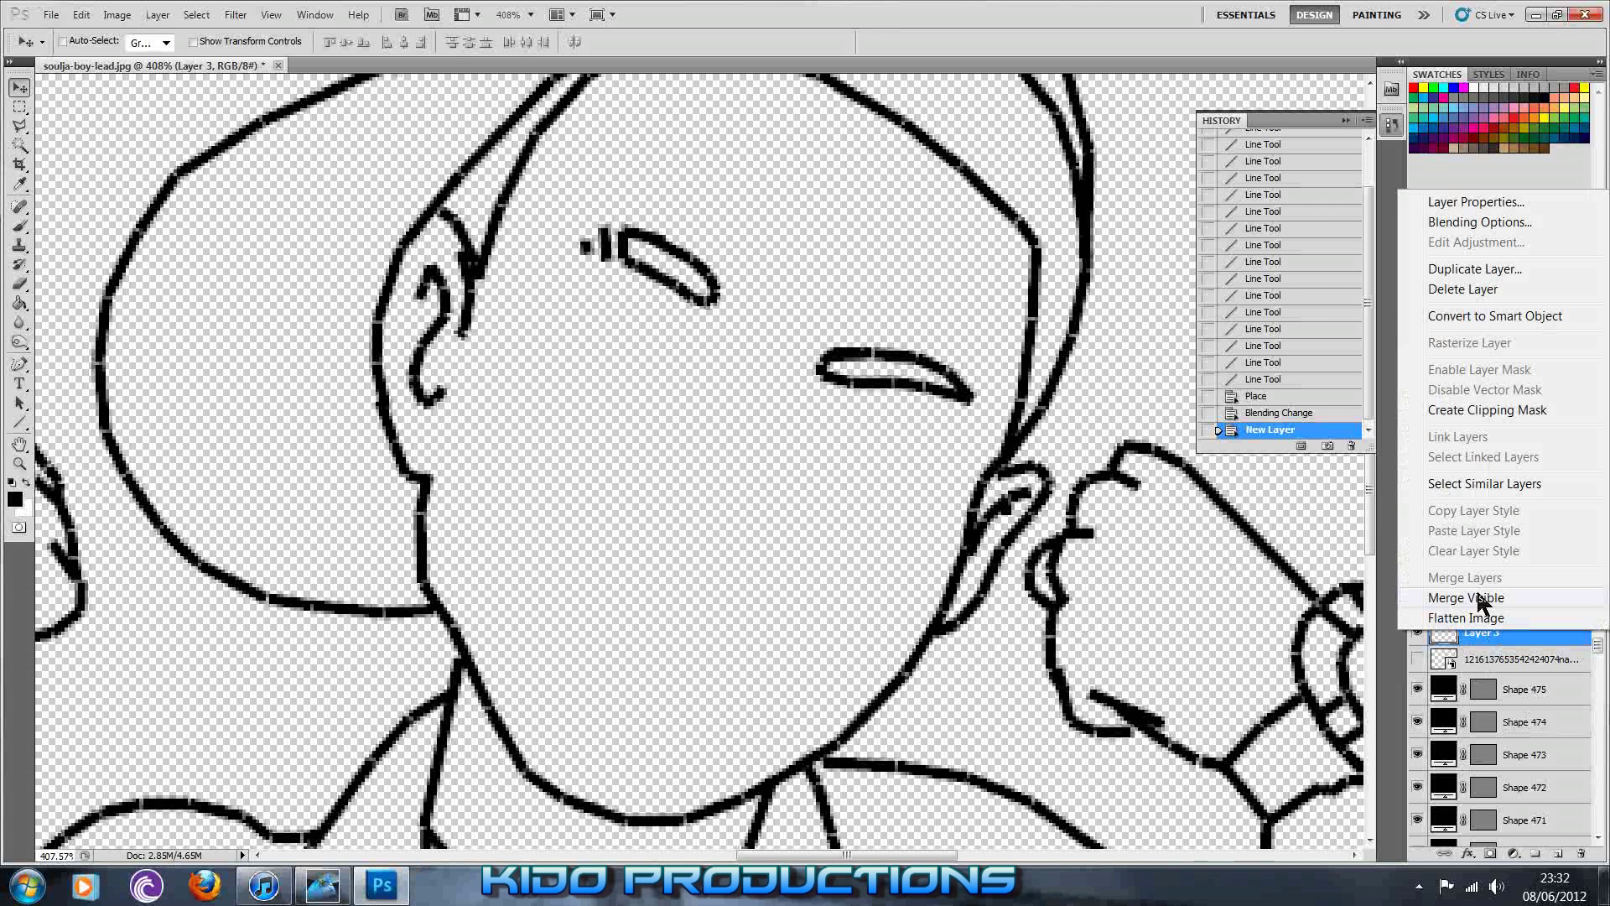
left_click(1436, 598)
left_click(1454, 768)
left_click(1125, 636)
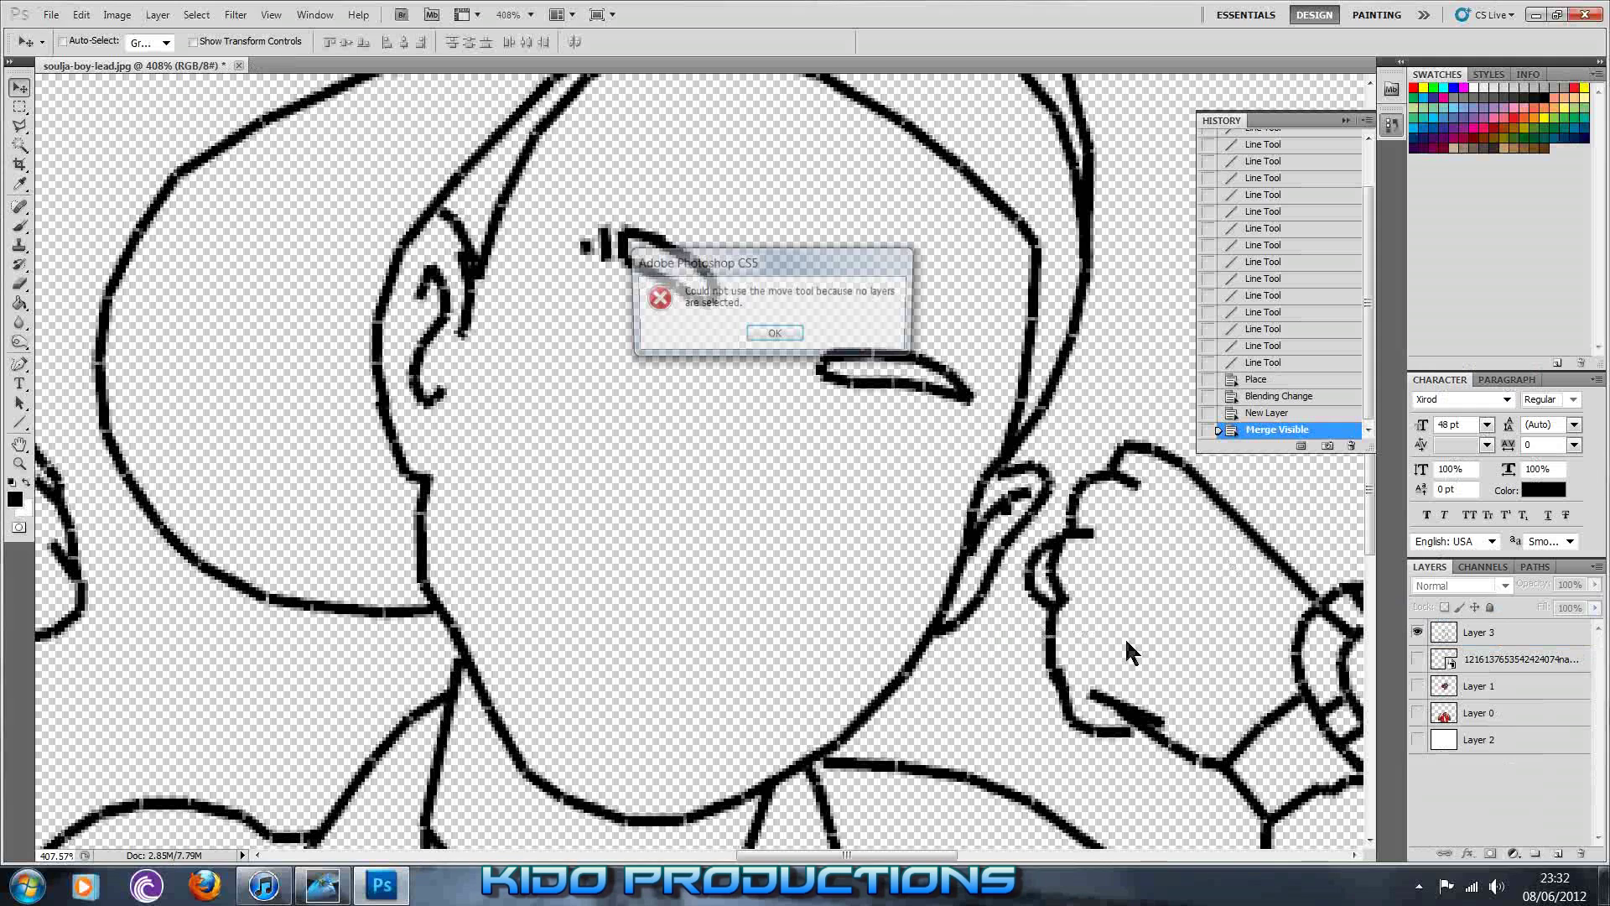
left_click(775, 334)
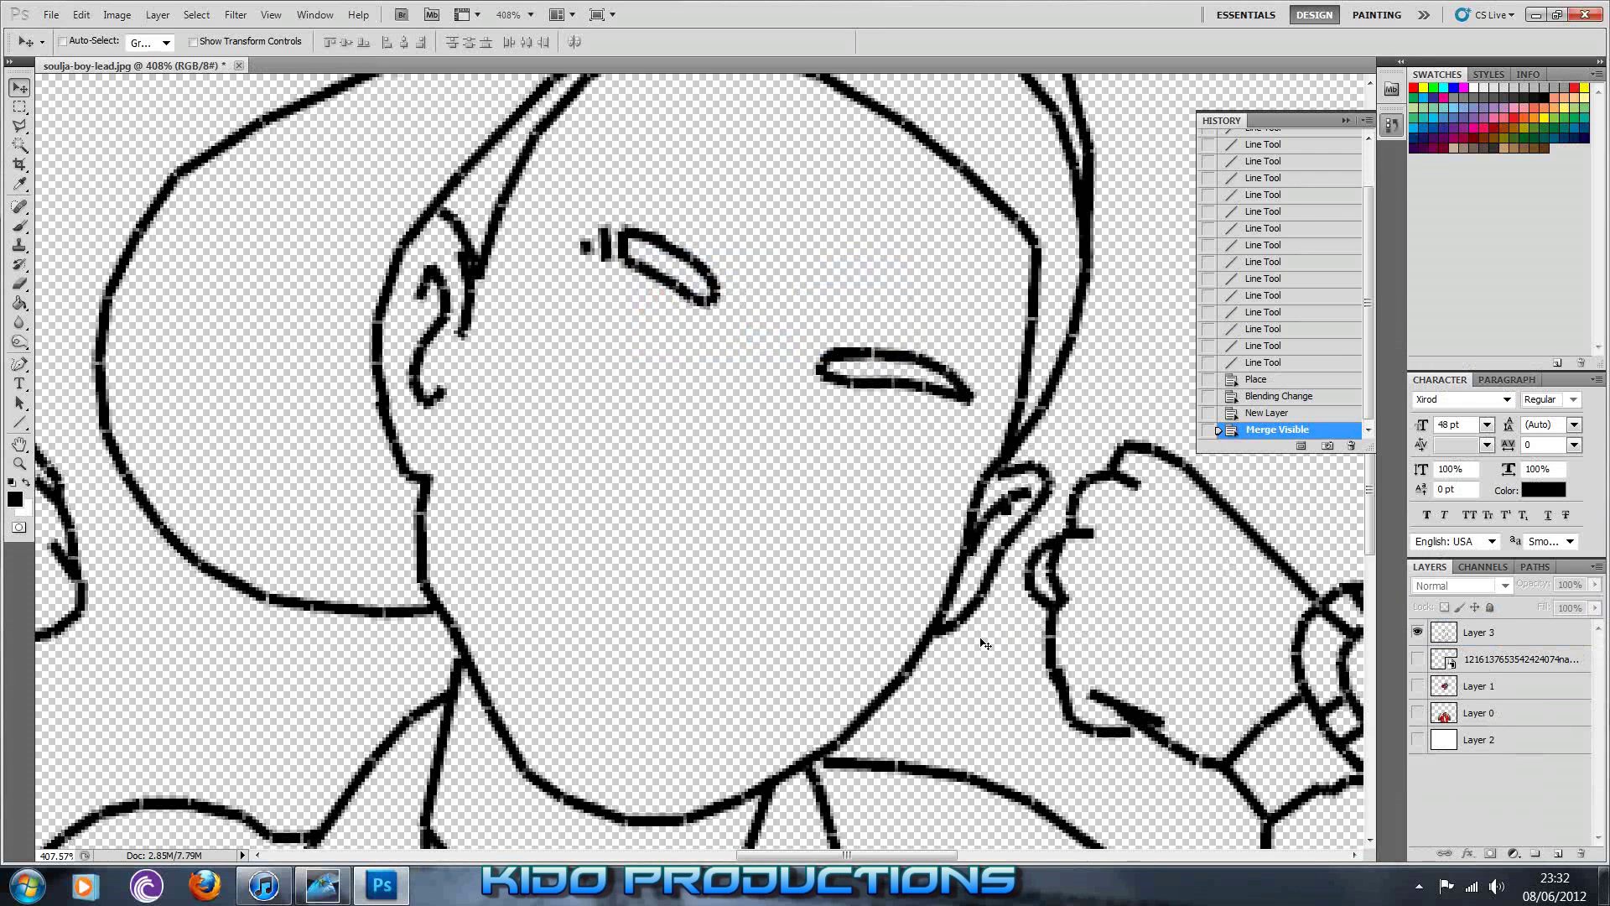
Check the merged line art by toggling its visibility, and show the cartoon eye layer and the white Layer 2
scroll(984, 644, "down", 5)
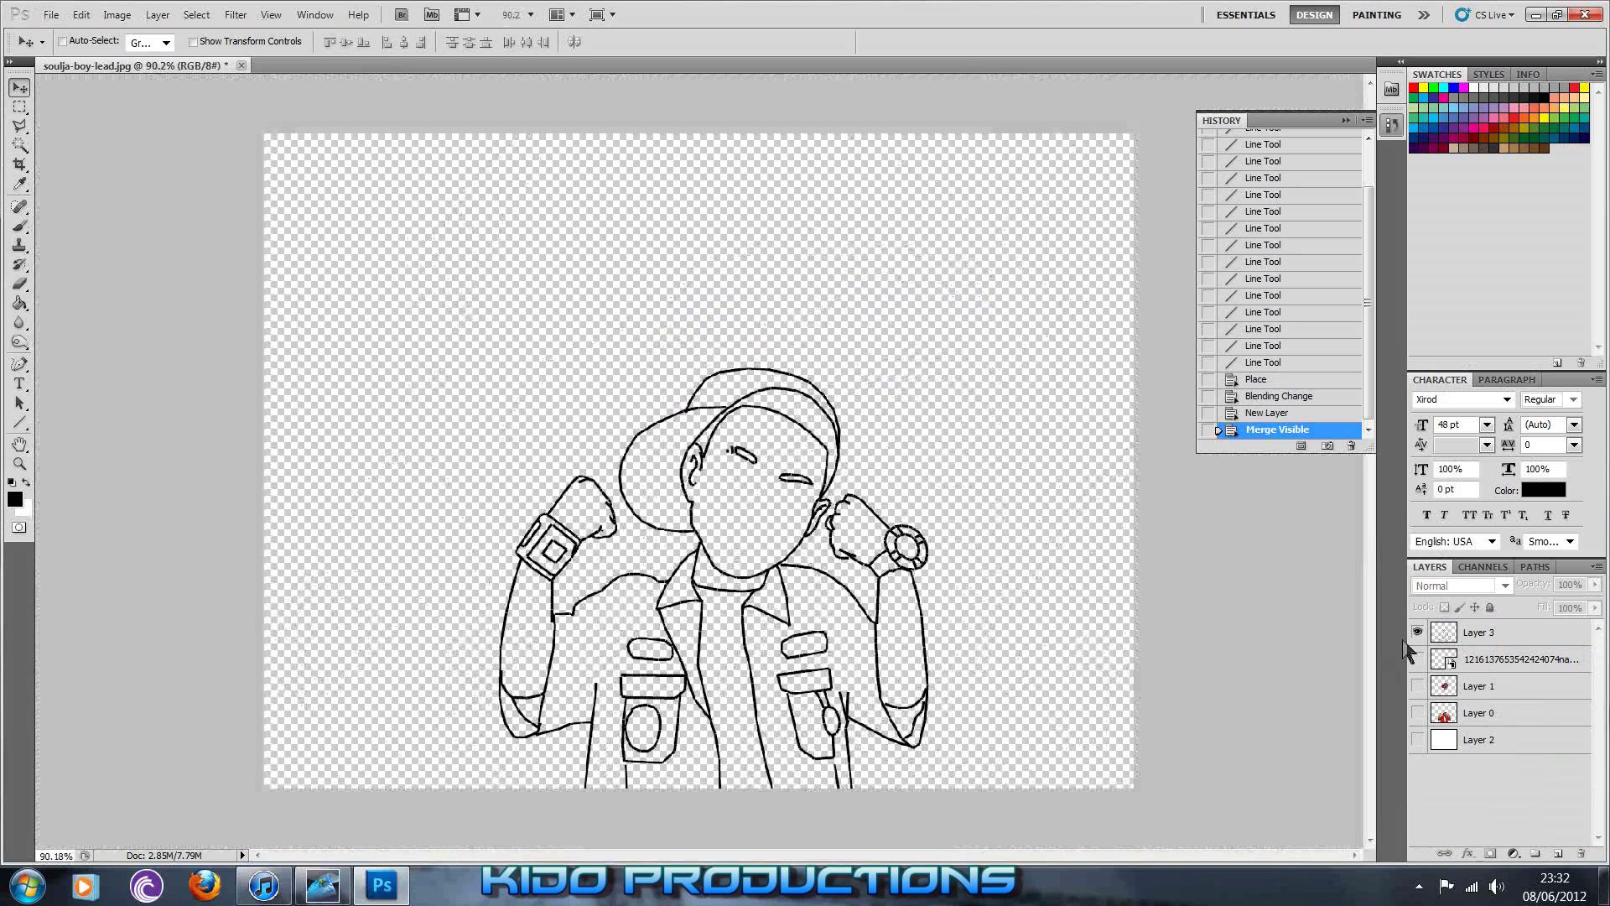
left_click(1417, 632)
left_click(1417, 632)
left_click(1418, 661)
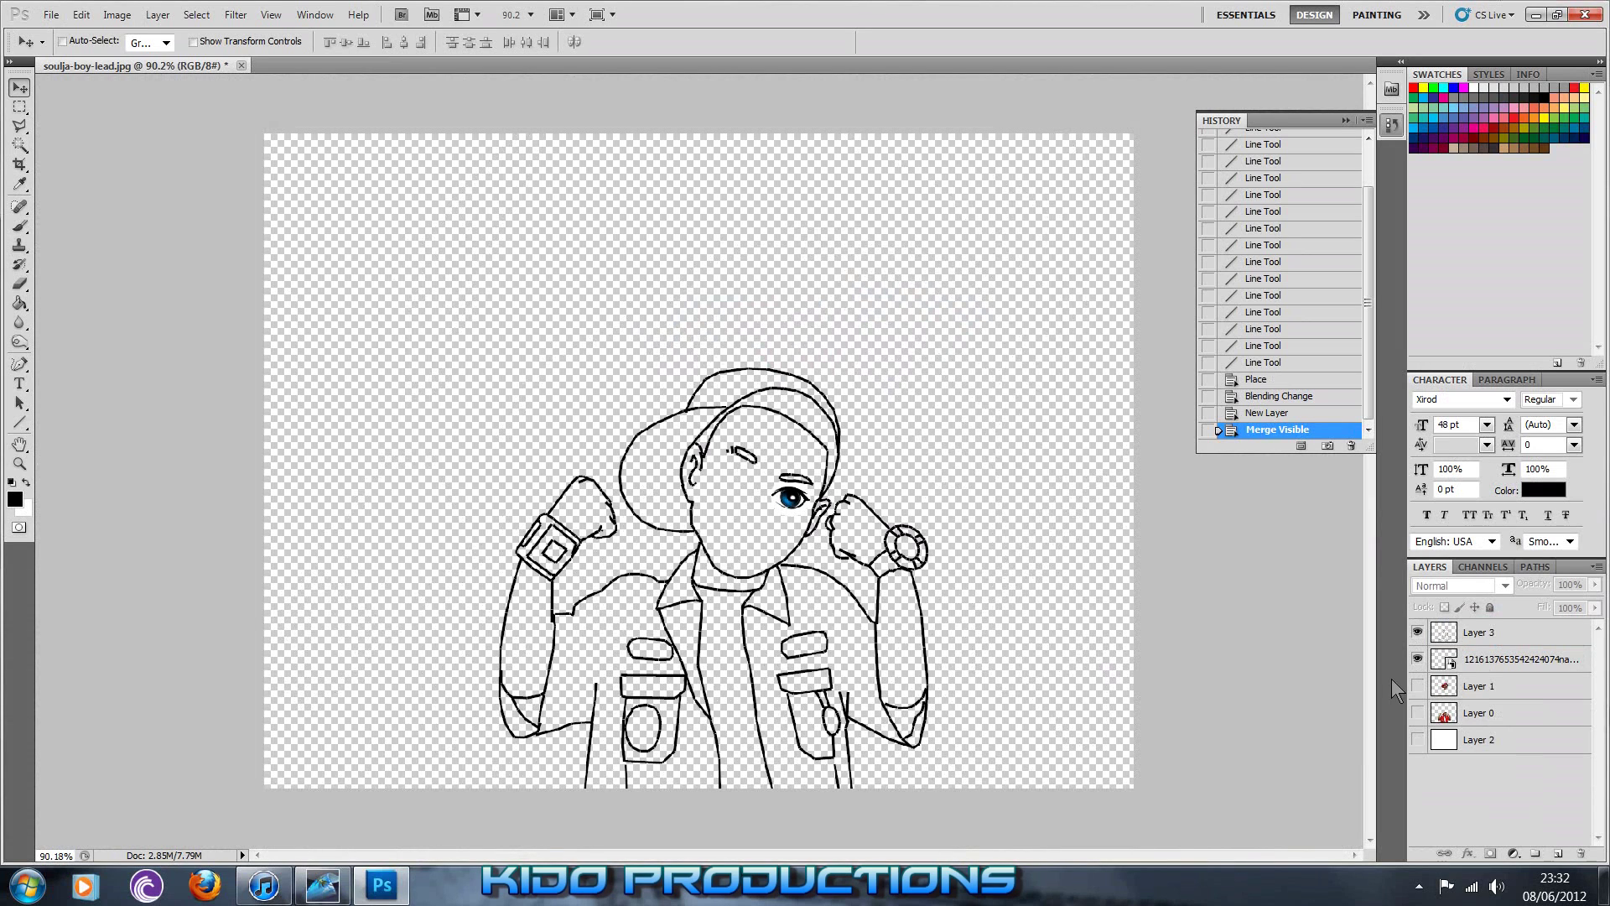
left_click(1418, 740)
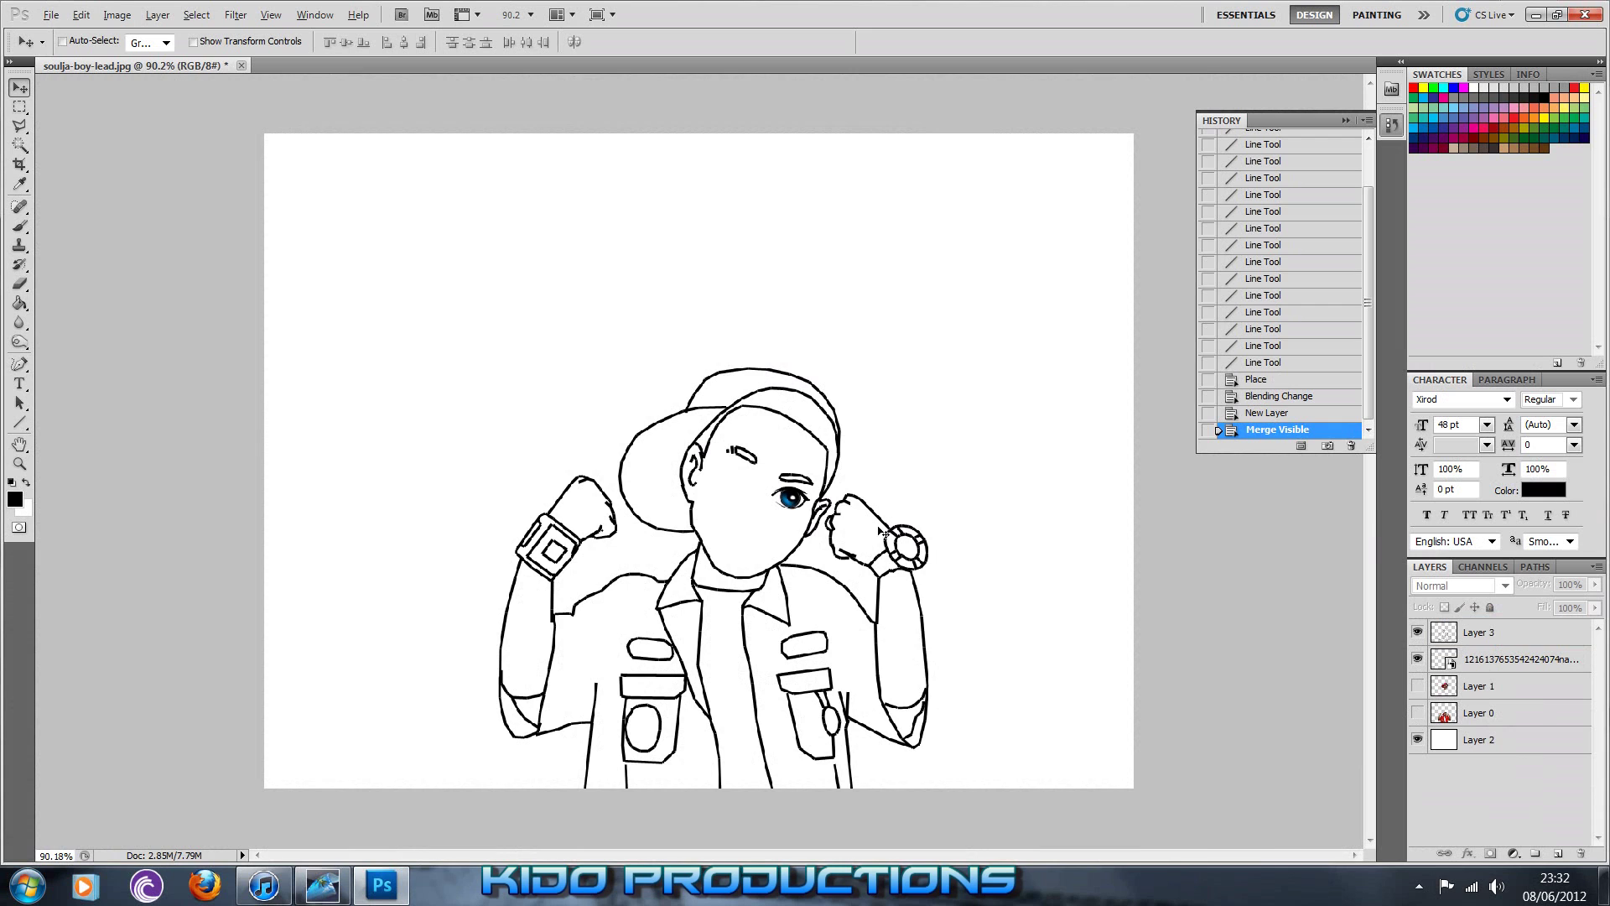
Select the merged line-art layer, Layer 3, as the active layer
scroll(842, 515, "up", 5)
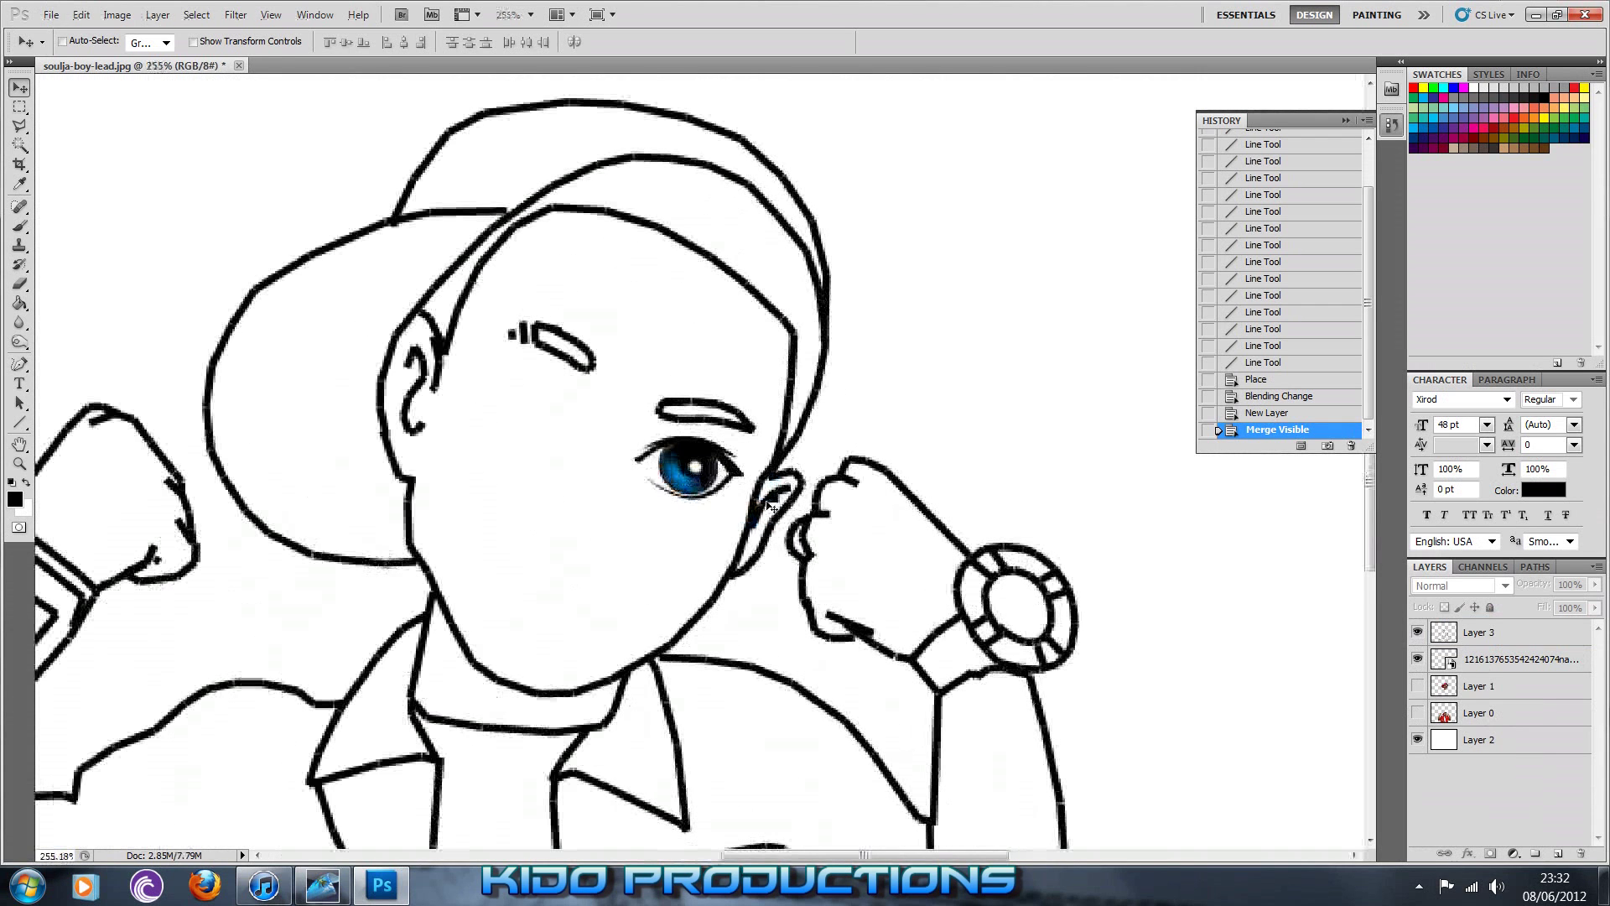
left_click(770, 506)
left_click(753, 332)
left_click(1476, 638)
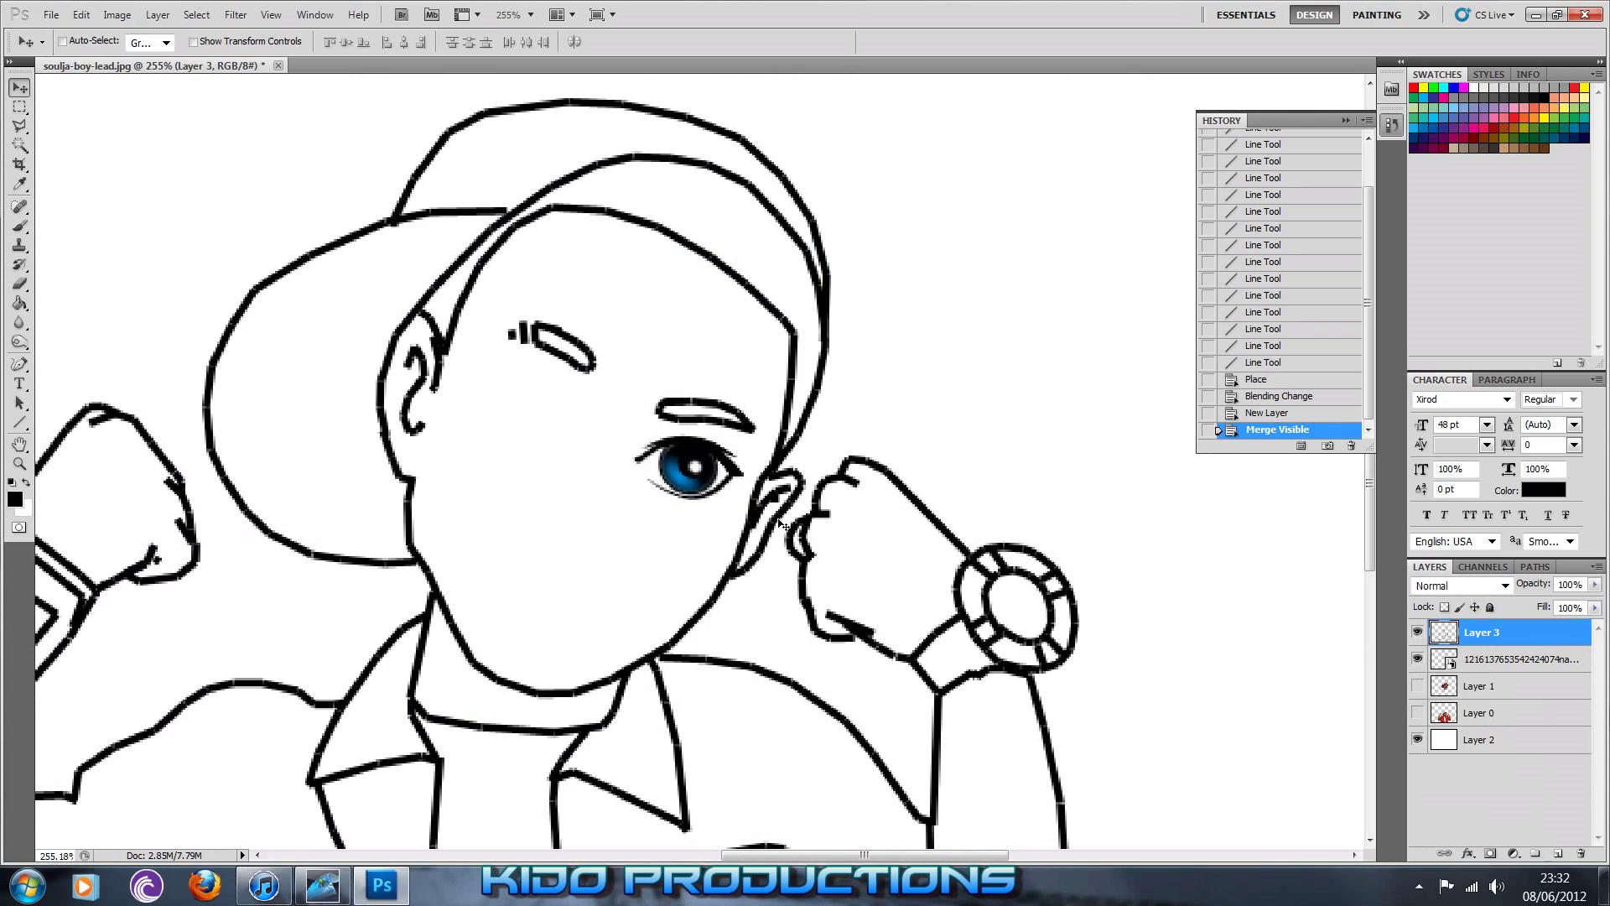
Rename the cartoon eye layer to "eye"
left_click(1503, 661)
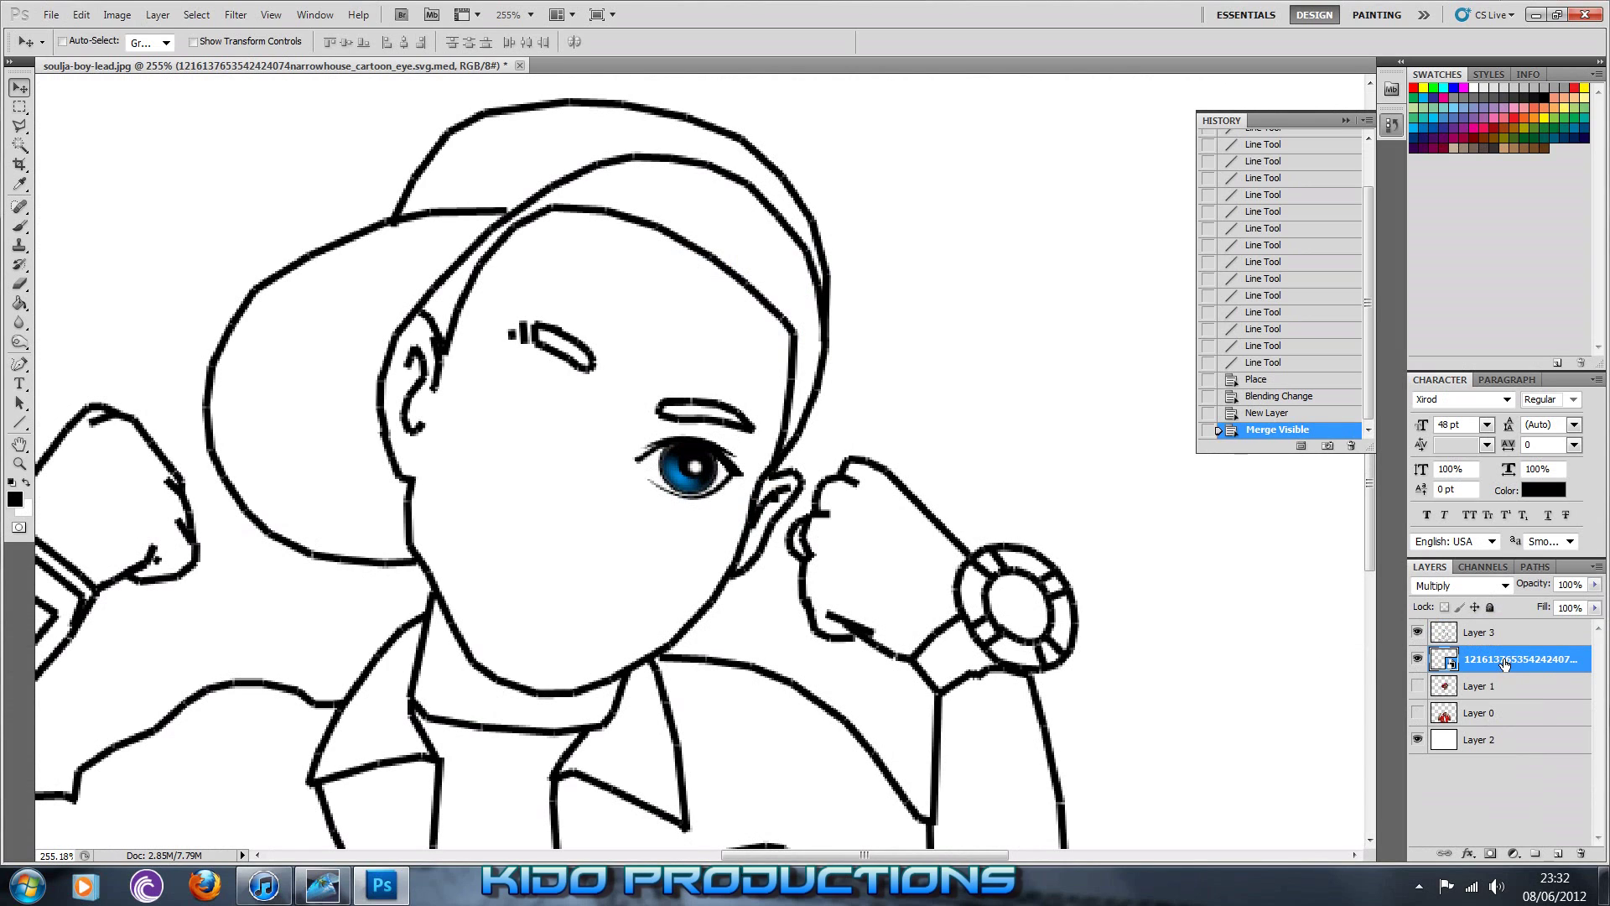
double_click(1505, 663)
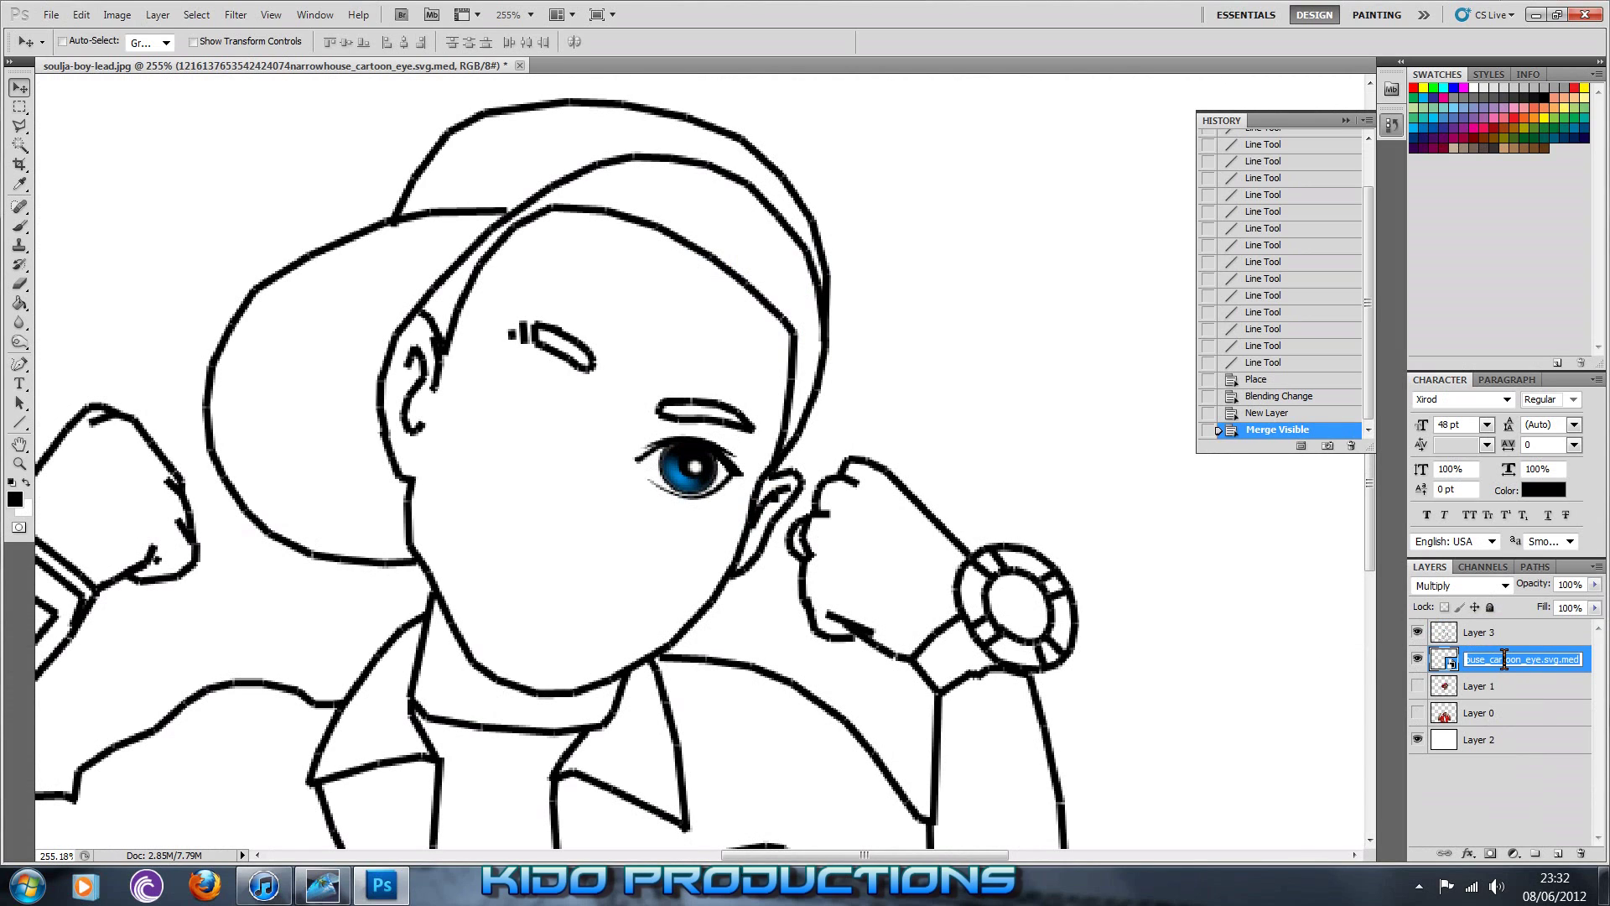
type("eye")
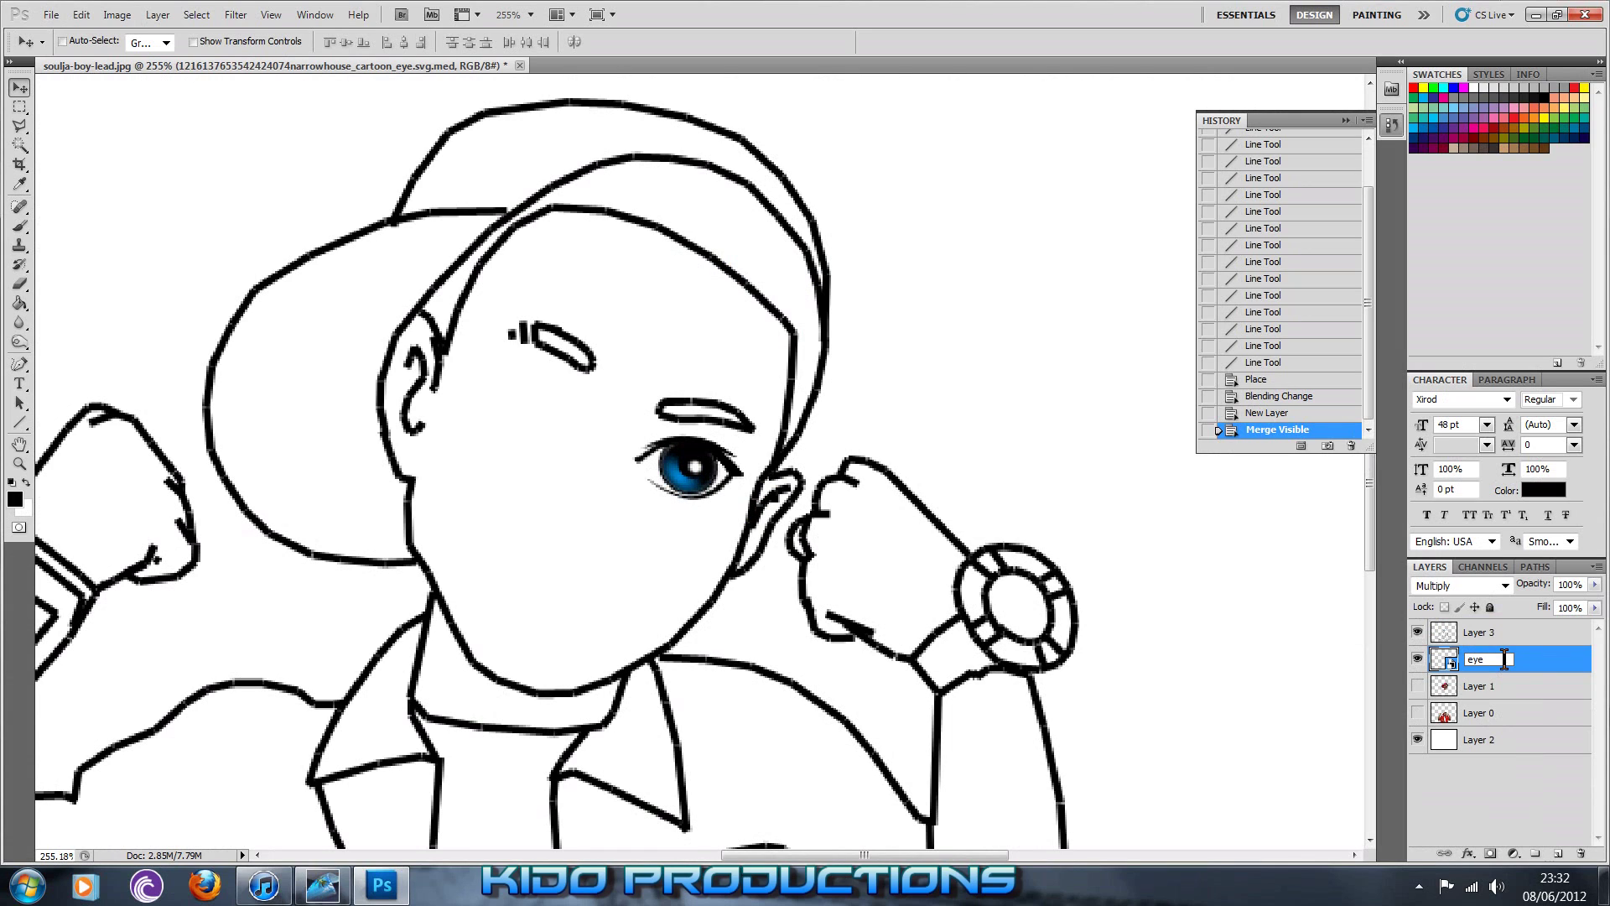
left_click(1458, 792)
Nudge the eye slightly up and to the right, and place a duplicate of it beneath the other eyebrow
left_click(699, 461)
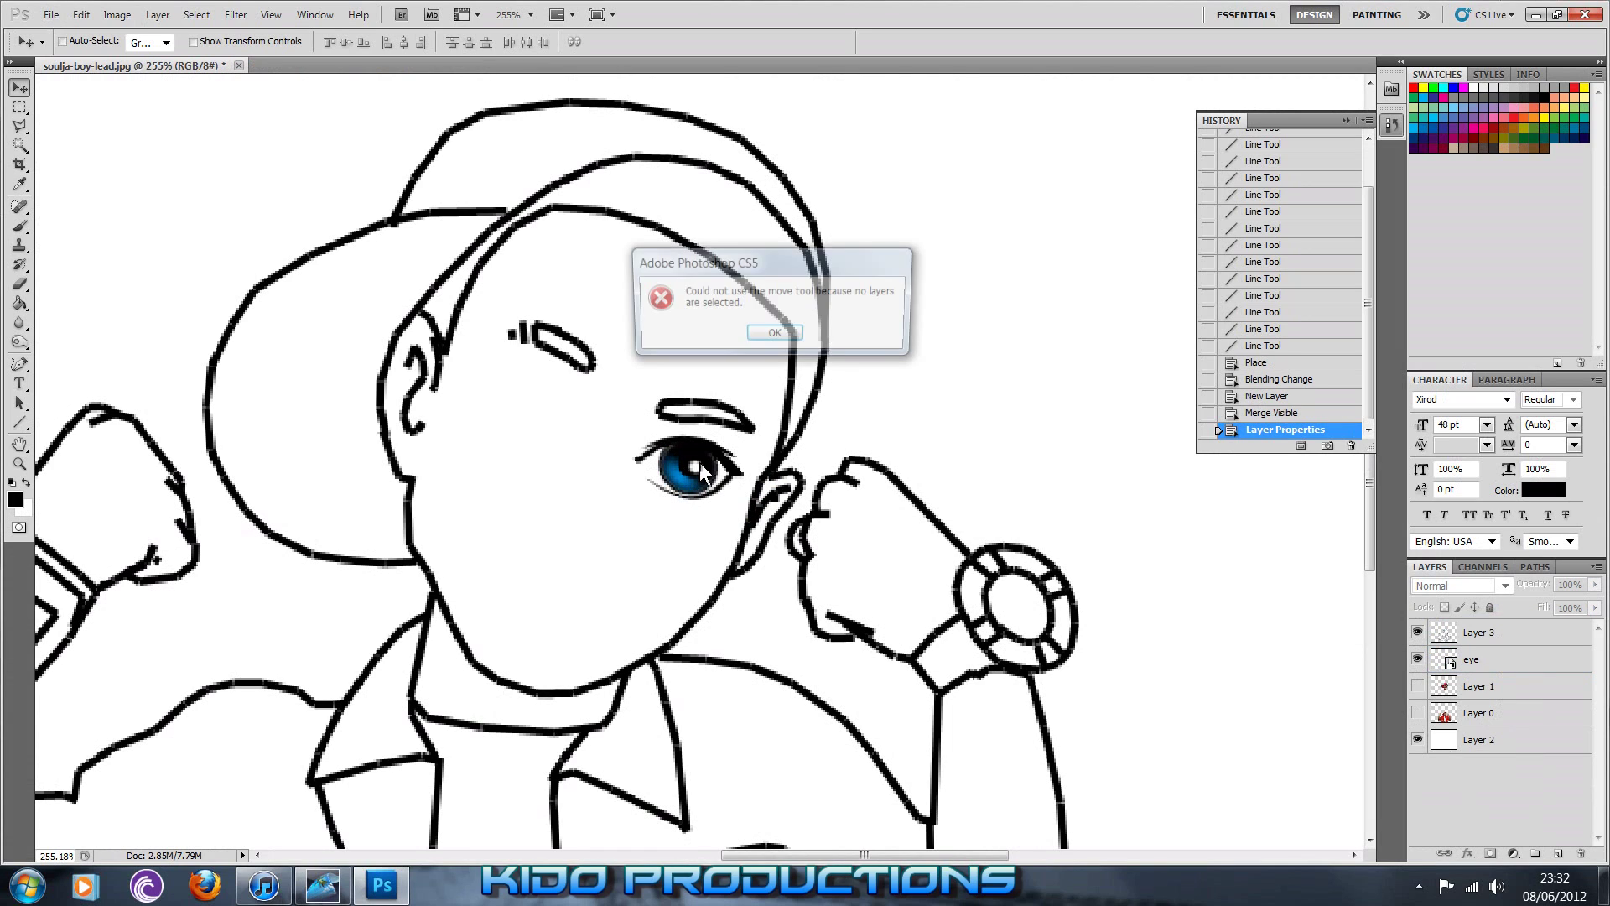
left_click(775, 332)
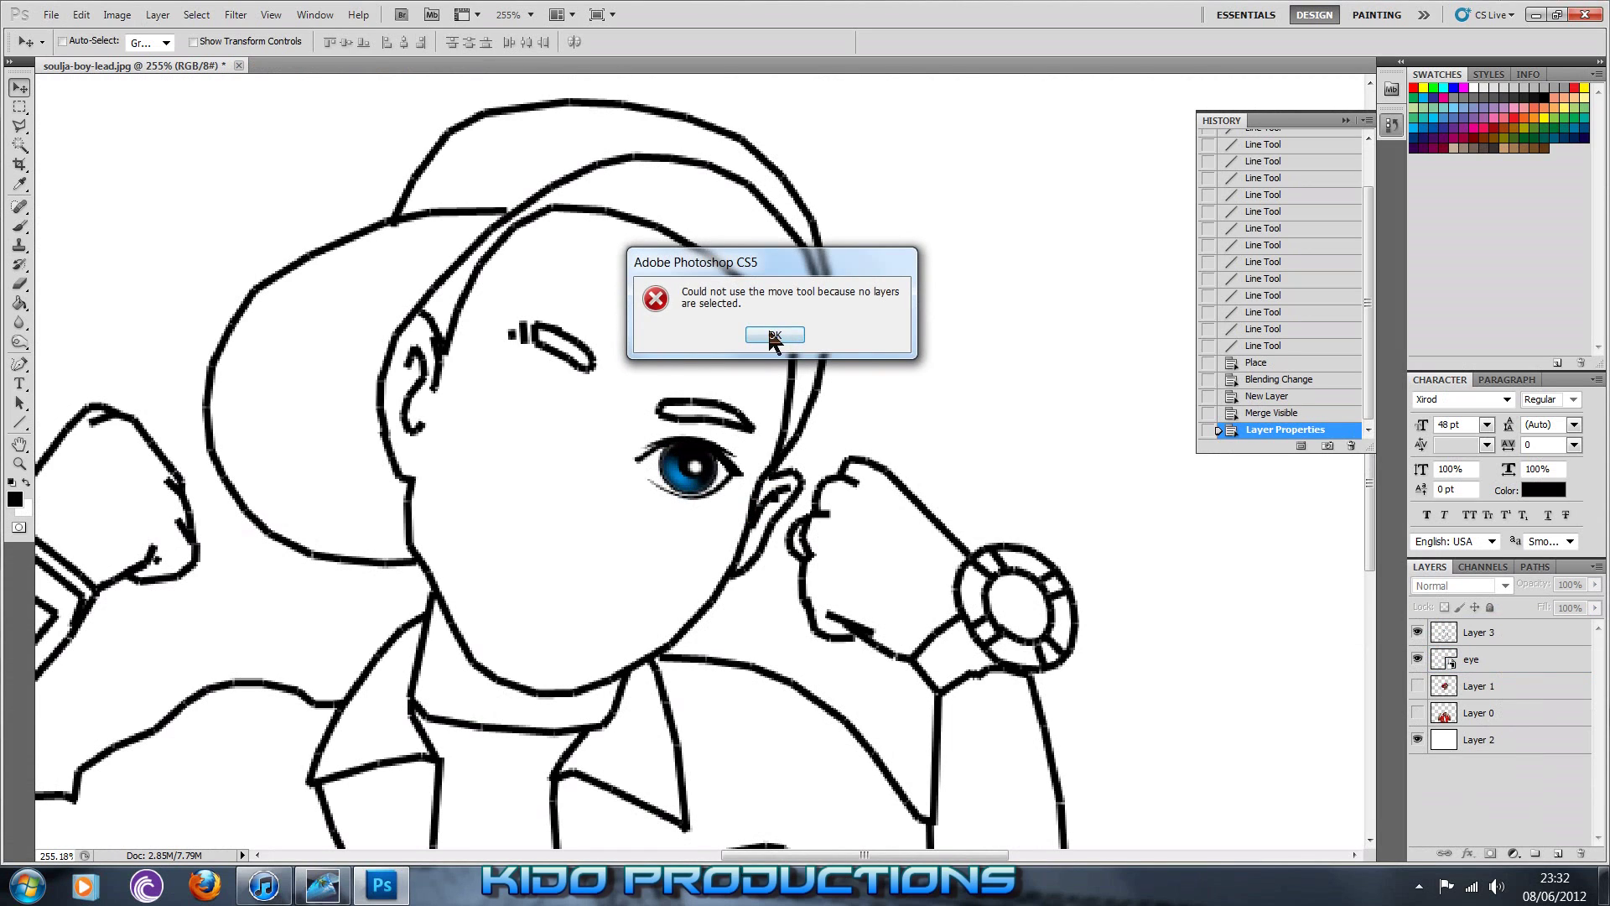
left_click(1481, 668)
left_click_drag(696, 470, 703, 467)
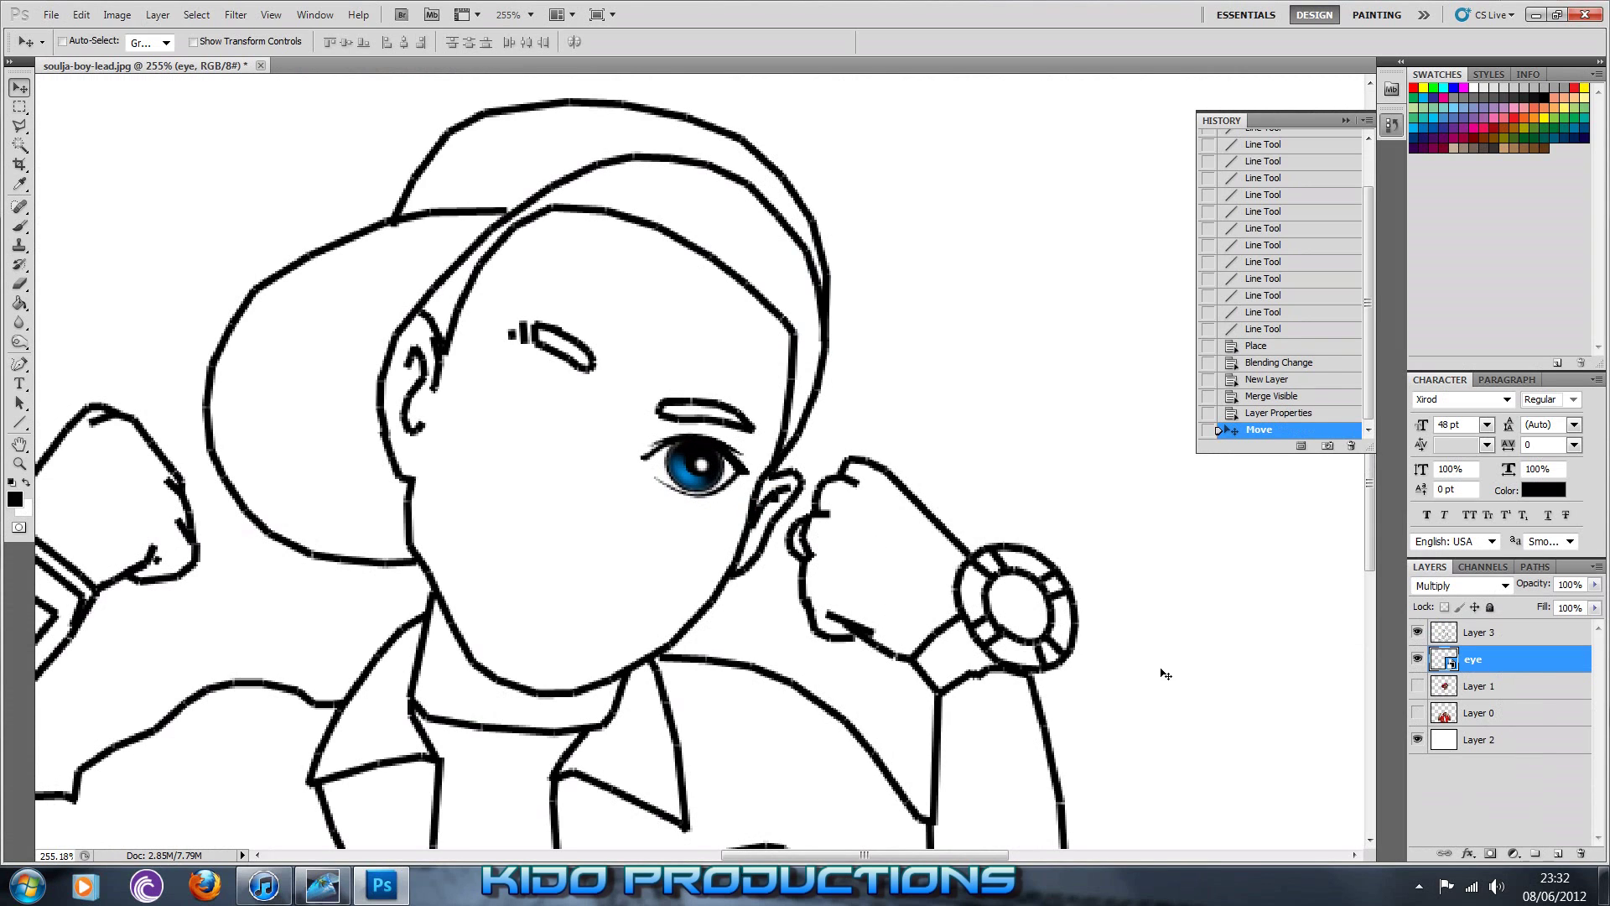
left_click_drag(1558, 663, 1558, 853)
left_click_drag(699, 473, 544, 408)
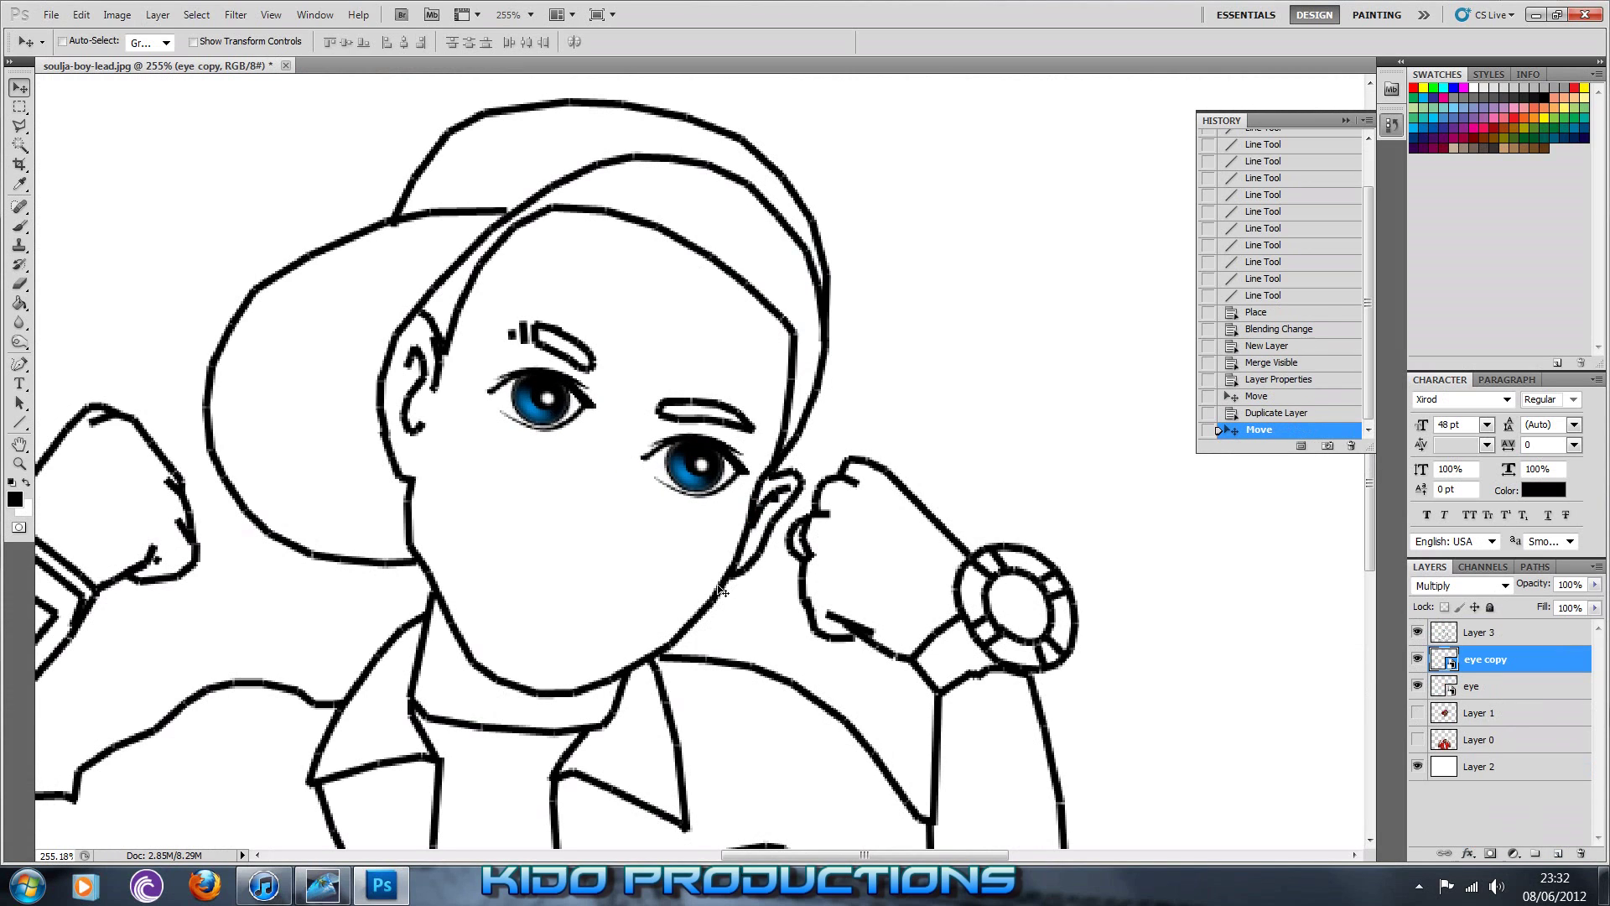
Mirror the copied eye with Free Transform, narrow it to about 8.75% width and rotate it to about -9.65°
key("ctrl+t")
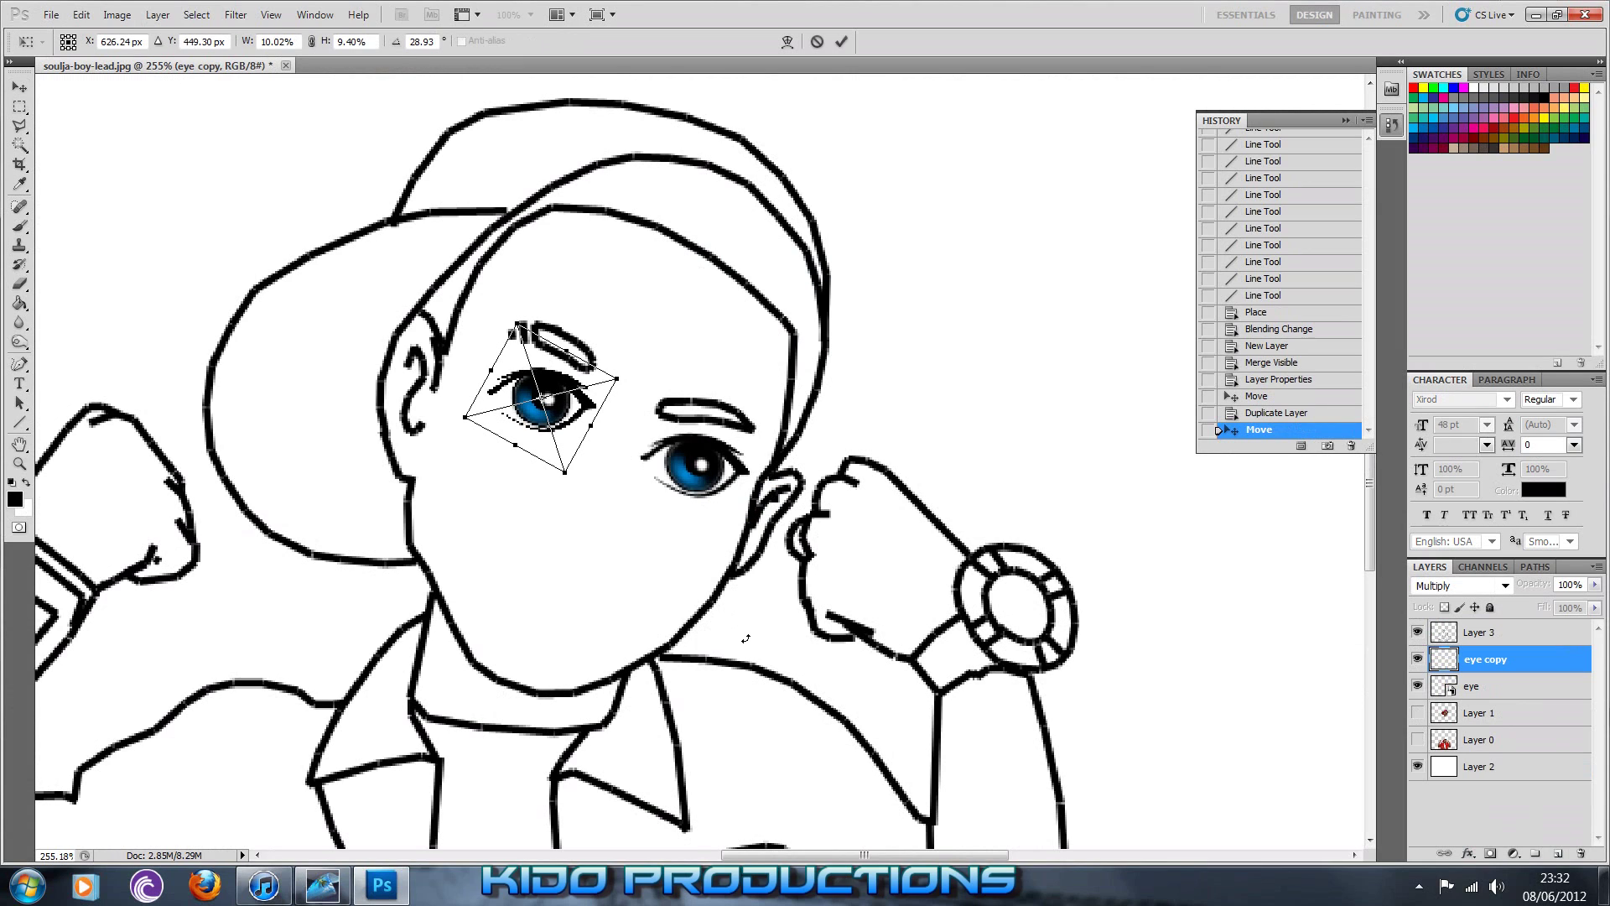
left_click_drag(593, 427, 521, 400)
mouse_move(619, 407)
left_mouse_down()
mouse_move(629, 385)
mouse_move(600, 394)
left_mouse_up()
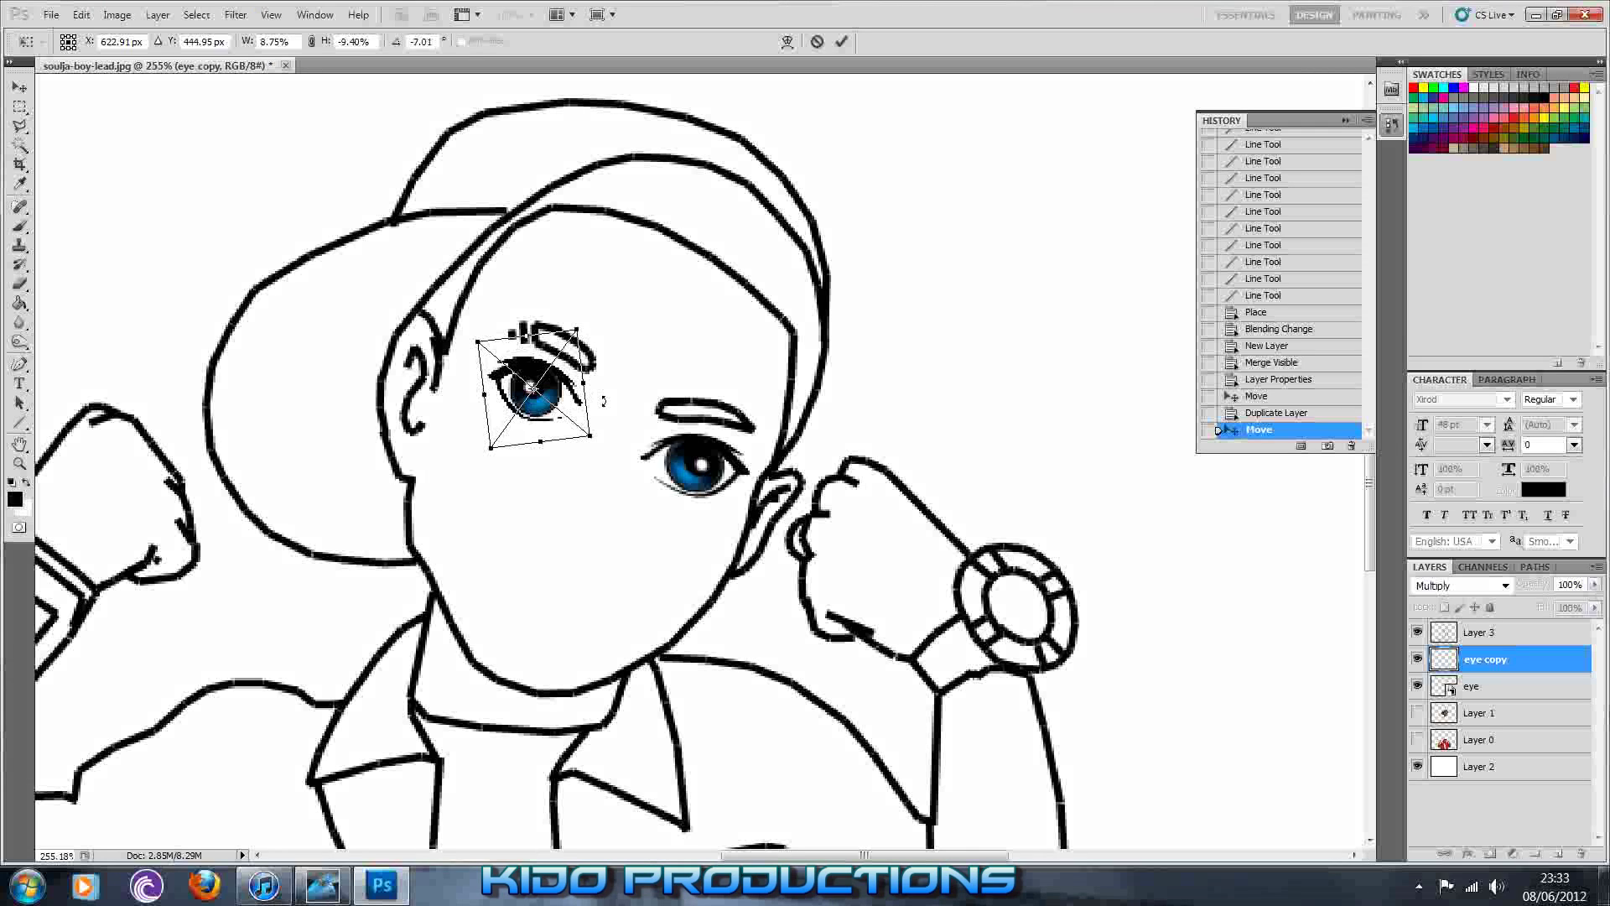
left_click_drag(618, 423, 611, 432)
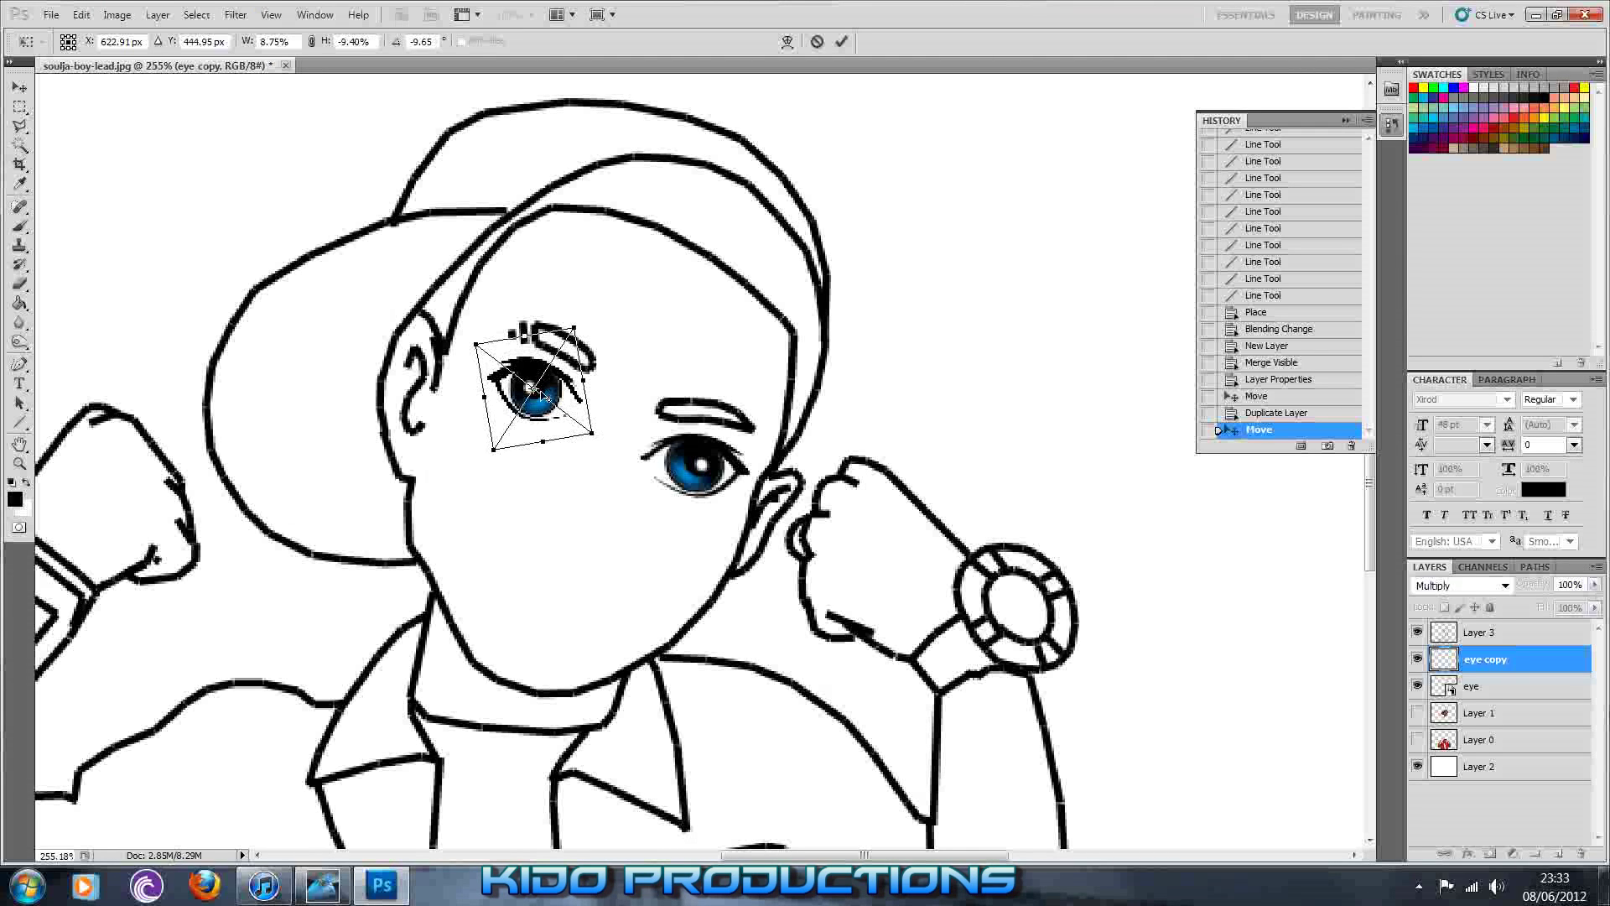
Fine-tune the mirrored eye's position beneath the eyebrow, resize it to about 8.71% width and -9.66% height, and apply the transform
scroll(558, 325, "up", 3)
scroll(532, 388, "up", 2)
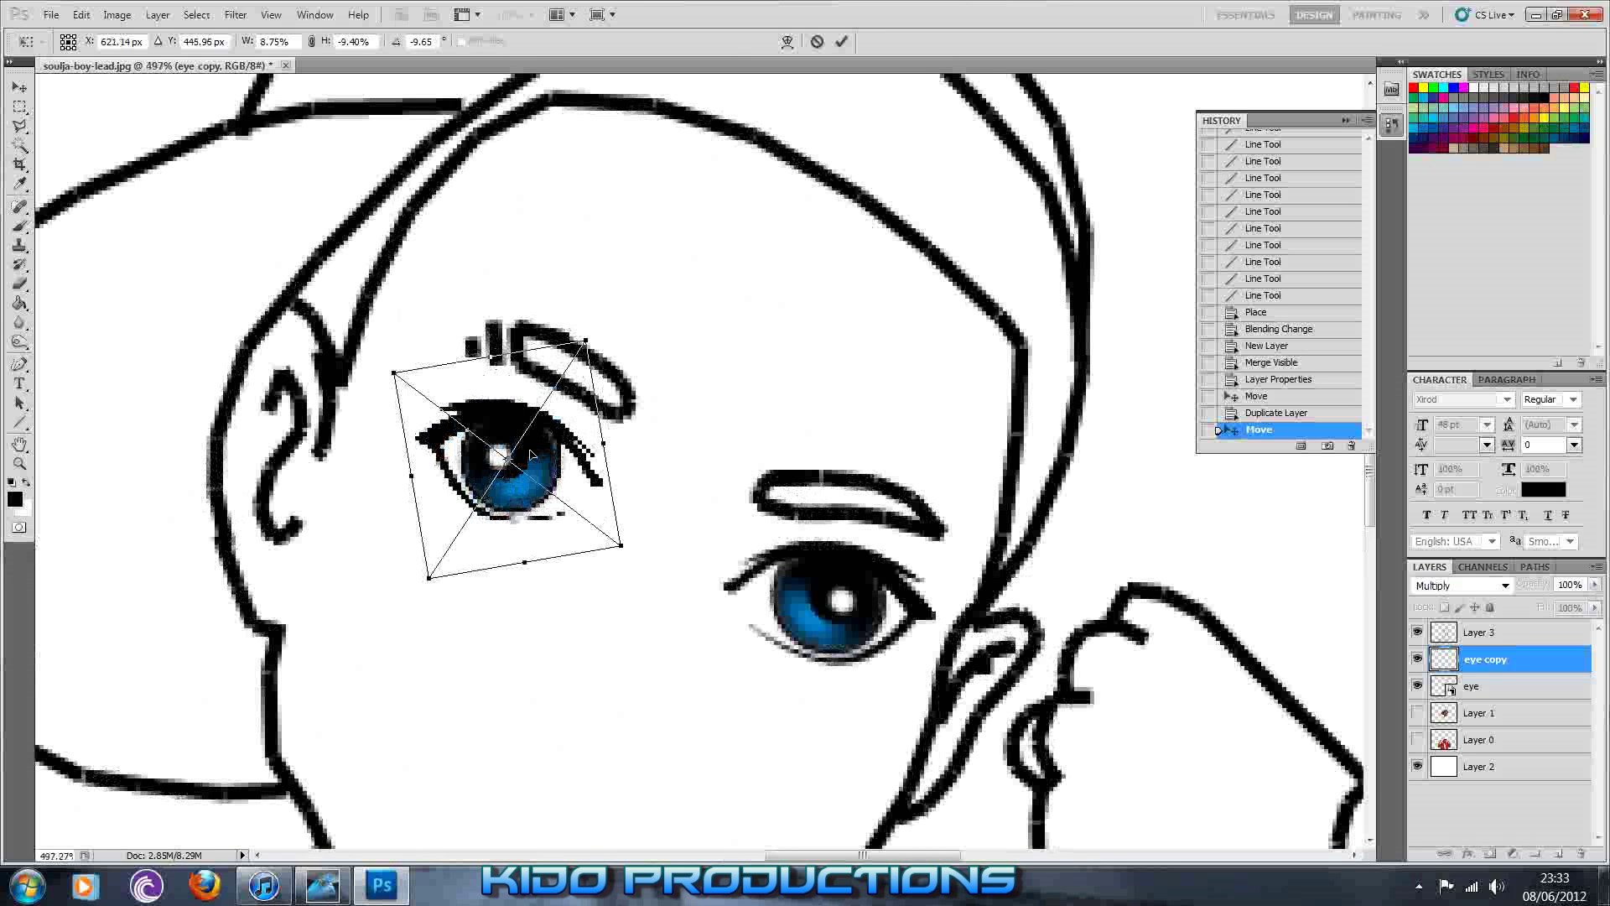
left_click_drag(391, 371, 394, 367)
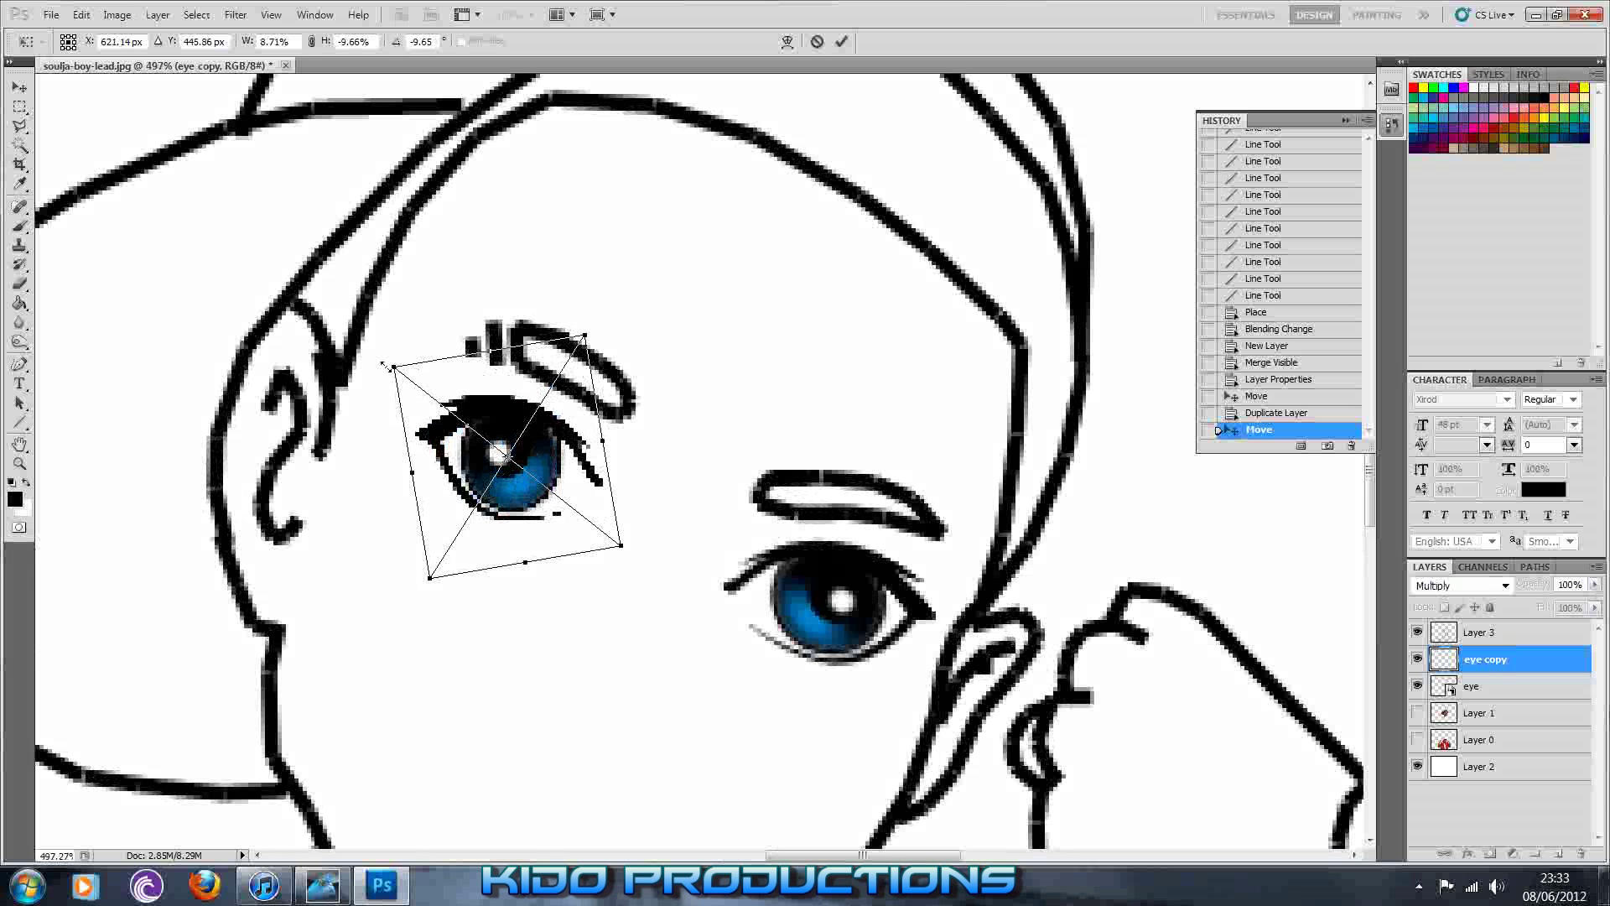
scroll(631, 517, "down", 2)
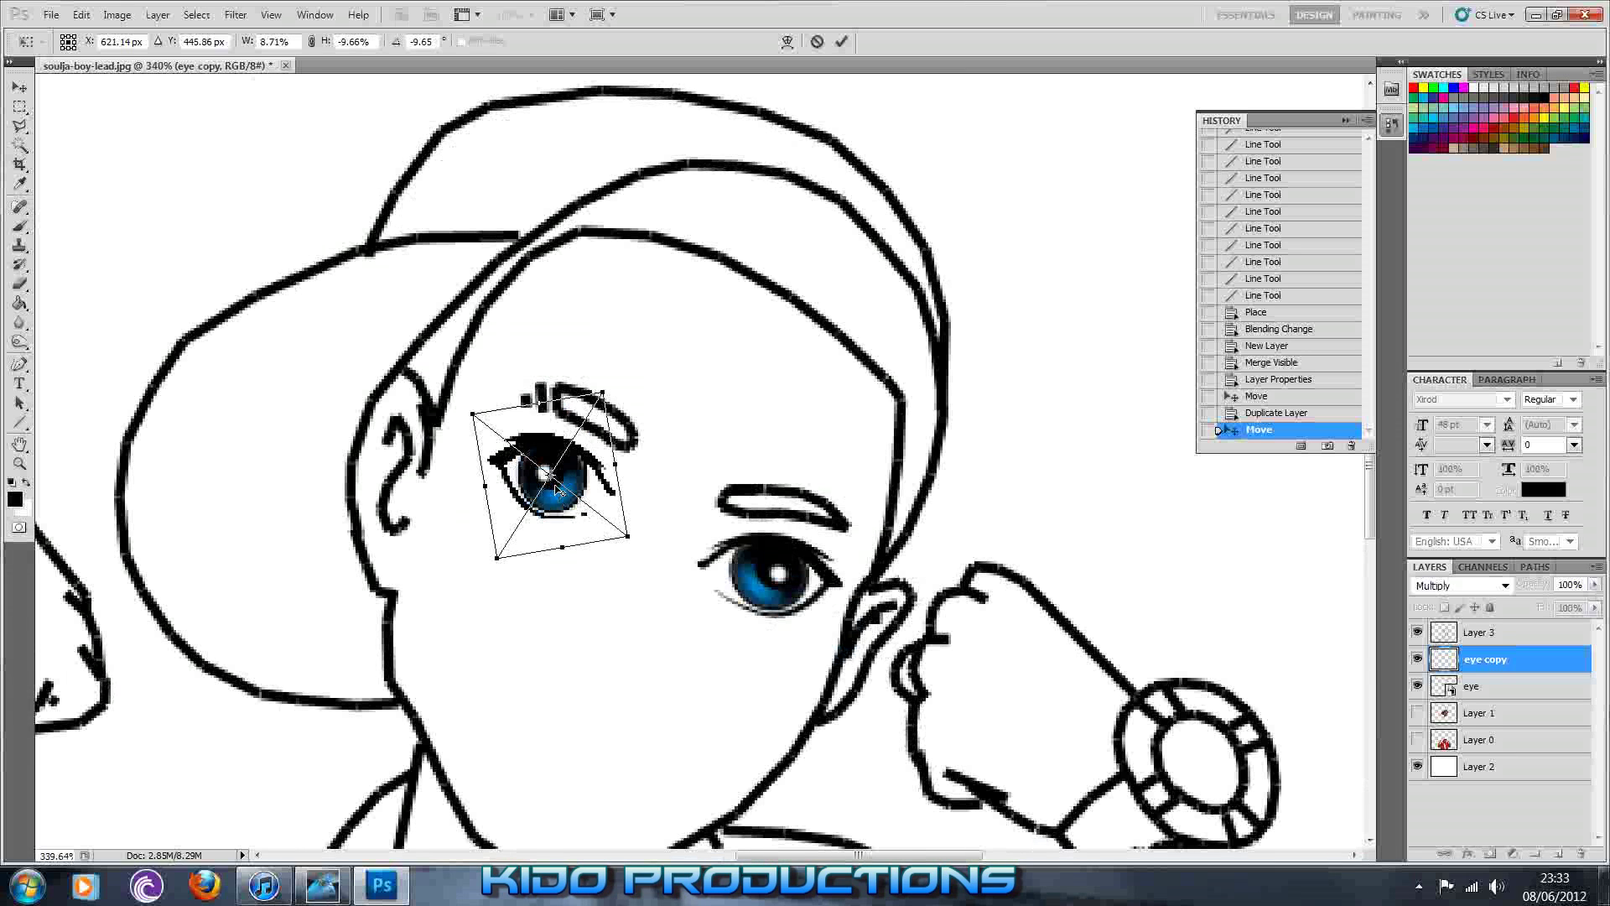
left_click(18, 86)
left_click(725, 339)
scroll(1006, 521, "down", 3)
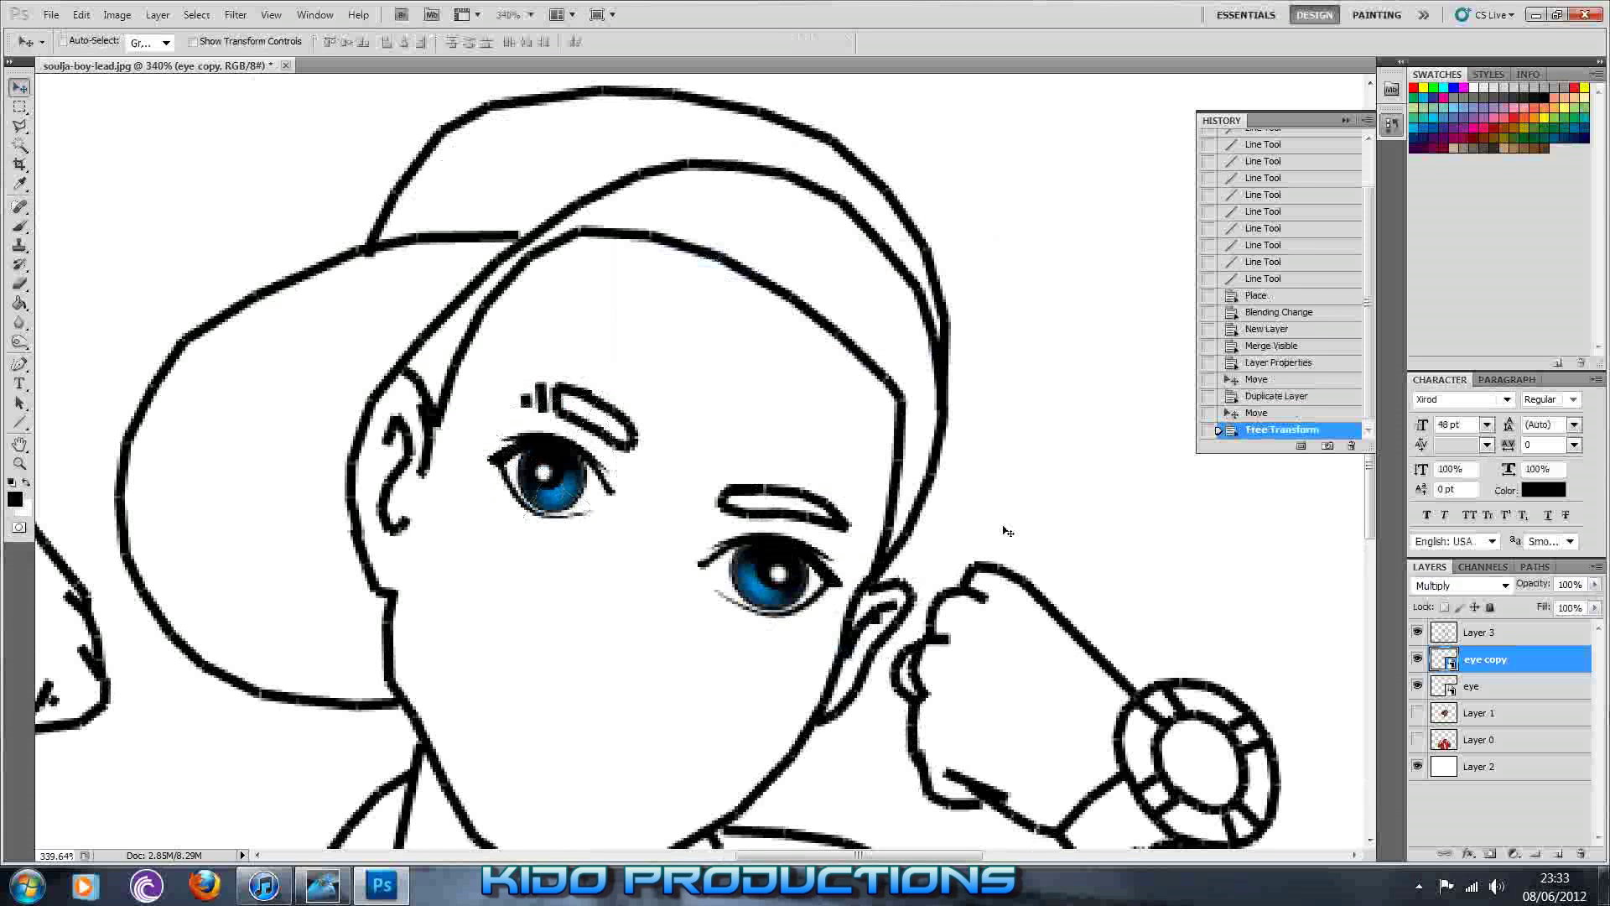
scroll(1006, 525, "down", 2)
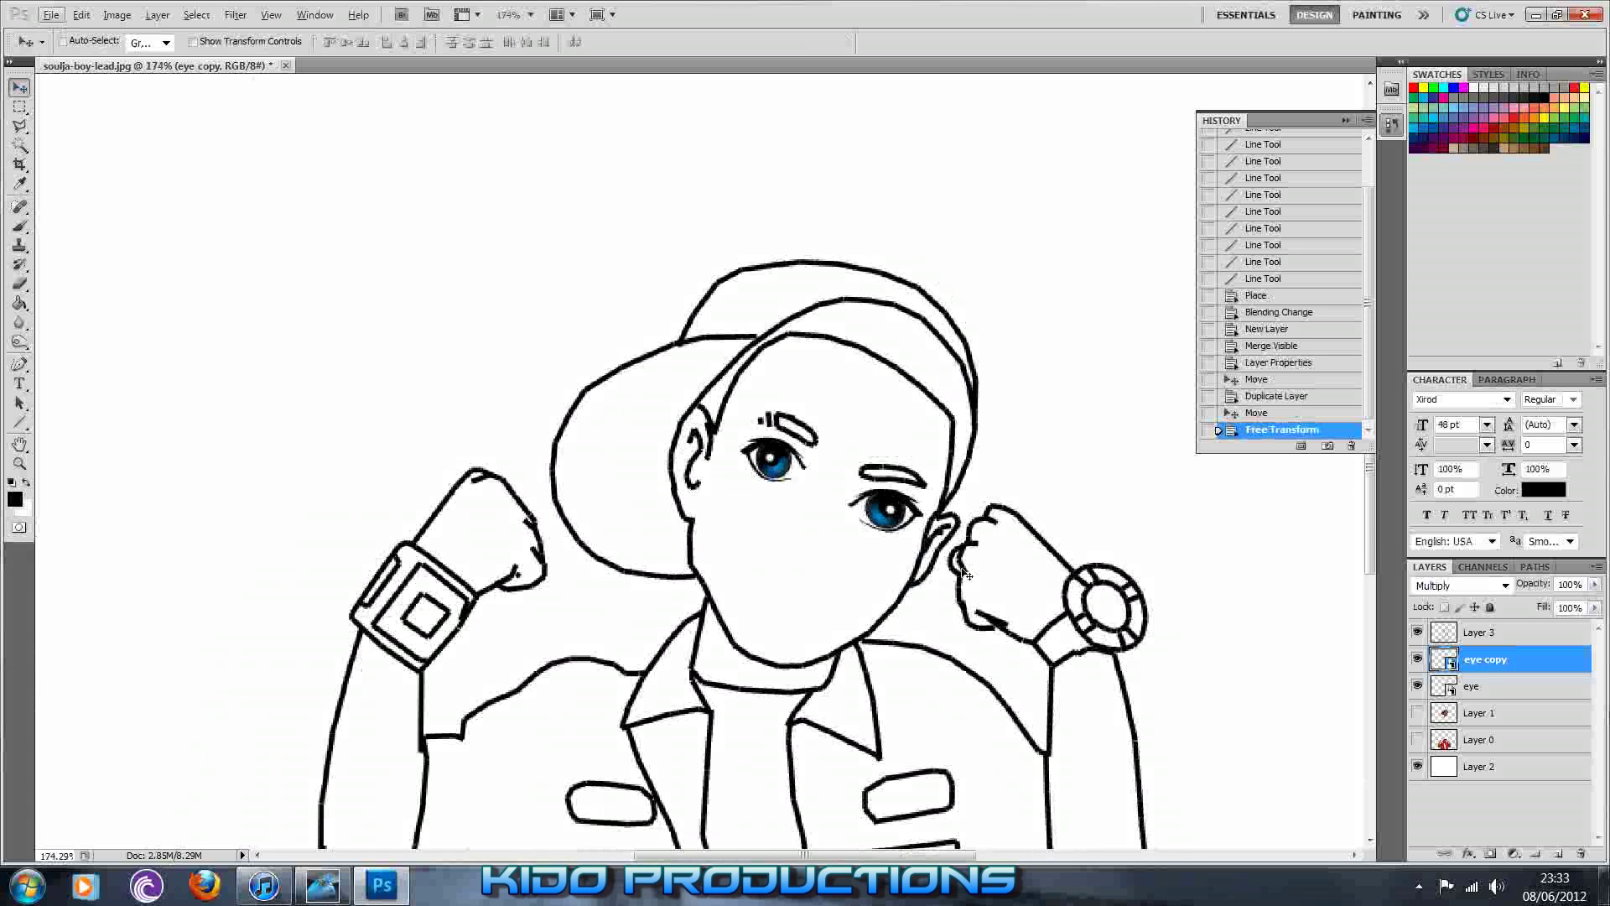
scroll(961, 585, "down", 1)
scroll(961, 584, "up", 1)
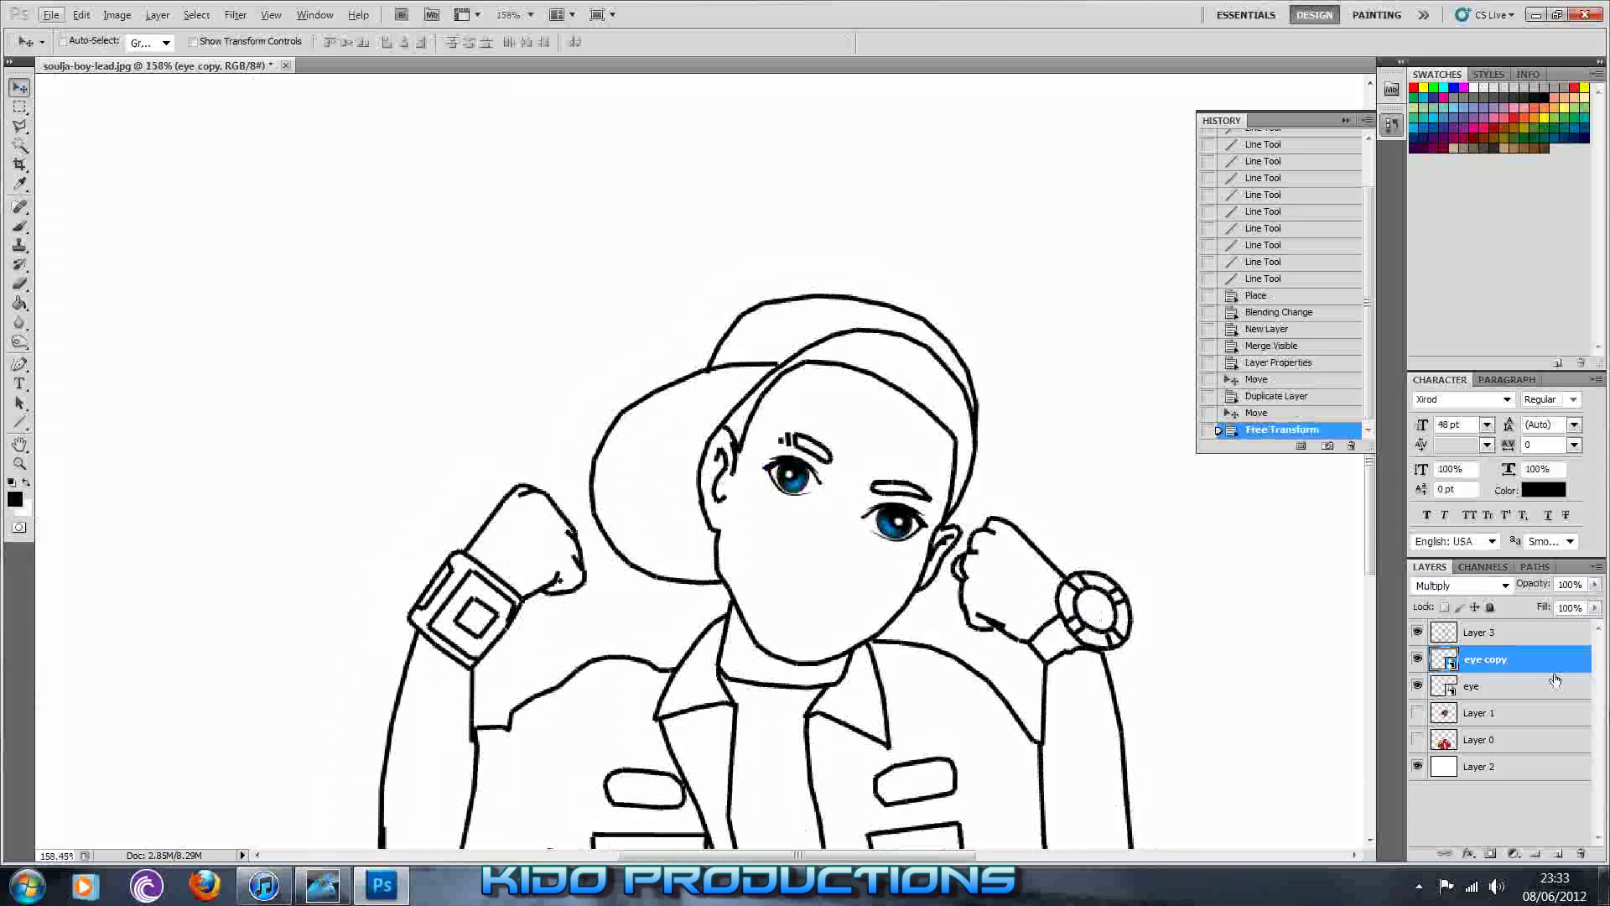
scroll(897, 608, "down", 1)
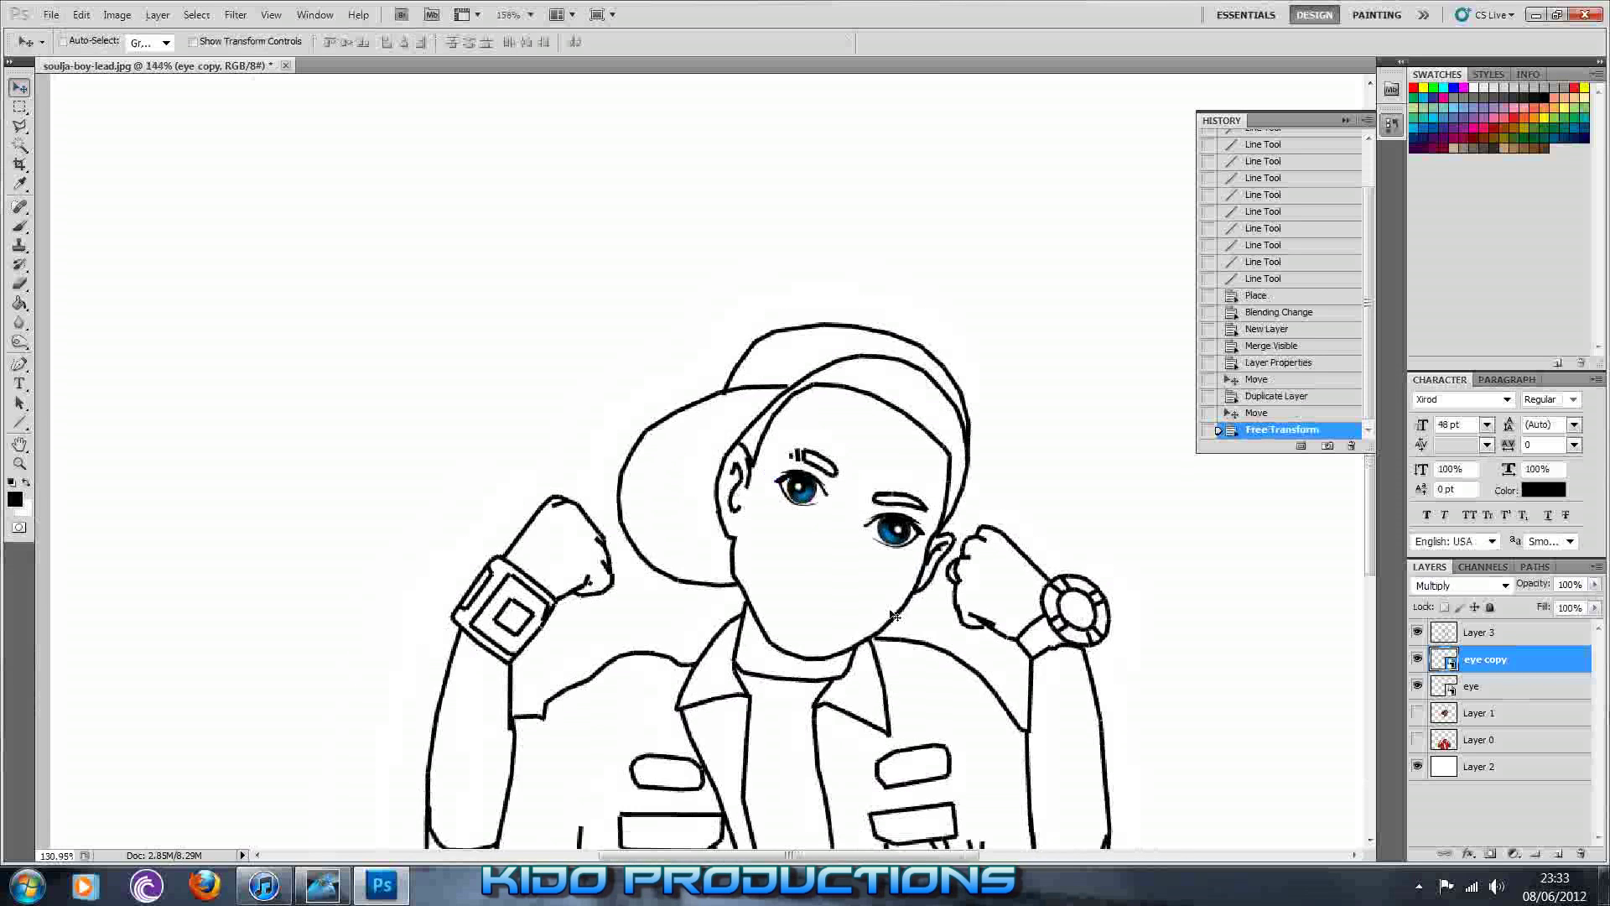